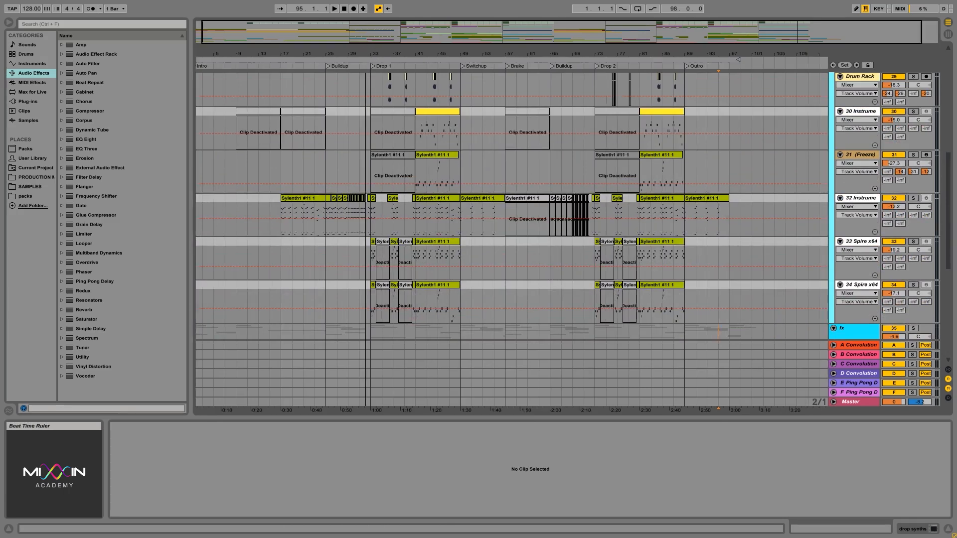
- Solo track 32 and select its short clip just before Drop 1, from 32.3.1 to 33.1.1
drag(391, 226, 489, 226)
click(913, 199)
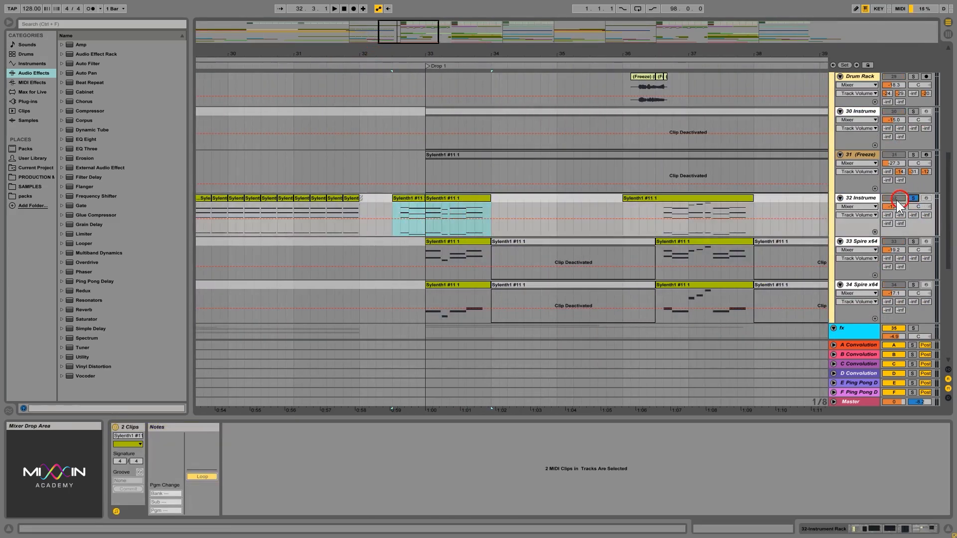
click(423, 233)
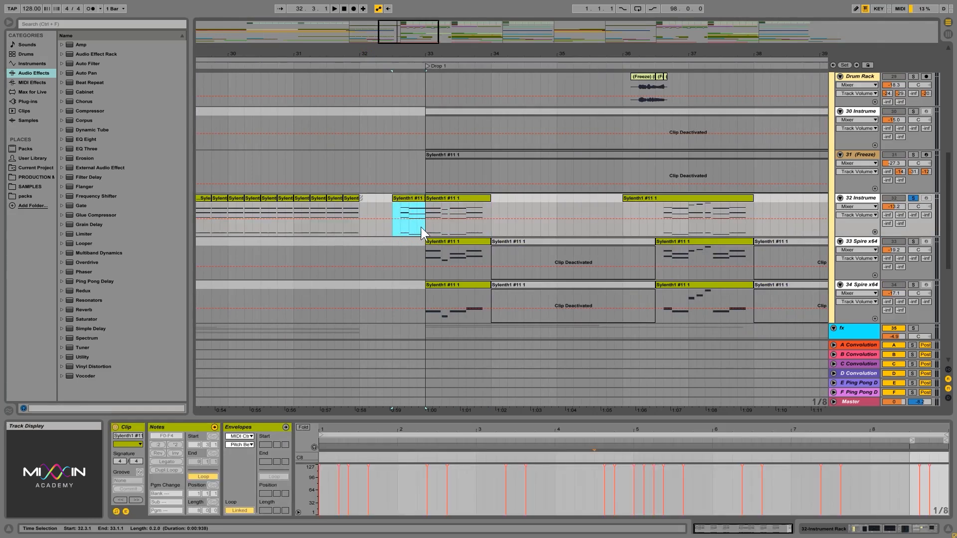
- Play the soloed track 32 from 32.2.1 into Drop 1, remove its solo and stop playback
drag(420, 227, 379, 229)
click(420, 220)
click(377, 229)
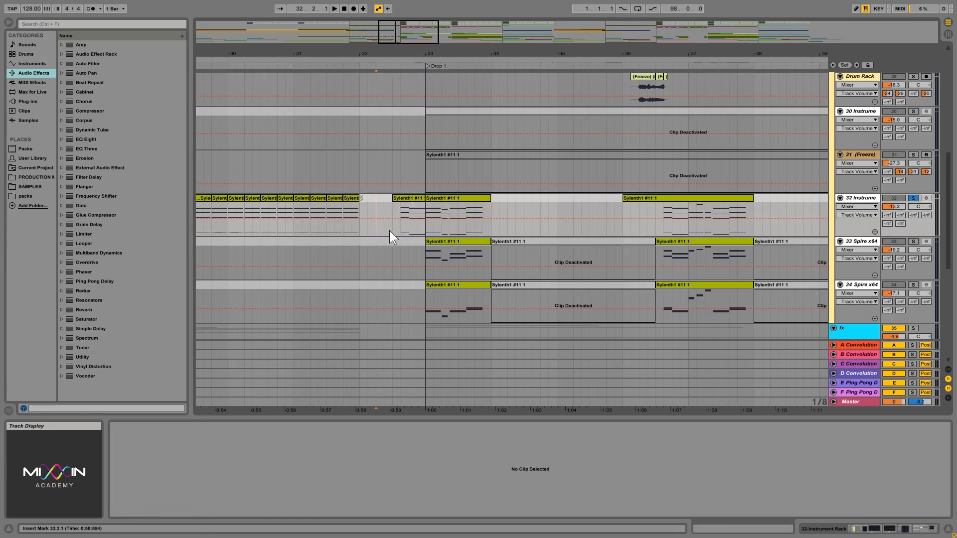
key(space)
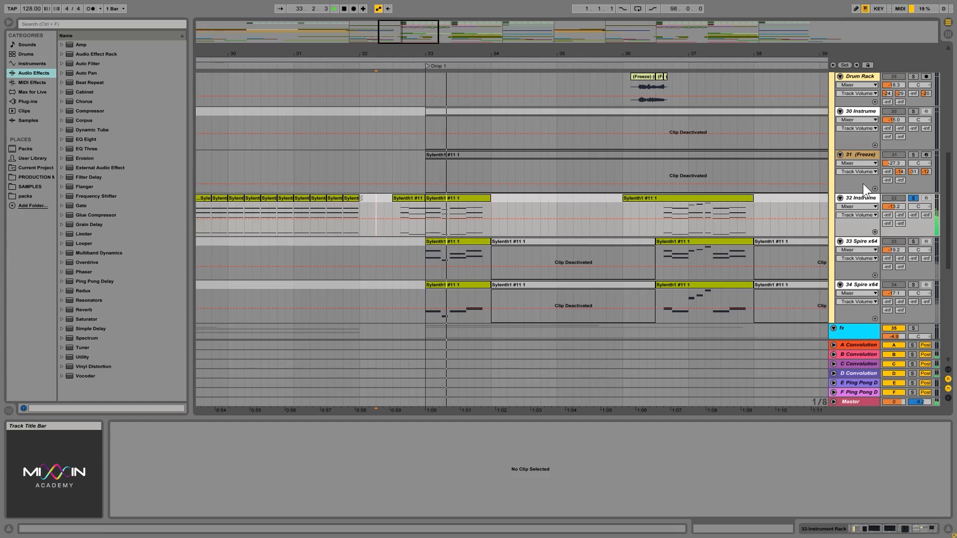
click(912, 197)
key(space)
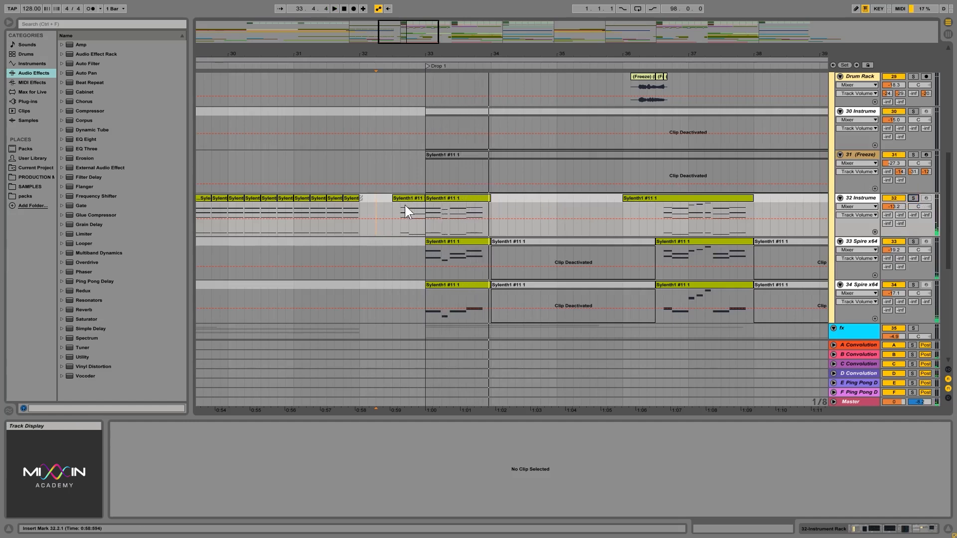
- On track 32, examine the range from 32.1.1 to 34.1.1 and the Drop 1 clip from 36.1.1 to 38.1.1 by selecting each
mouse_move(376, 228)
mouse_down()
mouse_move(496, 230)
mouse_move(363, 219)
mouse_up()
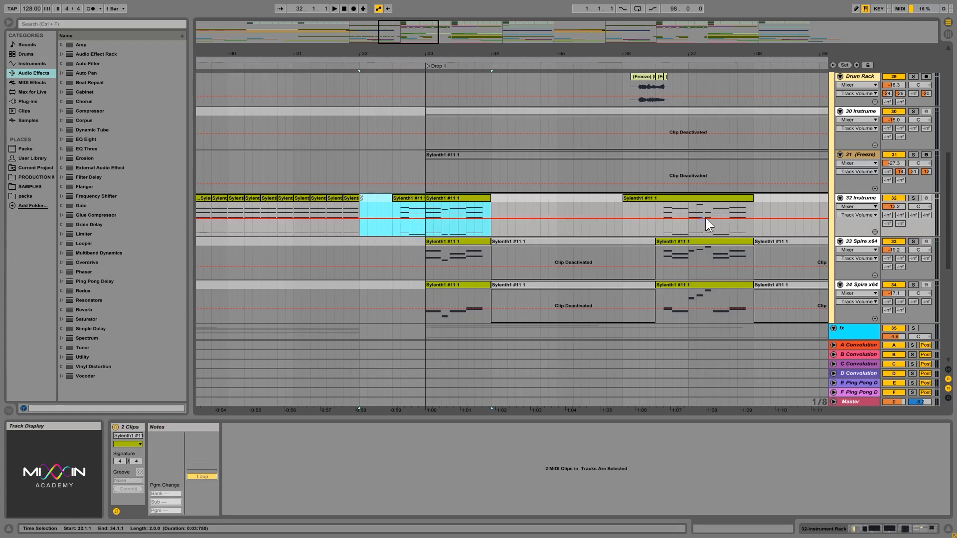
drag(679, 54, 621, 52)
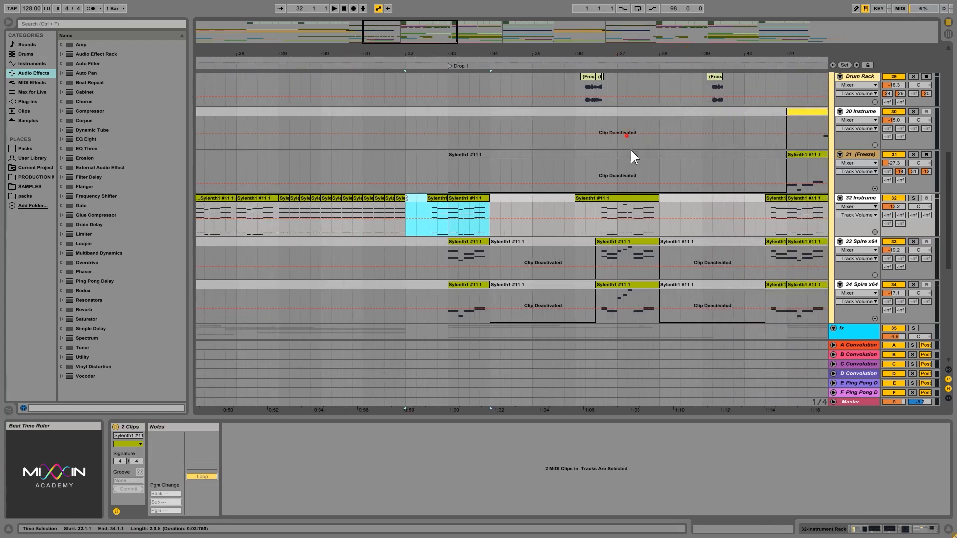
drag(585, 219, 659, 226)
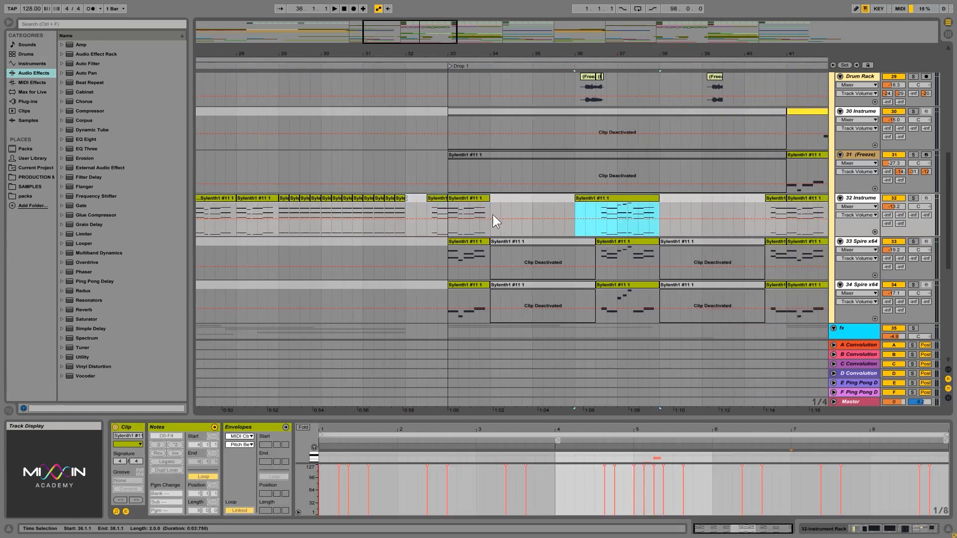
- In the fx group, select the part of the VEC4 Sweeps Up 13 clip from 19.1.1 to 25.1.1, leading into the first Buildup
drag(542, 54, 411, 55)
scroll(590, 255, down, 5)
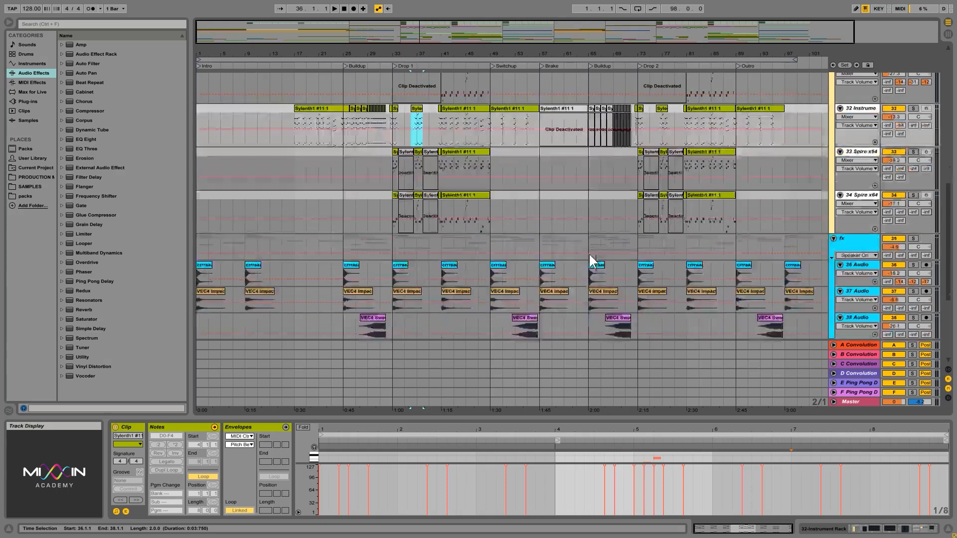
scroll(652, 253, down, 3)
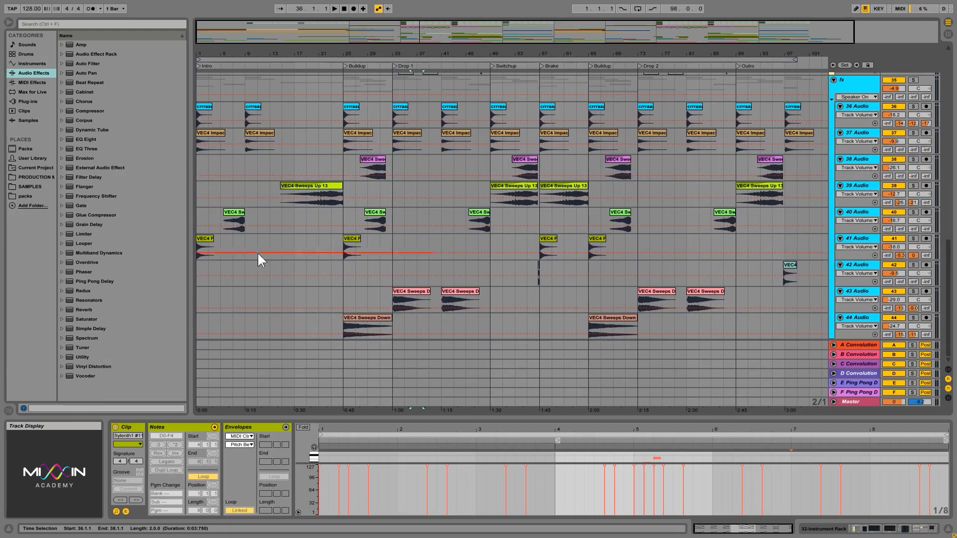
drag(339, 54, 337, 59)
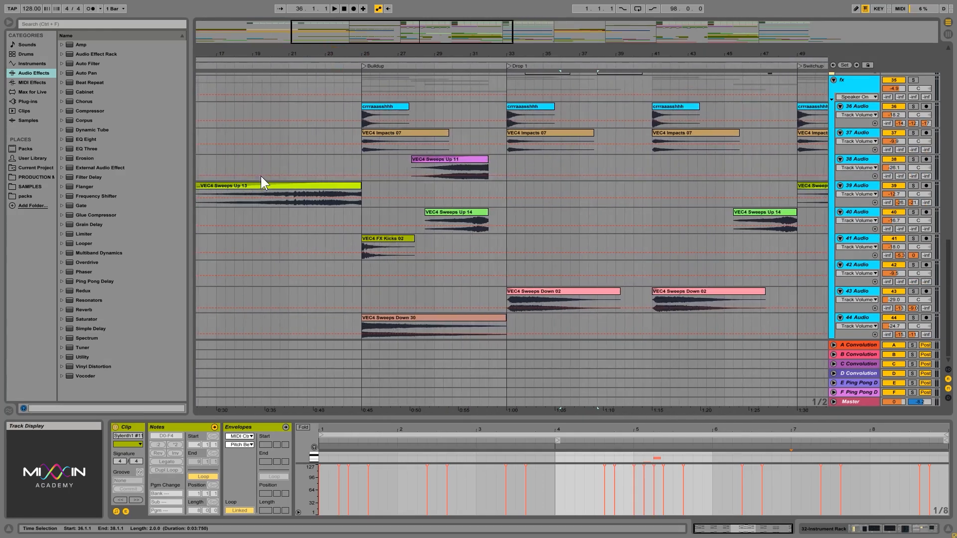
drag(244, 160, 360, 163)
drag(251, 202, 364, 204)
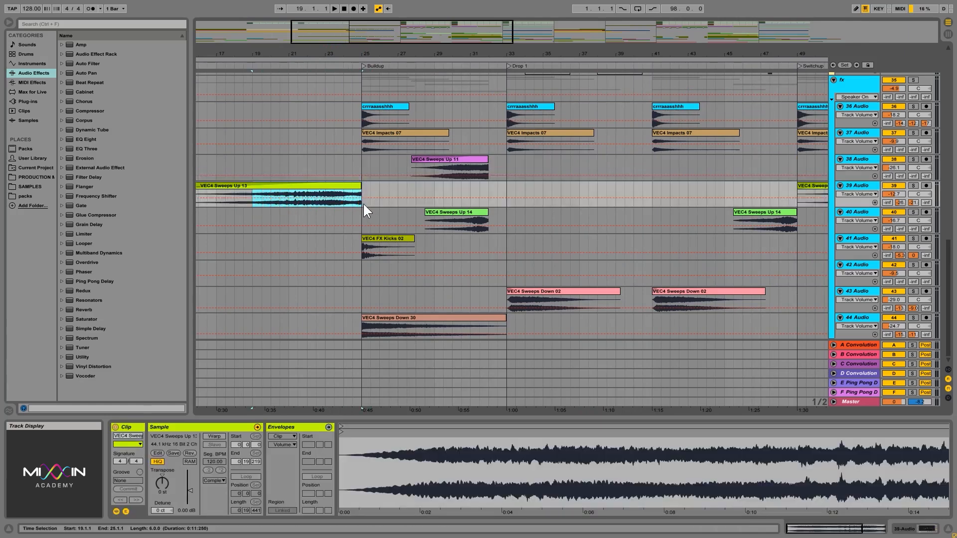
- Select the effect clips at the start of the first Buildup across tracks 36 to 44, from 25.1.1 to 28.1.1
click(360, 119)
key(ctrl+z)
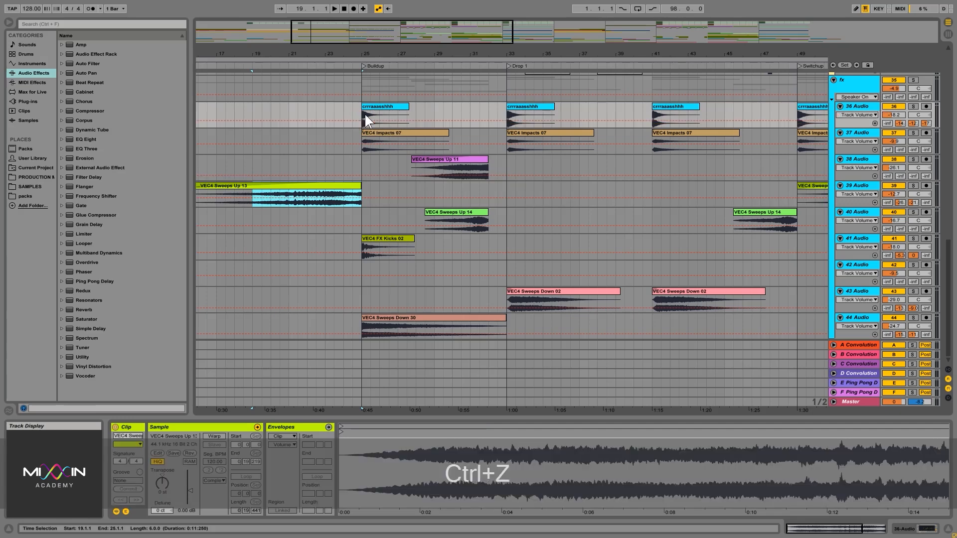
drag(363, 125, 417, 328)
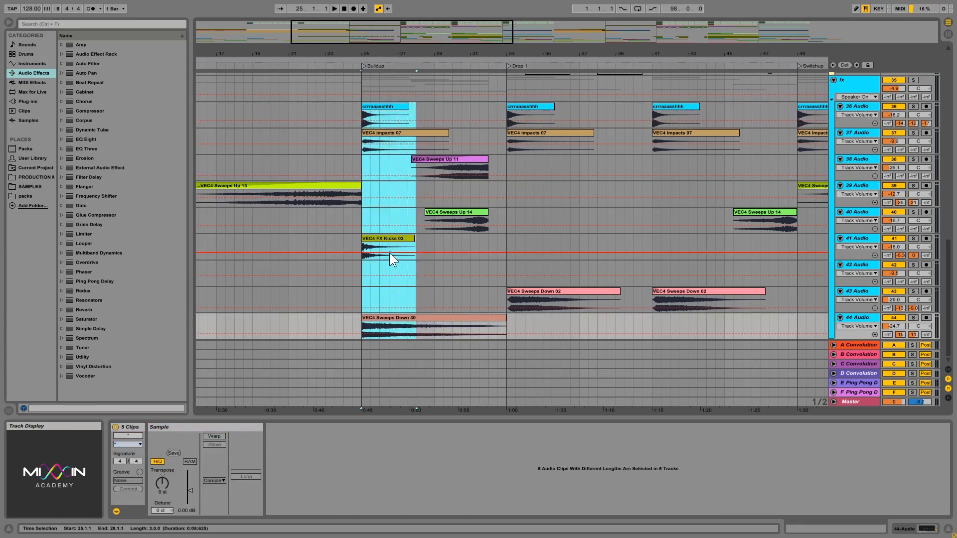
- Solo the fx group, play it from 19.1.1 through the Buildup into Drop 1, and remove the solo
click(343, 121)
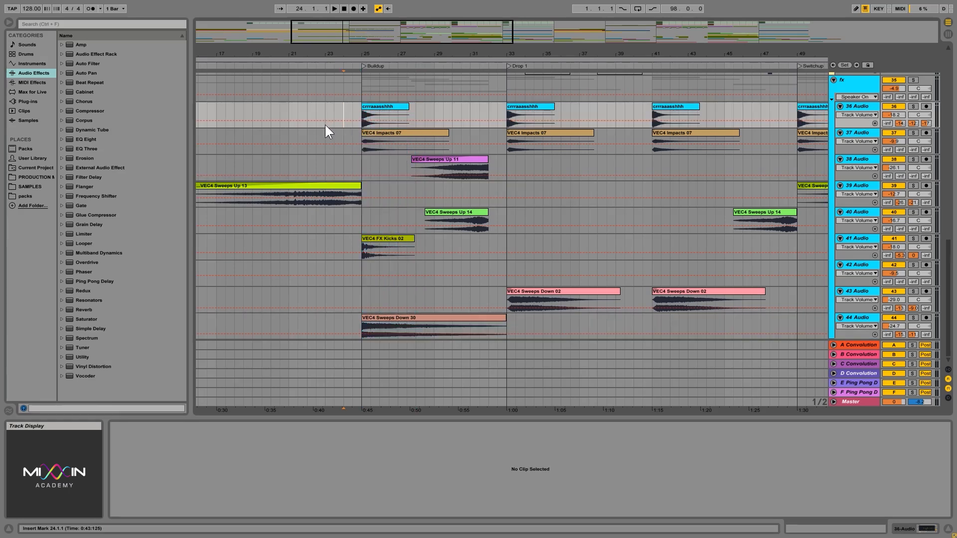
click(325, 124)
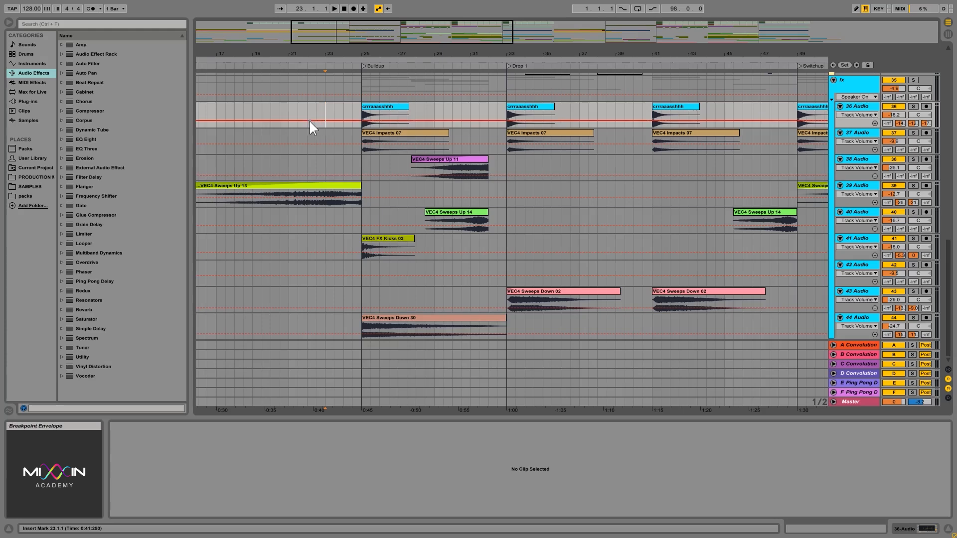
click(253, 107)
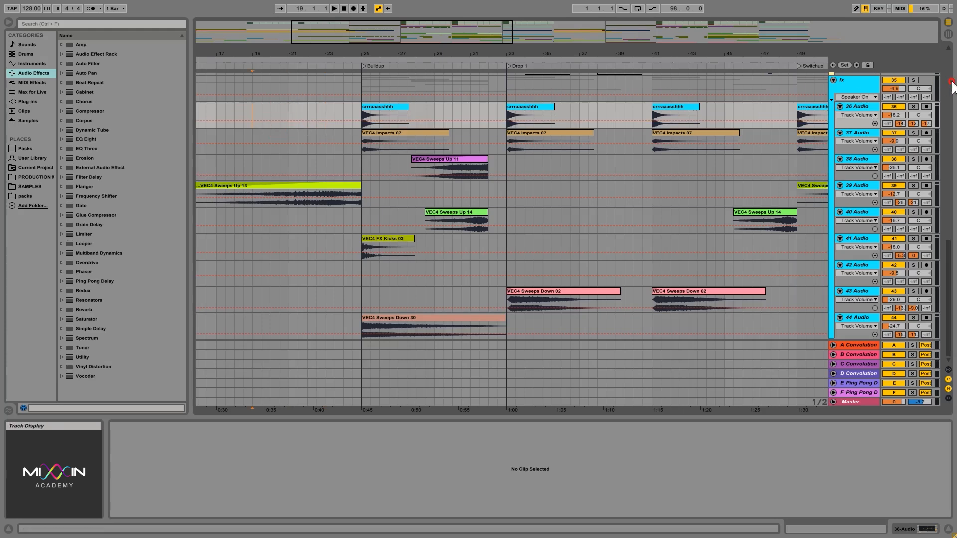
click(913, 80)
key(space)
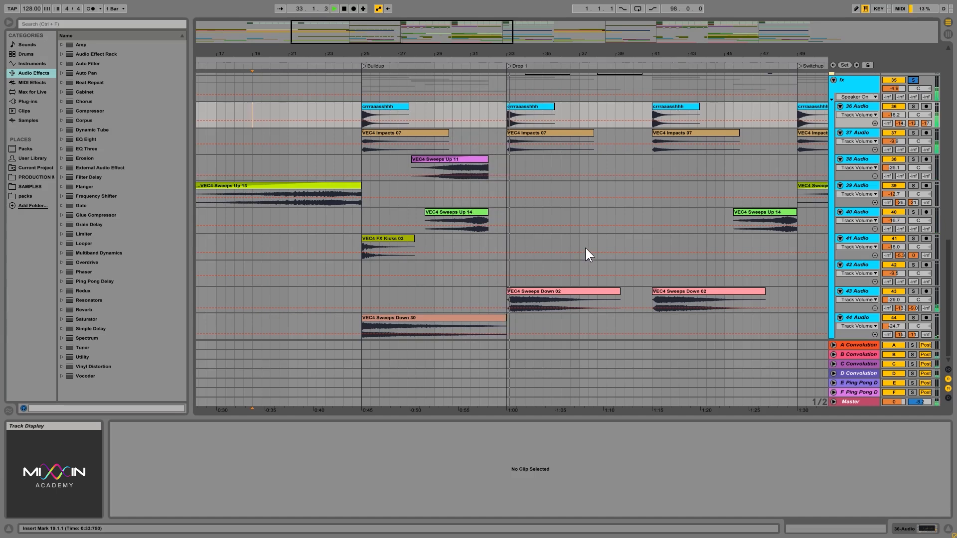
click(913, 80)
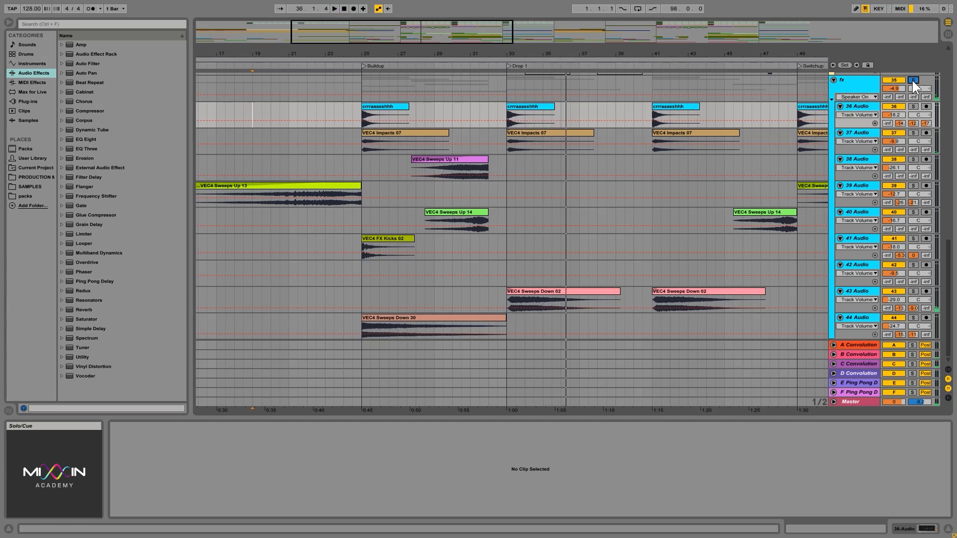
- Select the rising sweeps on tracks 38 and 39 during the Switchup, from 51.1.1 to 57.1.1
drag(630, 53, 628, 46)
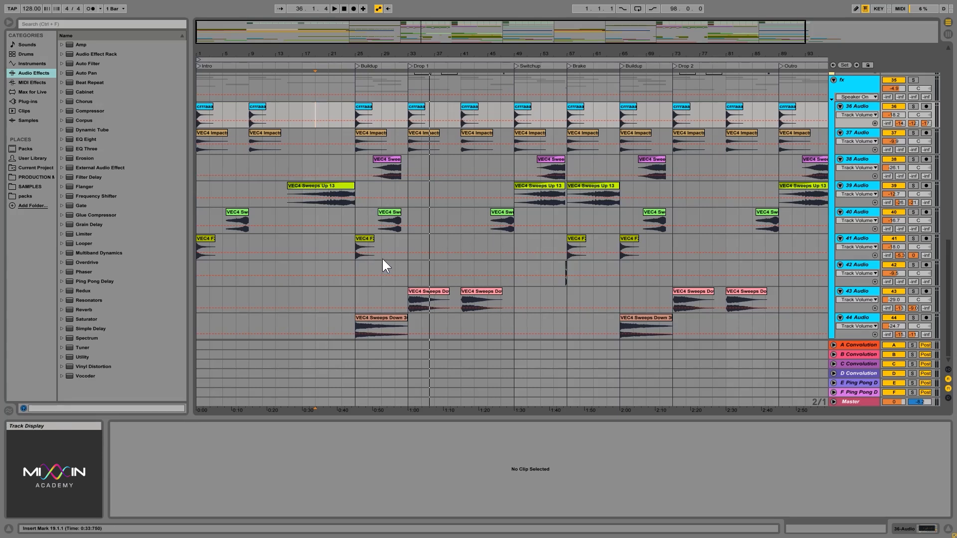
click(408, 254)
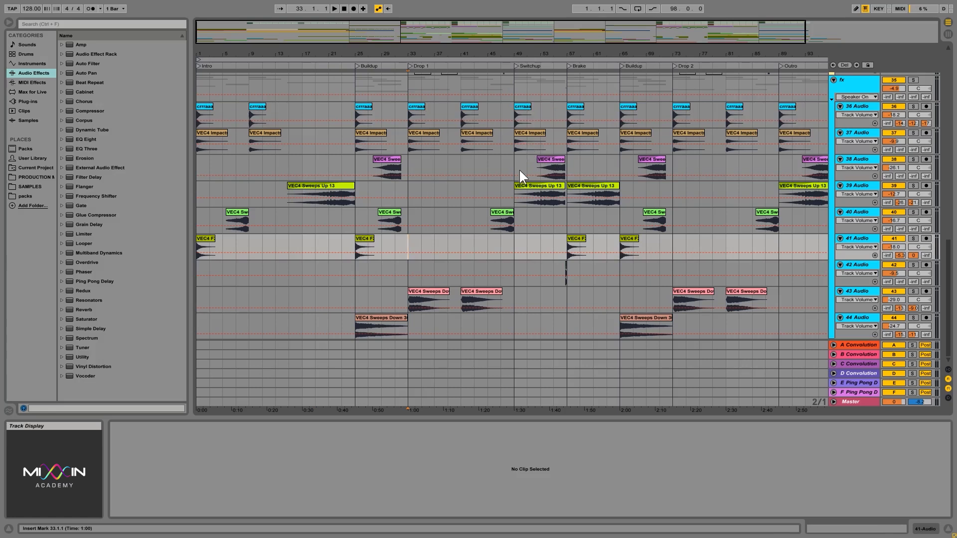
click(528, 159)
drag(529, 158, 562, 190)
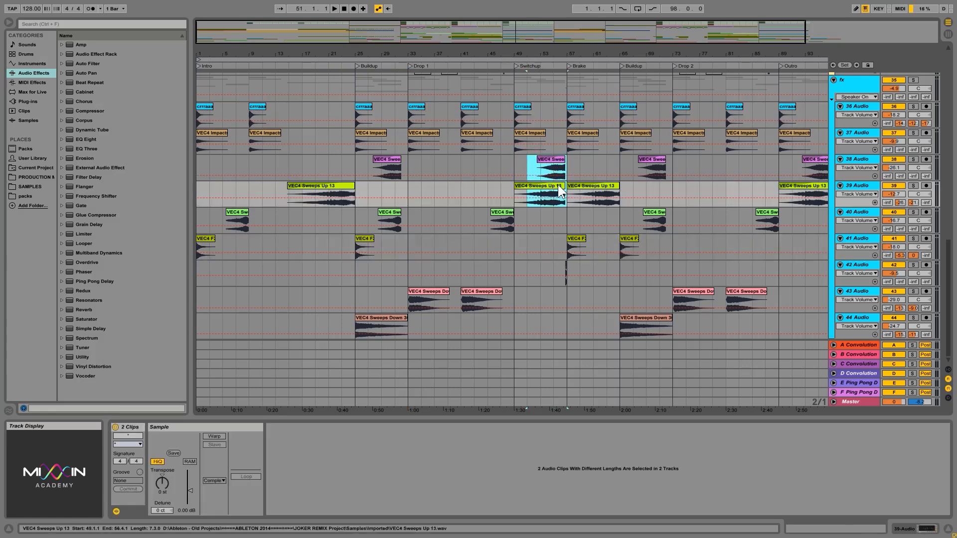
drag(527, 164, 561, 187)
- Select the whole Switchup range on tracks 38 and 39, from 49.1.1 to 57.1.1
mouse_move(555, 54)
mouse_down()
mouse_move(555, 90)
mouse_move(566, 54)
mouse_move(556, 42)
mouse_up()
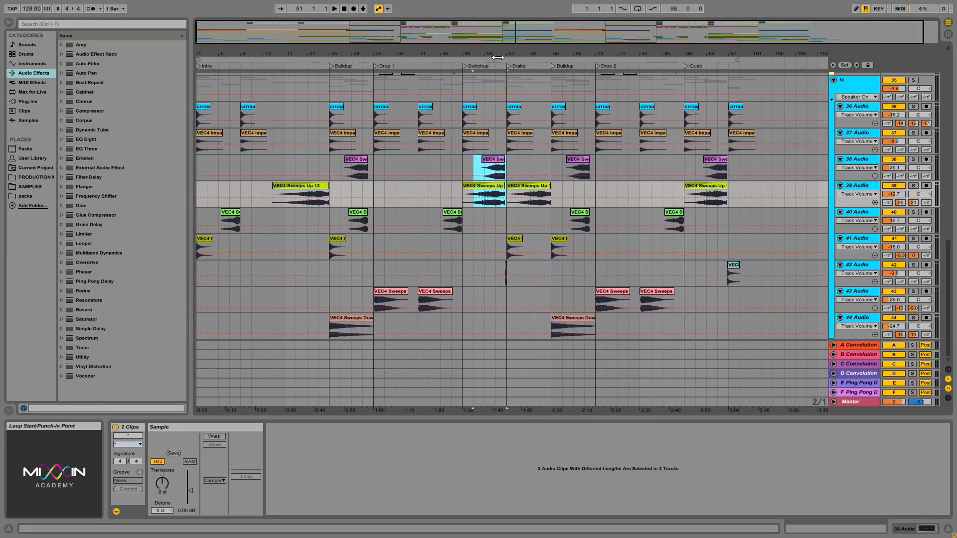
drag(492, 52, 507, 76)
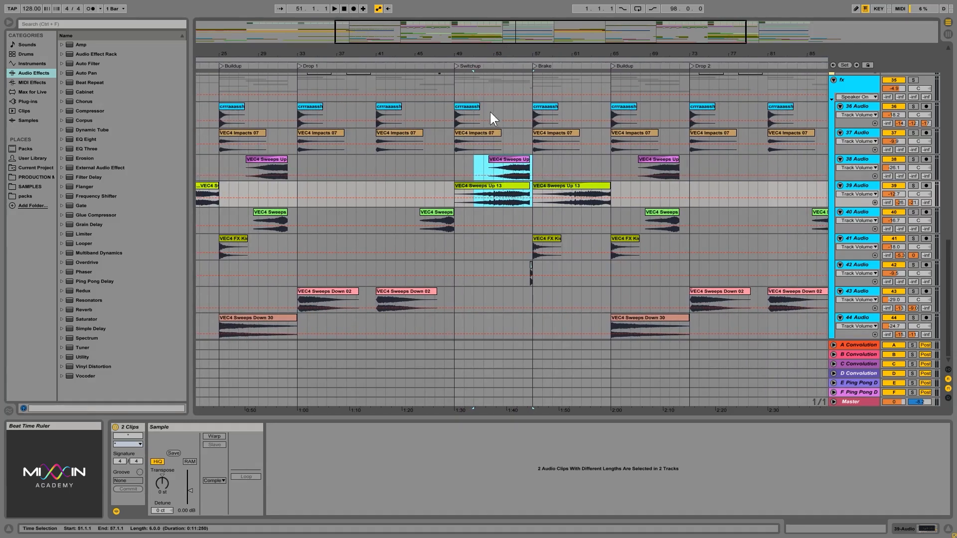
click(456, 166)
mouse_move(456, 167)
mouse_down()
mouse_move(531, 200)
mouse_move(455, 163)
mouse_up()
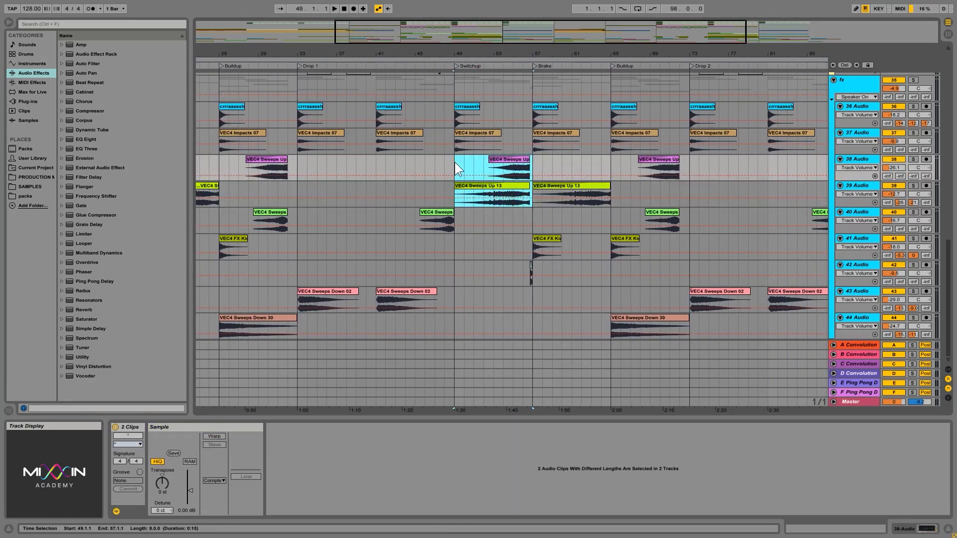
- Inspect the gap after the sweeps just before the Brake and select the short VEC4 Impacts 41 clip on track 42
scroll(506, 163, up, 1)
scroll(519, 196, up, 8)
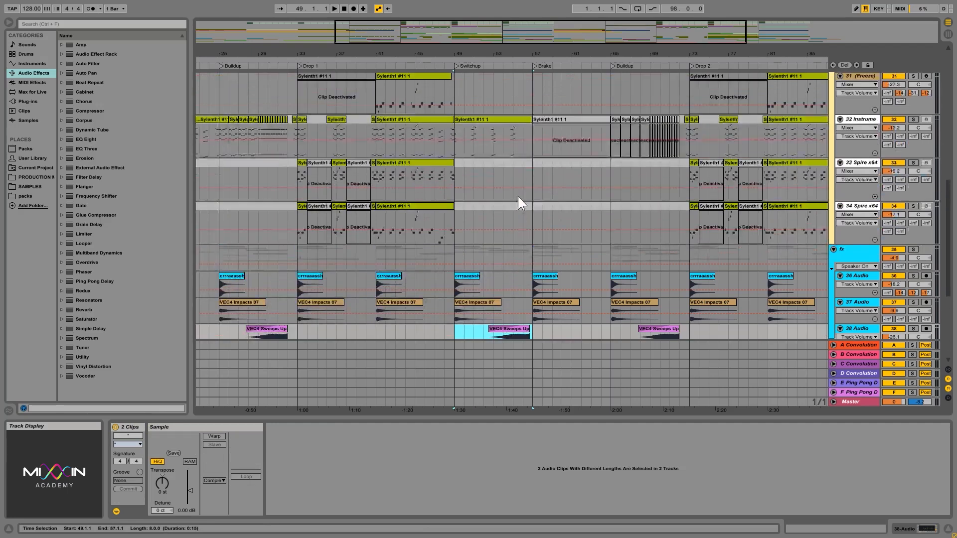
scroll(506, 197, down, 8)
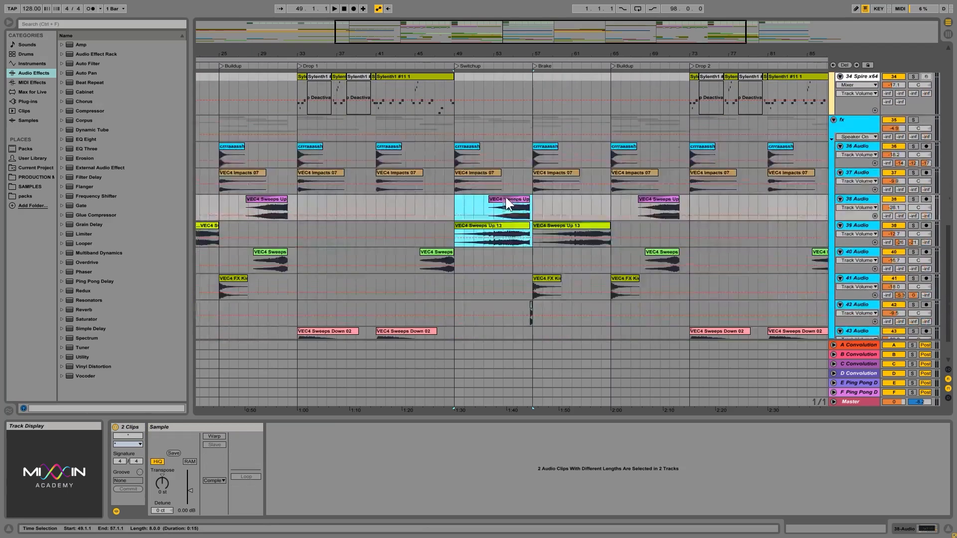
drag(533, 56, 520, 147)
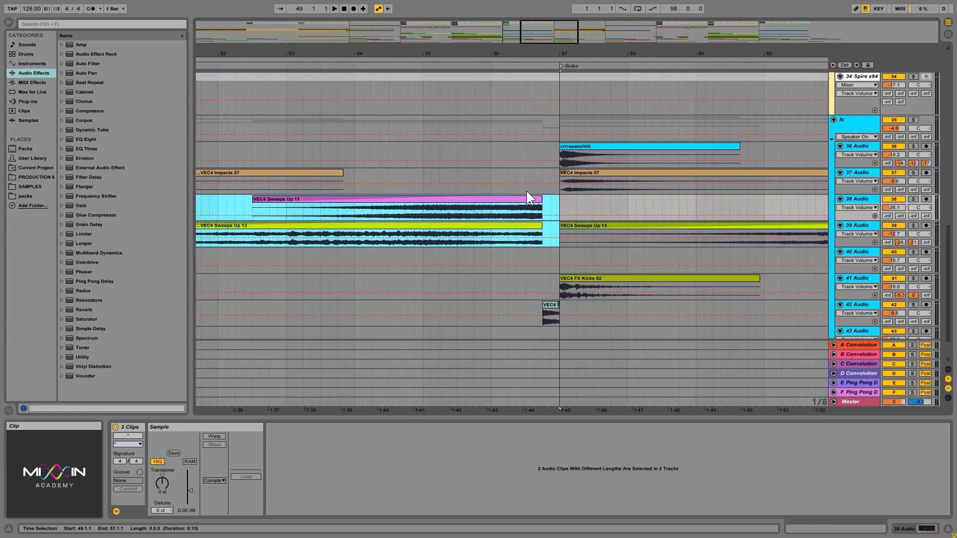
drag(526, 191, 554, 244)
click(552, 305)
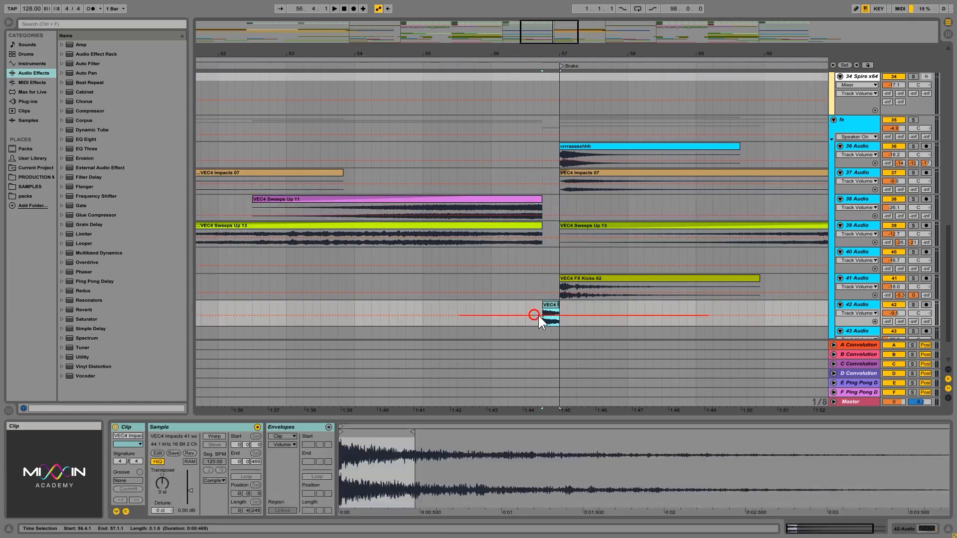
- Solo the fx group, play it from 56.1.1 into the Brake, remove the solo and stop playback
scroll(522, 299, up, 1)
scroll(522, 298, up, 4)
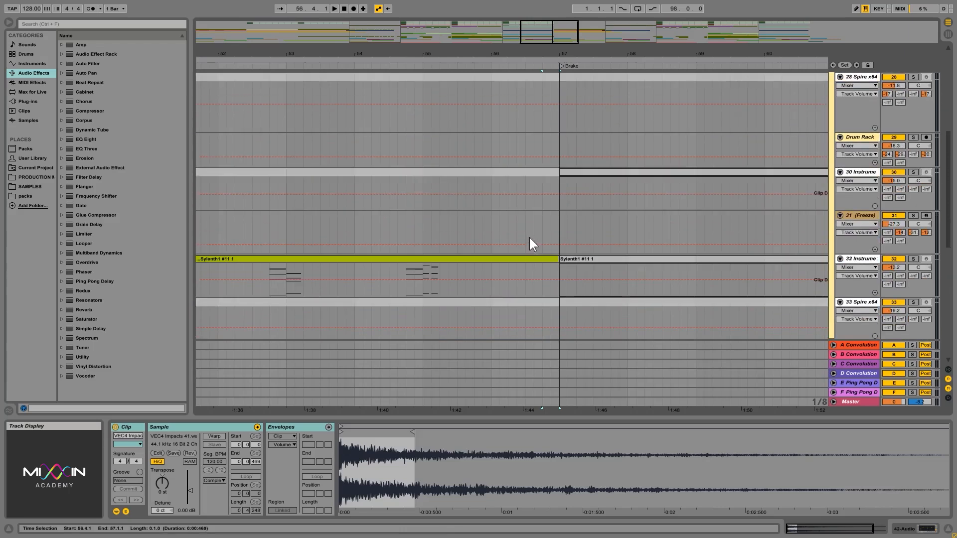
scroll(552, 202, down, 7)
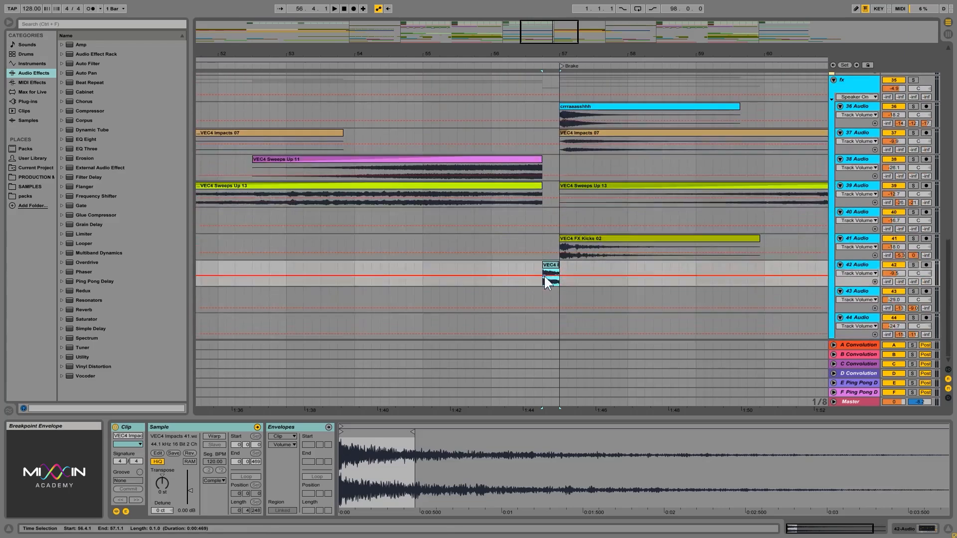
click(491, 276)
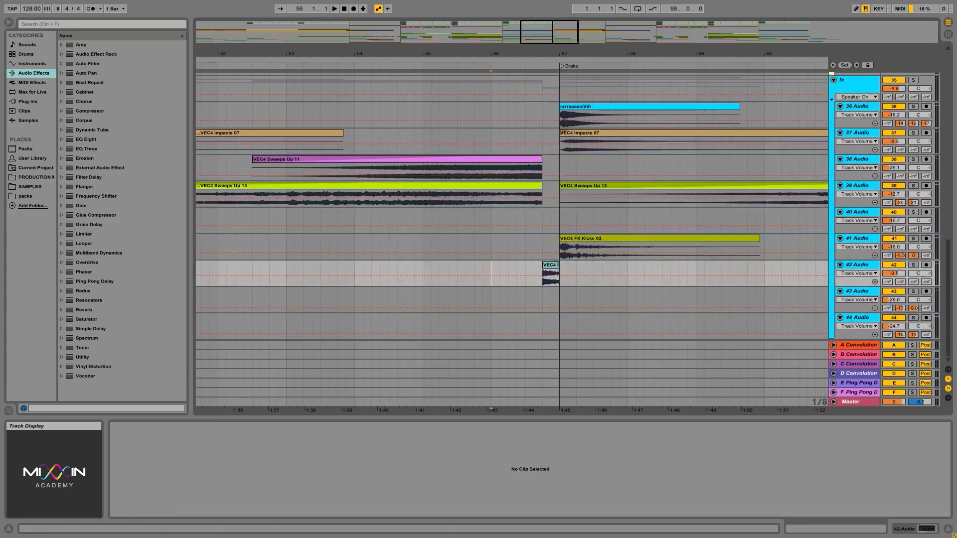
click(912, 79)
key(space)
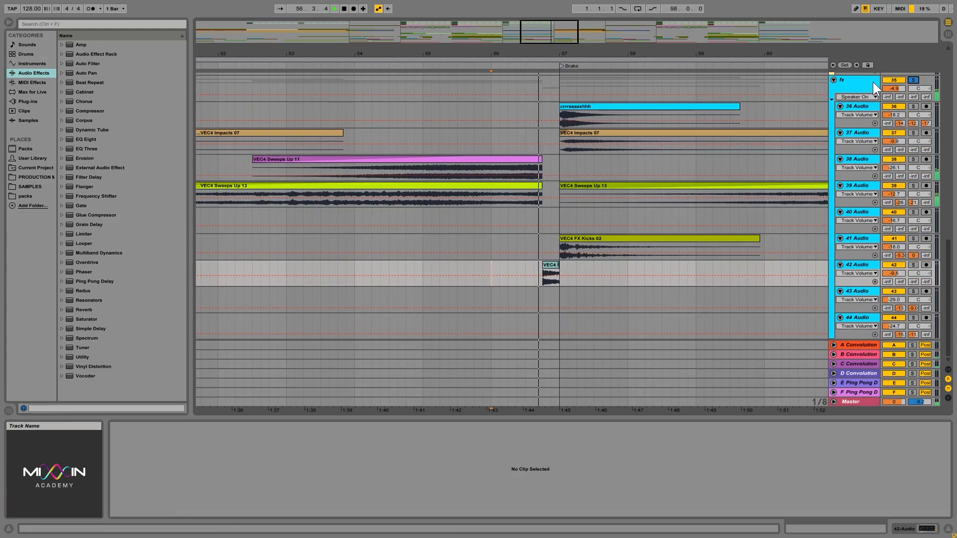
click(914, 79)
key(space)
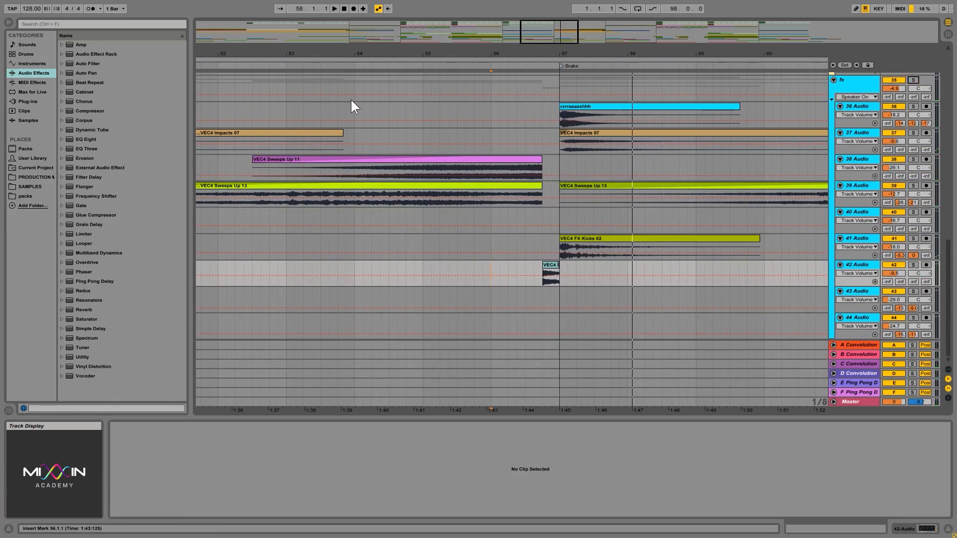
- Play the full arrangement from 53.1.1 through the transition into the Brake
click(285, 98)
key(space)
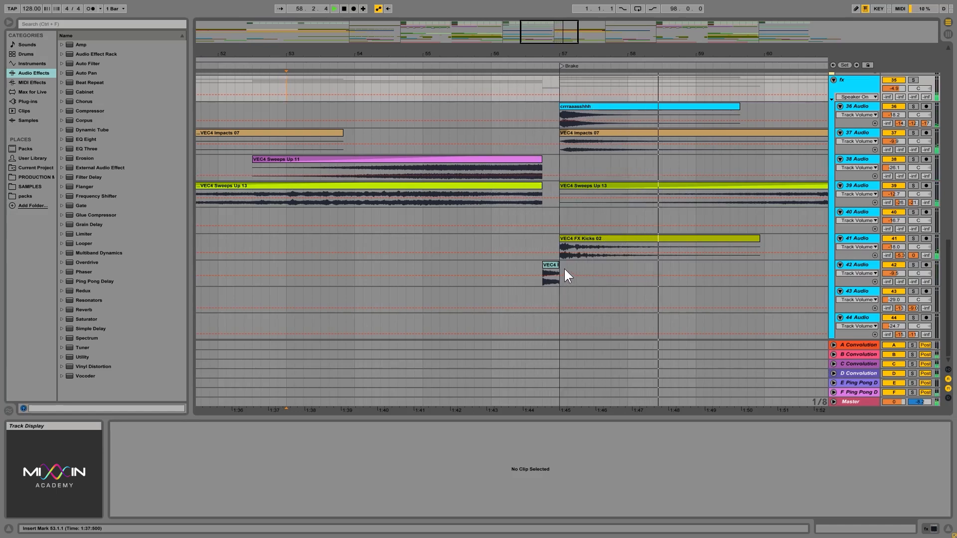
- Lengthen the VEC4 Impacts 41 clip on track 42 past the Brake marker to about bar 59 and play the transition from 55.4.3
key(space)
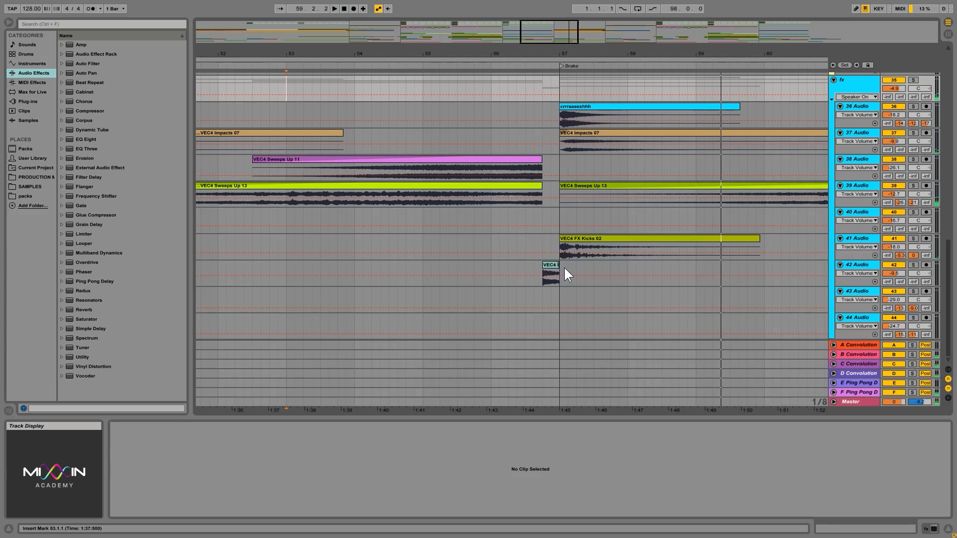
drag(559, 265, 697, 265)
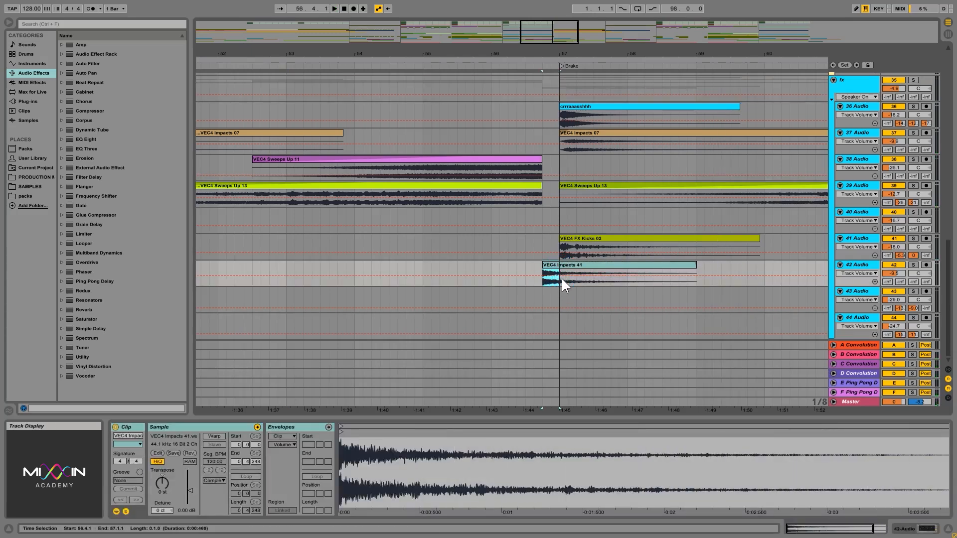
drag(560, 281, 704, 283)
click(519, 280)
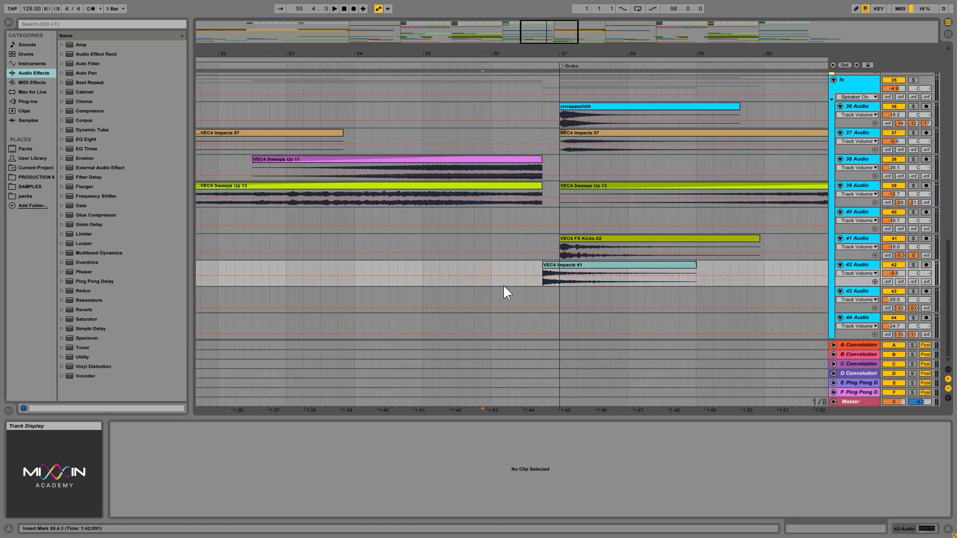
key(space)
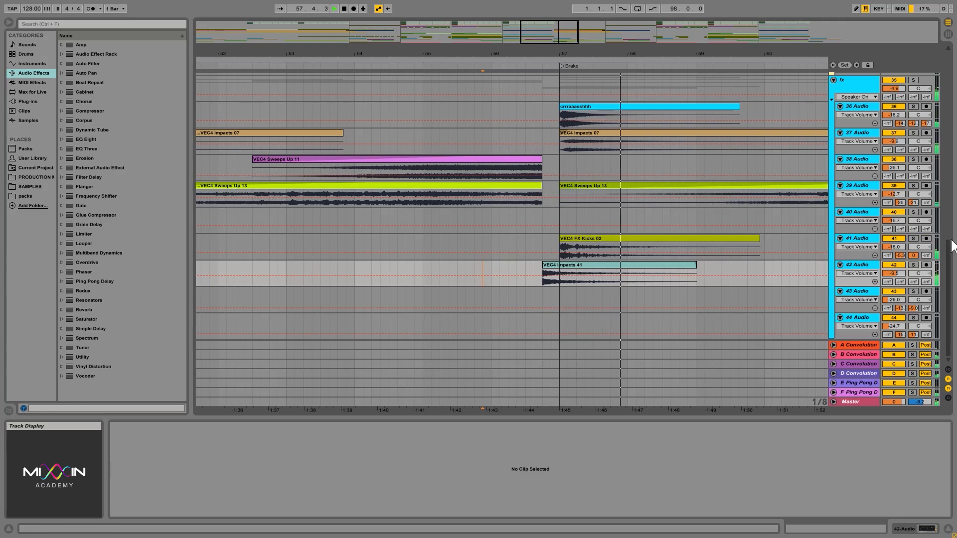
- Select the gap in the middle of Drop 1 from 40.4.1 to 41.1.2, from the drums group down to the brake synths group
mouse_move(948, 273)
mouse_down()
mouse_move(956, 77)
mouse_move(956, 264)
mouse_up()
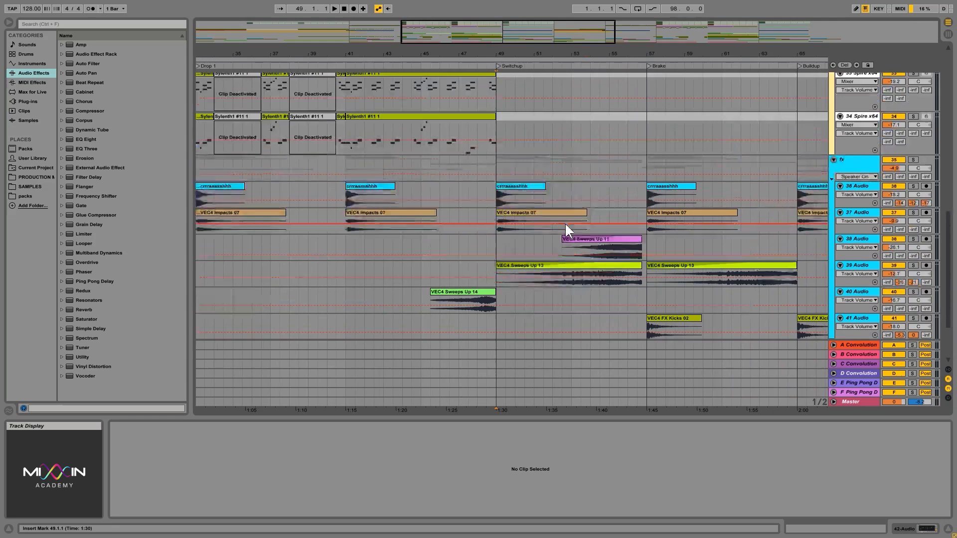
scroll(564, 222, up, 15)
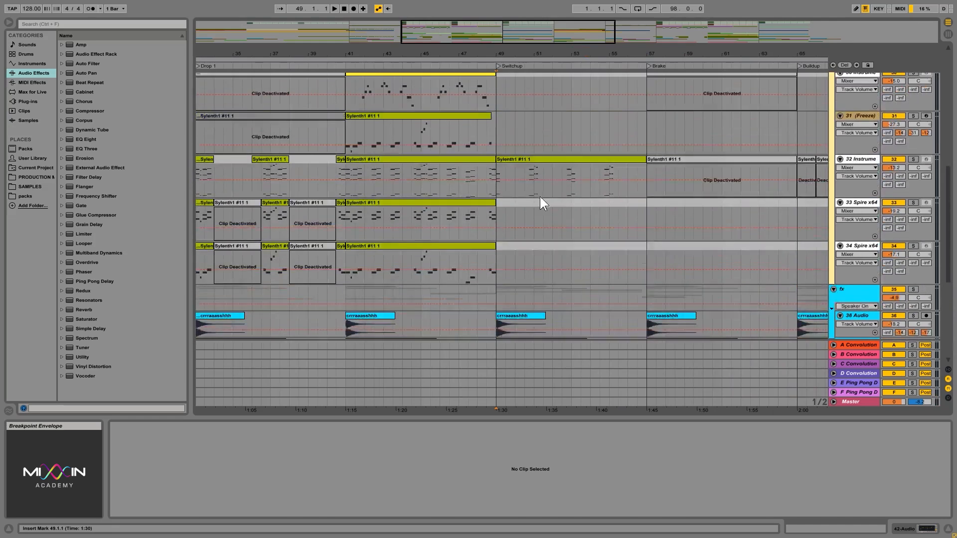
scroll(538, 186, up, 5)
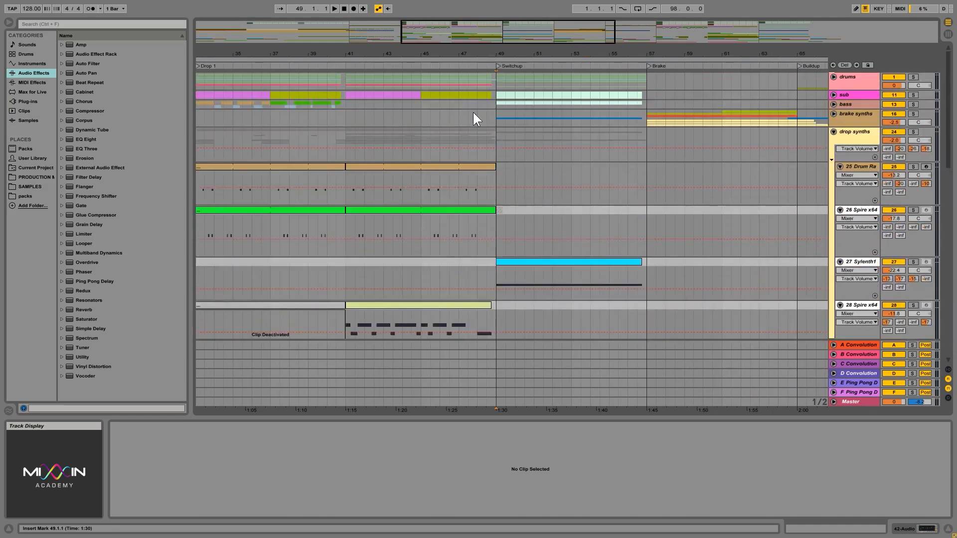
click(301, 78)
mouse_move(317, 54)
mouse_down()
mouse_move(318, 45)
mouse_move(475, 45)
mouse_move(492, 60)
mouse_move(490, 48)
mouse_up()
drag(516, 82, 554, 117)
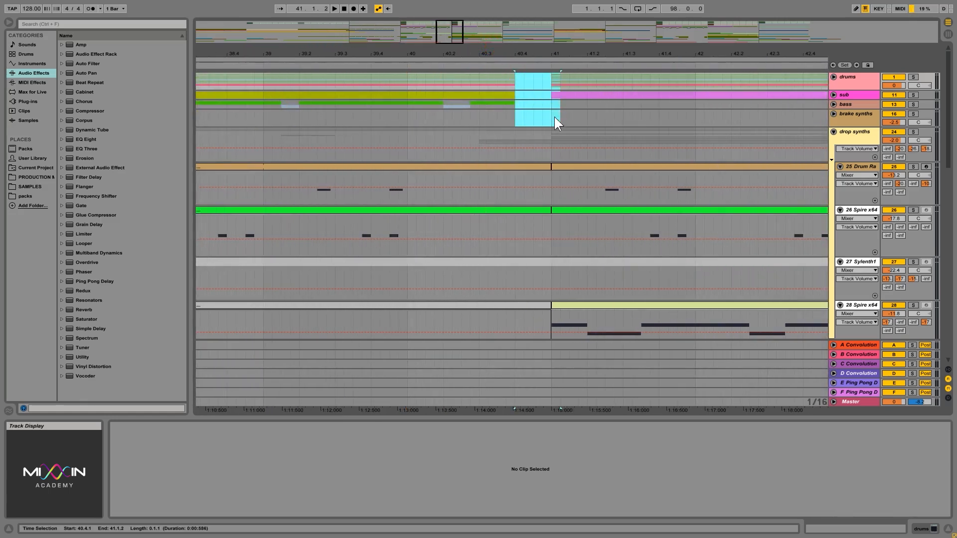
drag(527, 51, 527, 46)
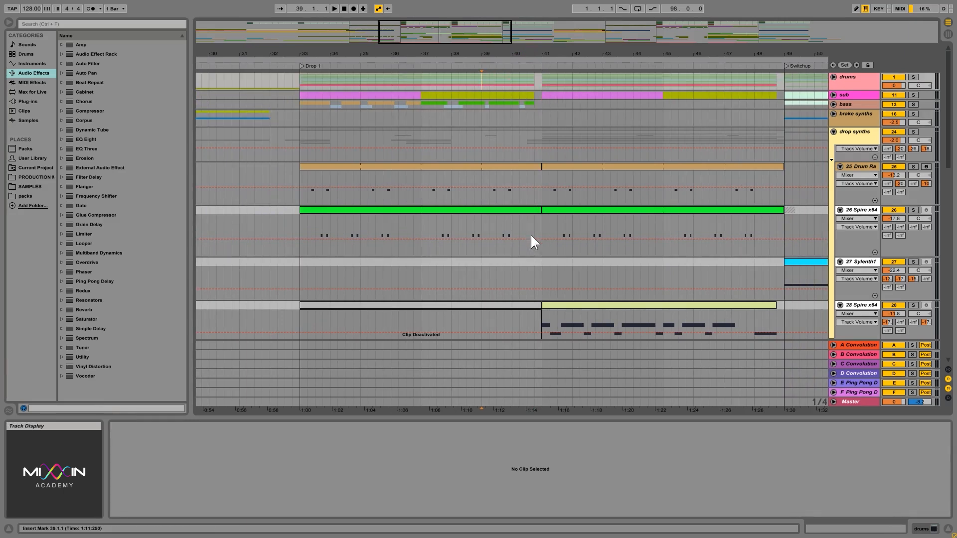
- Play Drop 1 from 38.4.1 through the gap into its second half at bar 41, and stop playback
scroll(532, 236, down, 6)
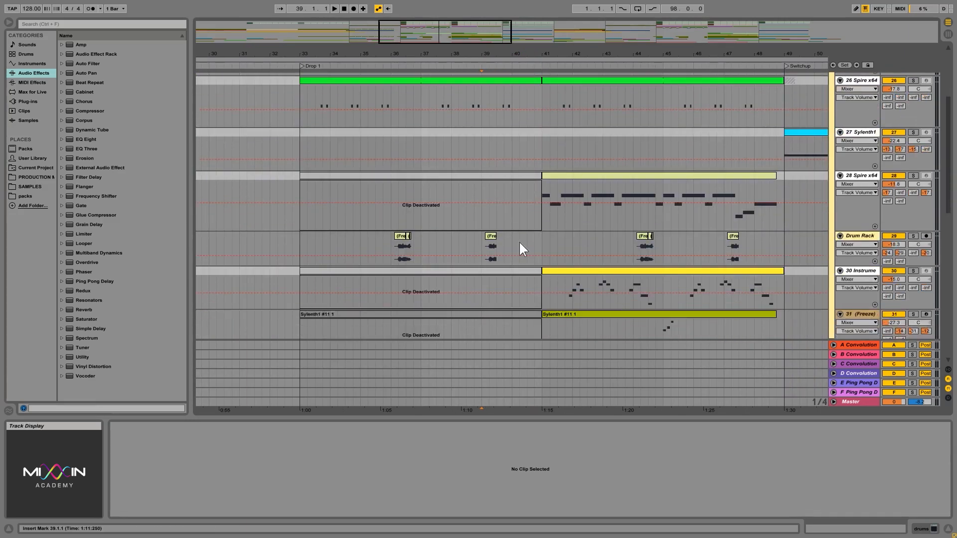
scroll(520, 242, up, 6)
scroll(561, 196, down, 6)
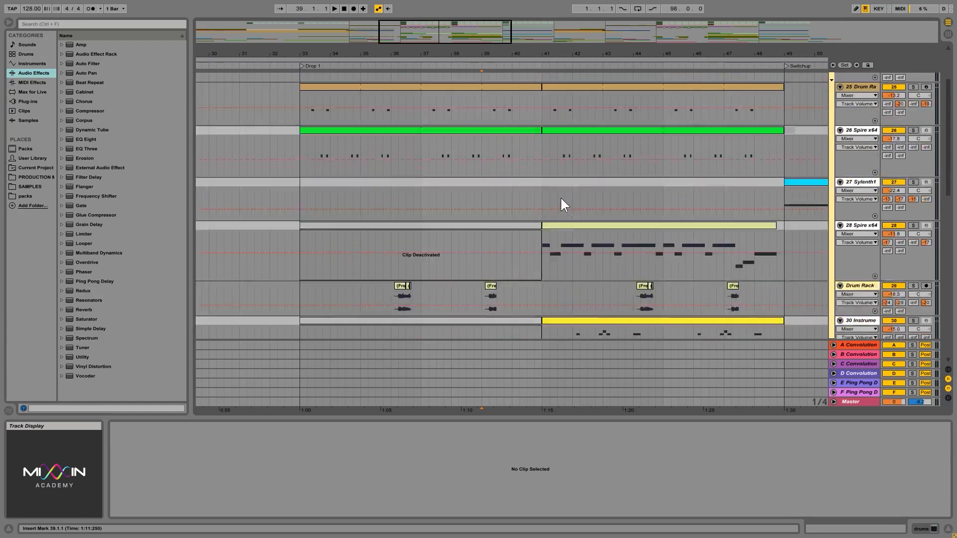
scroll(498, 254, up, 6)
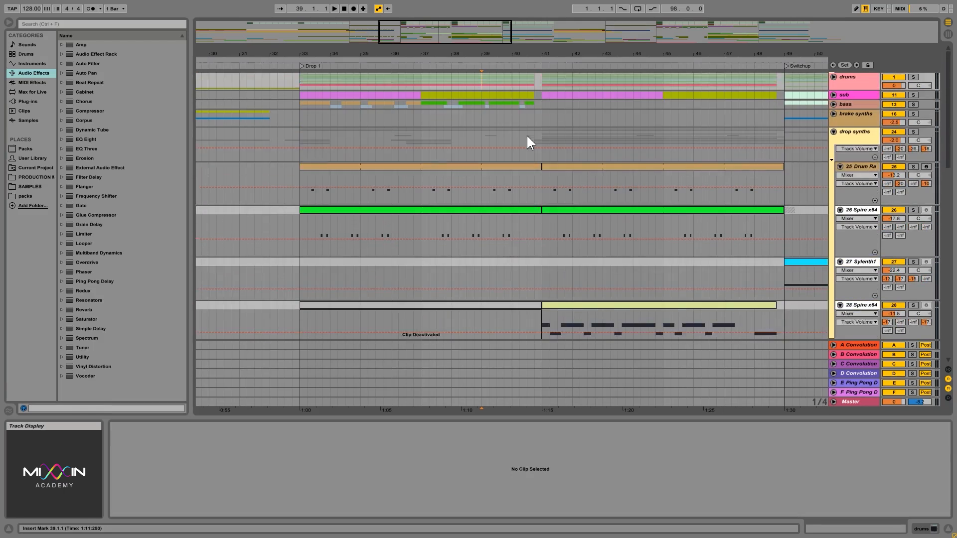
click(536, 77)
click(484, 83)
click(533, 83)
click(475, 80)
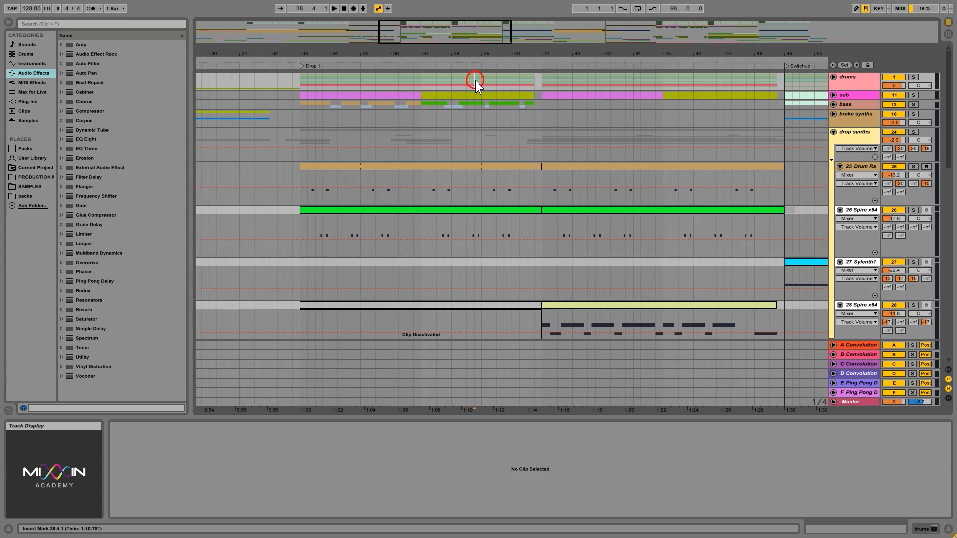
key(space)
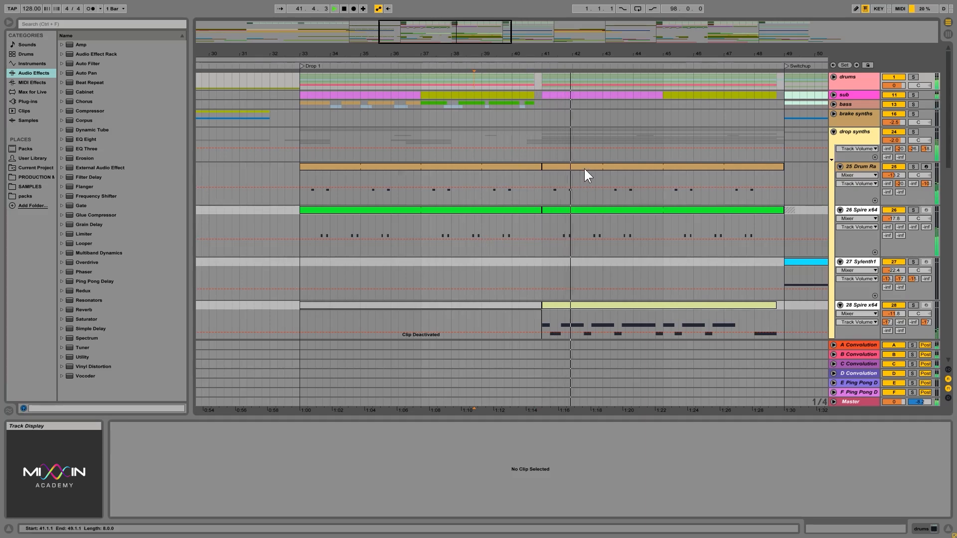
key(space)
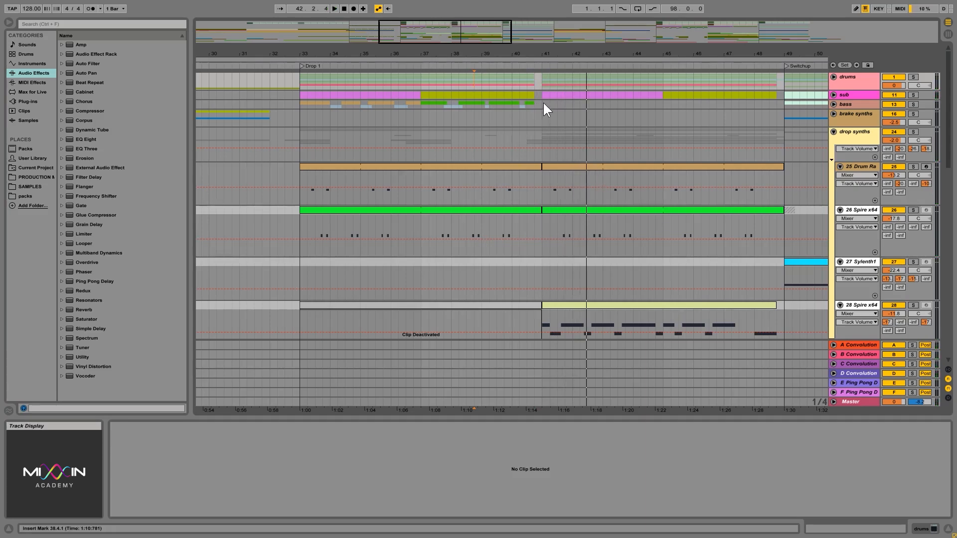
- Select 40.3.1 to 41.1.1 and the bass range from 41.1.1 to 45.1.1, and inspect the synth and fx clips starting at bar 41
drag(542, 101, 527, 87)
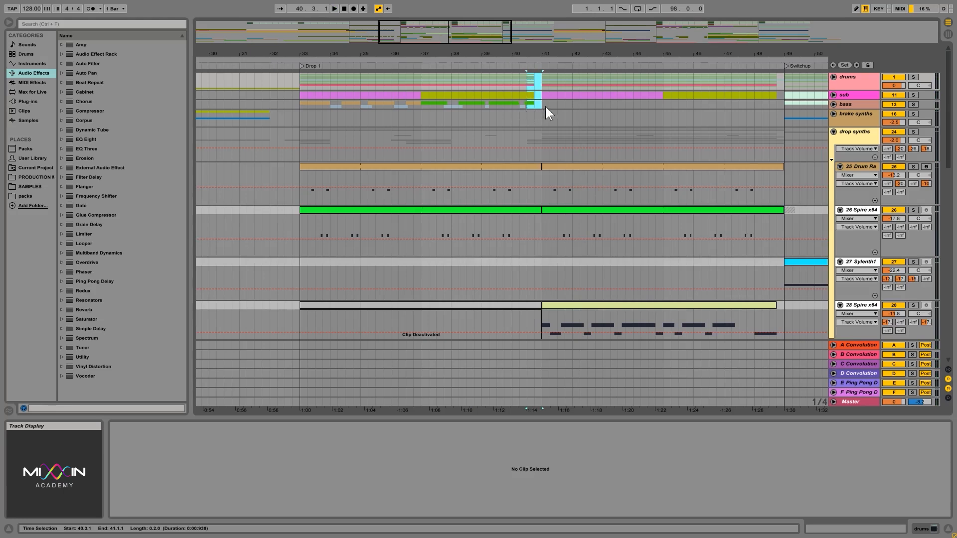
drag(541, 104, 650, 106)
scroll(536, 220, down, 15)
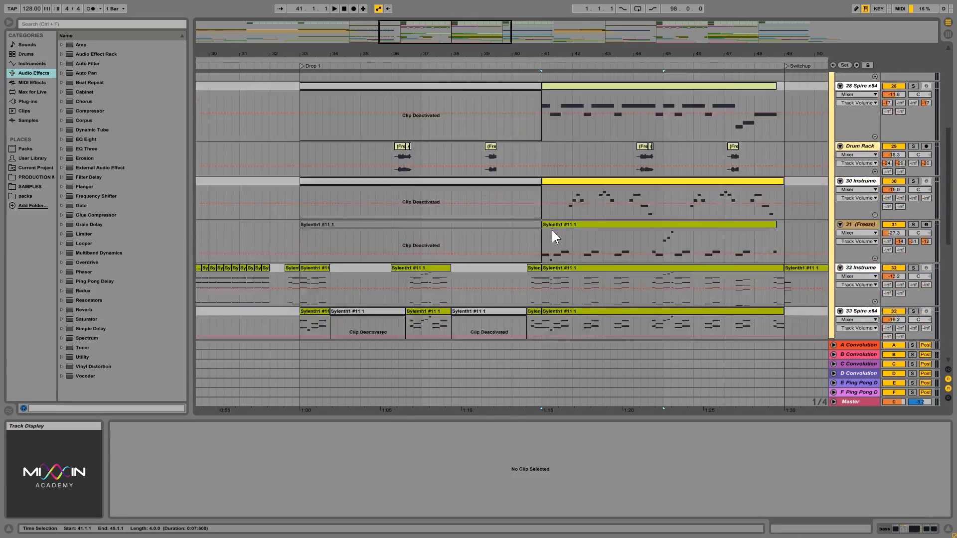
scroll(542, 231, down, 5)
scroll(555, 182, down, 3)
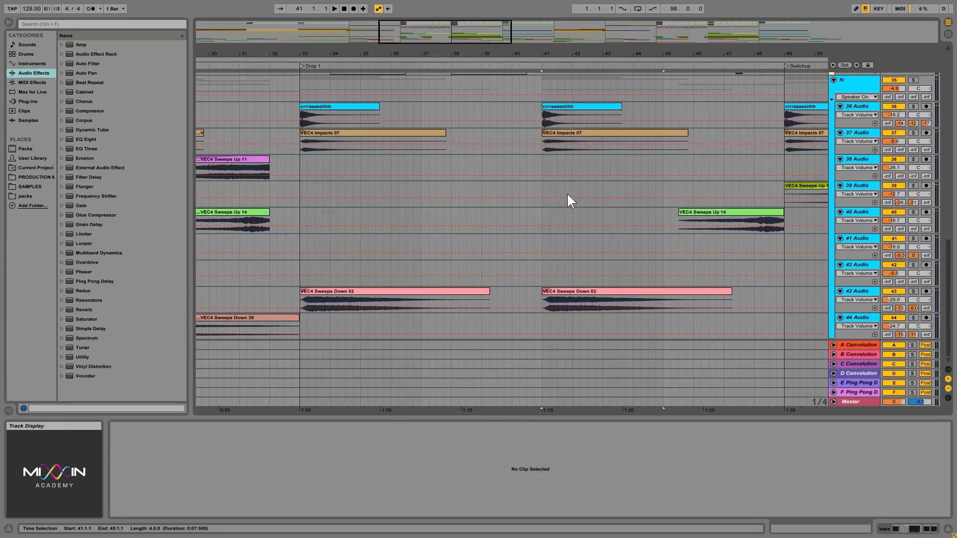
- On the drums, sub and bass groups, select the gap from 40.4.1 to 41.1.1 and the preceding range from 39.3.1 to 40.4.1
scroll(564, 199, up, 3)
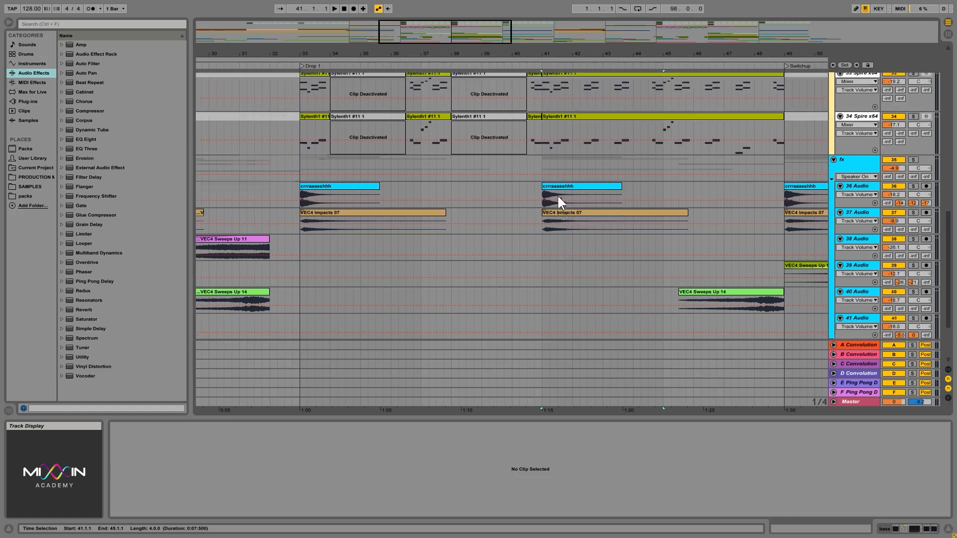
scroll(557, 195, up, 10)
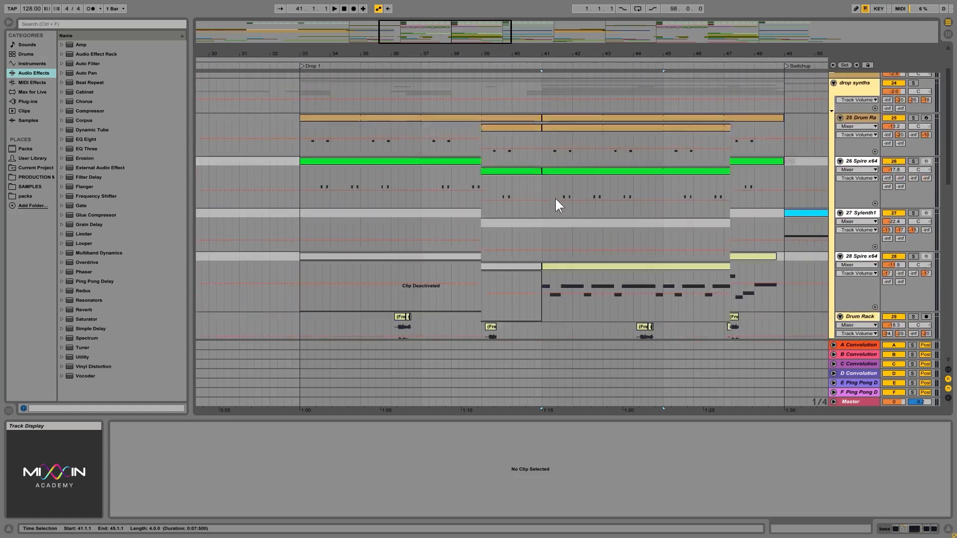
scroll(555, 205, up, 3)
drag(512, 103, 538, 104)
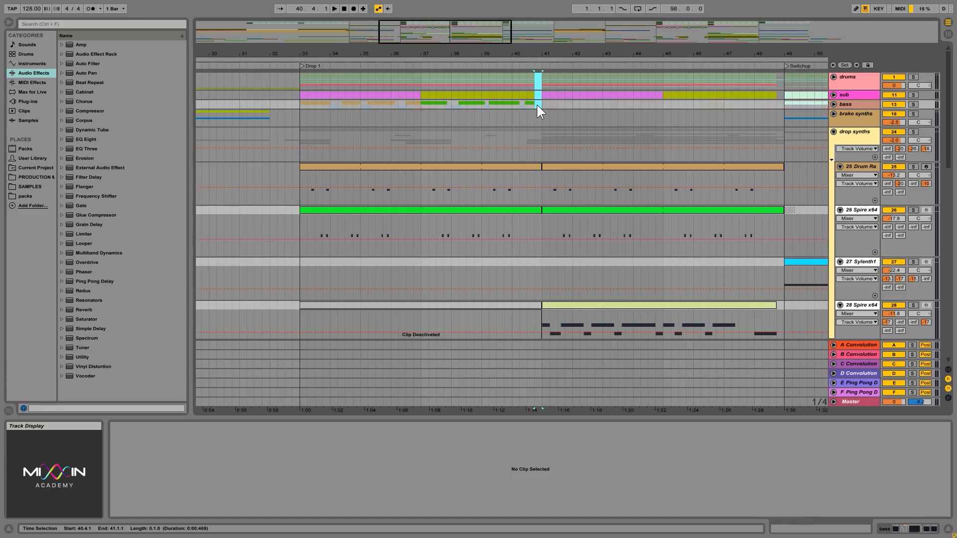
click(505, 77)
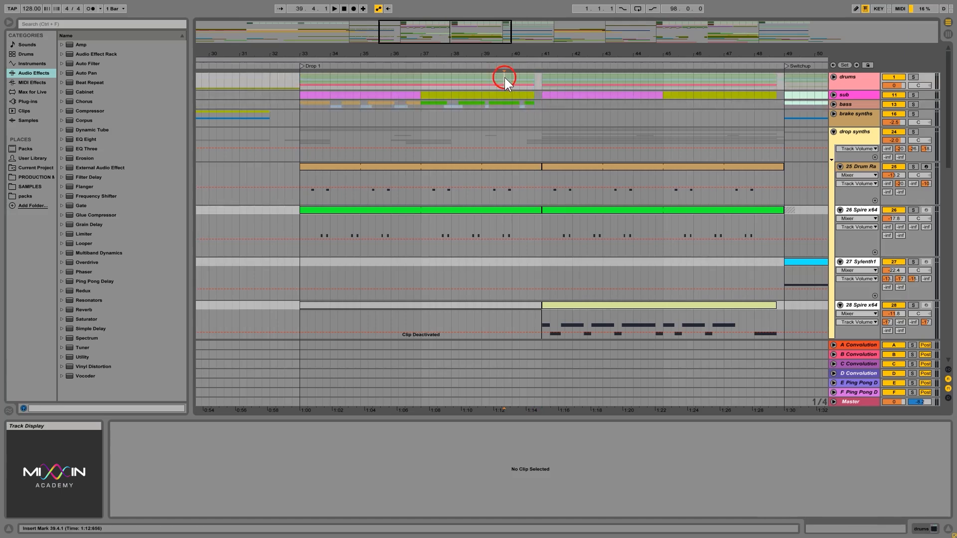
drag(504, 77, 671, 78)
drag(537, 83, 498, 104)
- Select the clips that start at bar 41 on tracks 28 and 30 in the drop synths group
scroll(576, 136, down, 10)
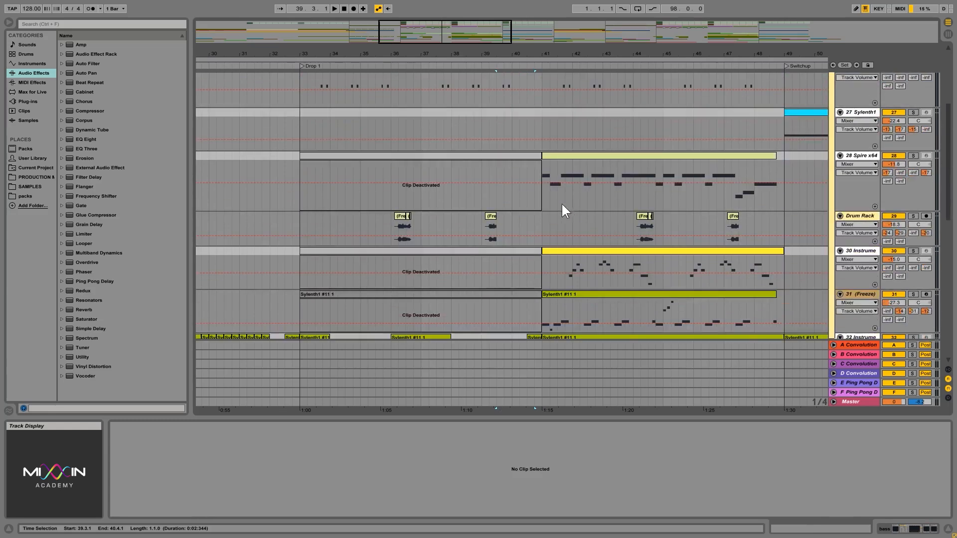
click(588, 157)
click(588, 252)
scroll(523, 222, up, 10)
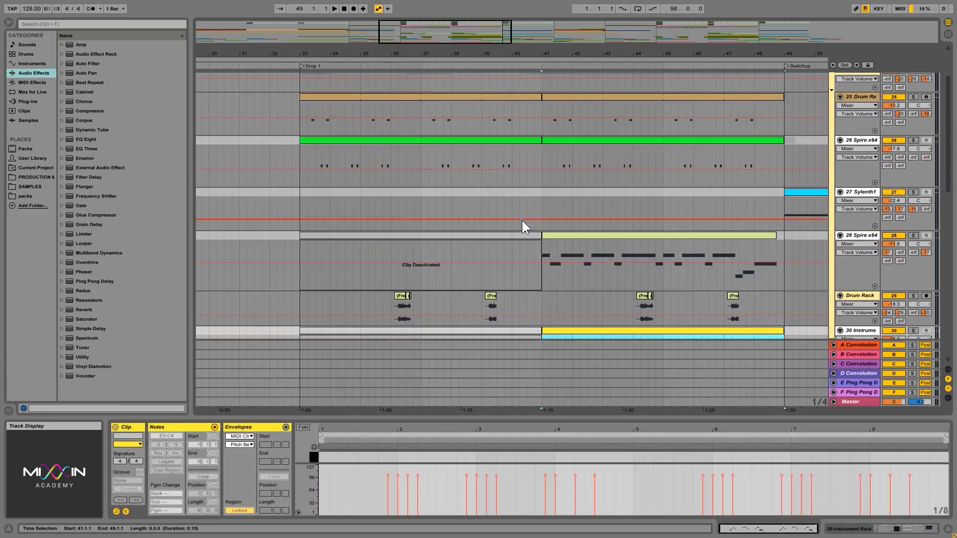
- Select the range from 39.4.1 to 41.1.1 in the groups, and the clips starting at bar 41 on tracks 28, 30 and 31
mouse_move(543, 106)
mouse_down()
mouse_move(537, 79)
mouse_move(538, 102)
mouse_move(505, 104)
mouse_up()
scroll(588, 153, down, 5)
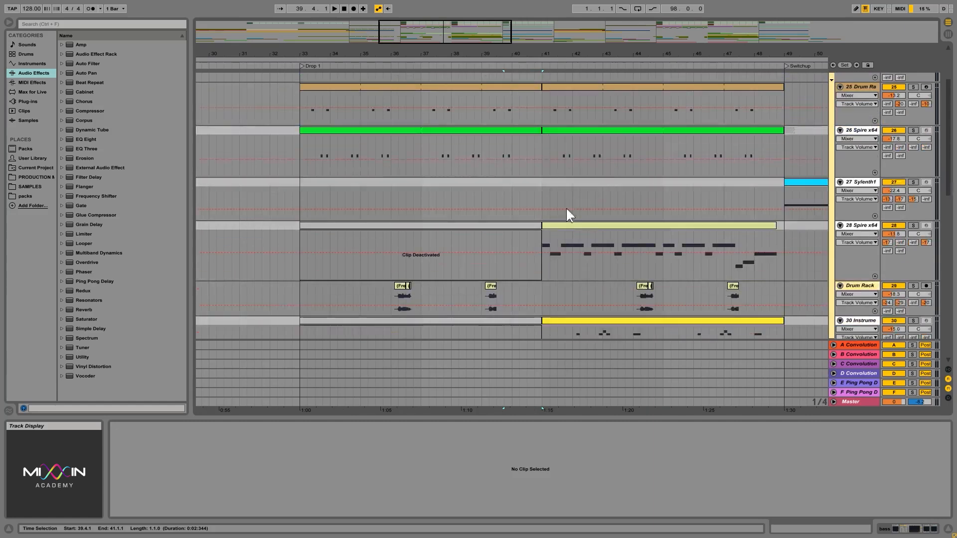
click(585, 226)
scroll(598, 239, down, 5)
click(579, 233)
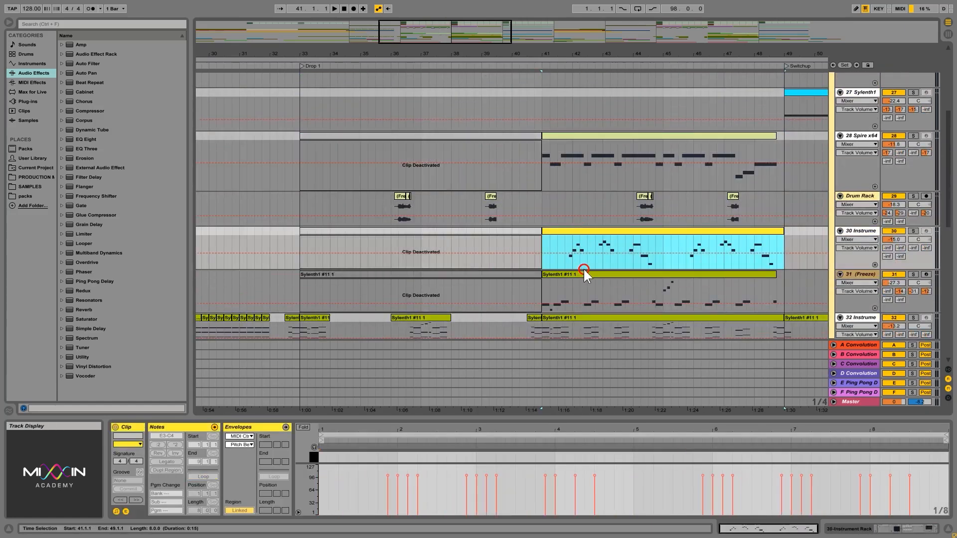
click(595, 276)
scroll(603, 266, up, 10)
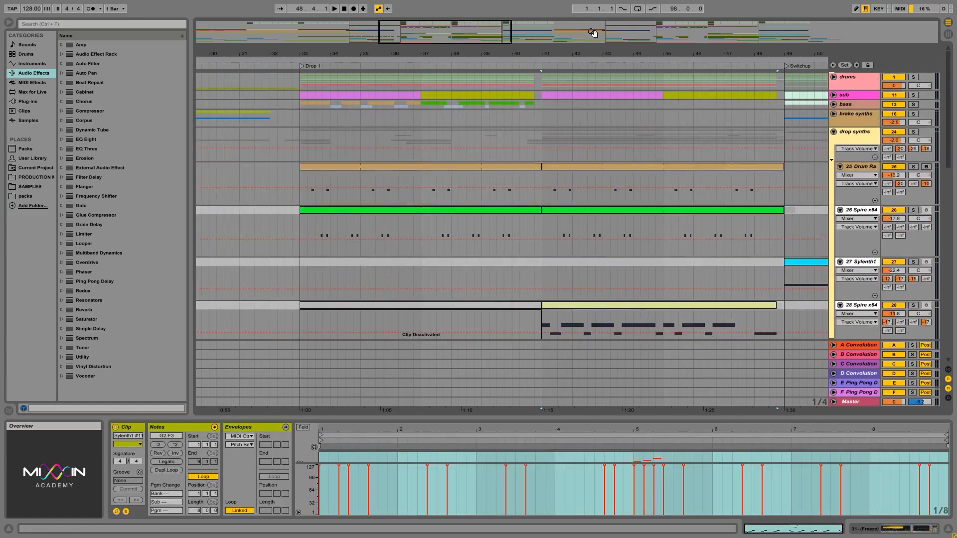
- Select the matching gap in Drop 2 from 80.4.1 to 81.1.1 on the drums, sub and bass groups
drag(596, 53, 597, 30)
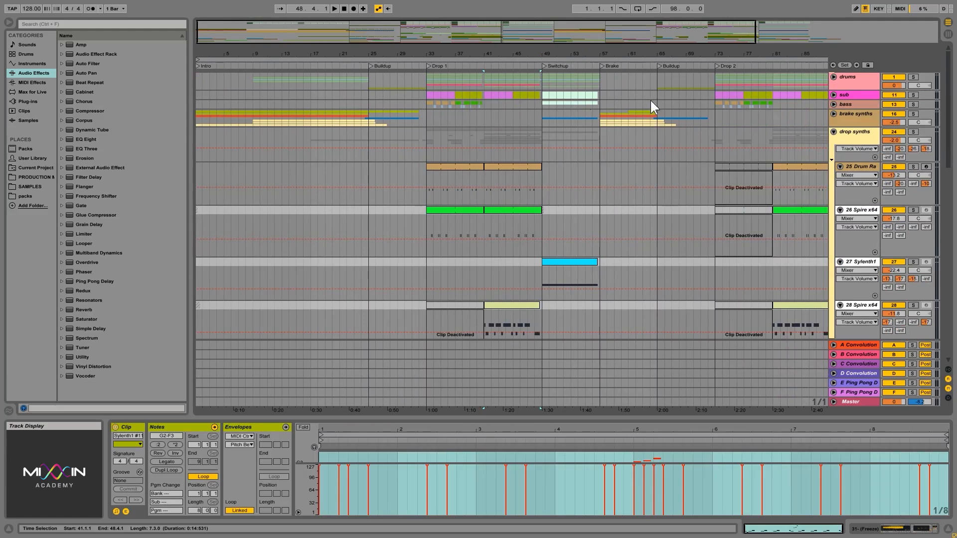
drag(752, 52, 606, 75)
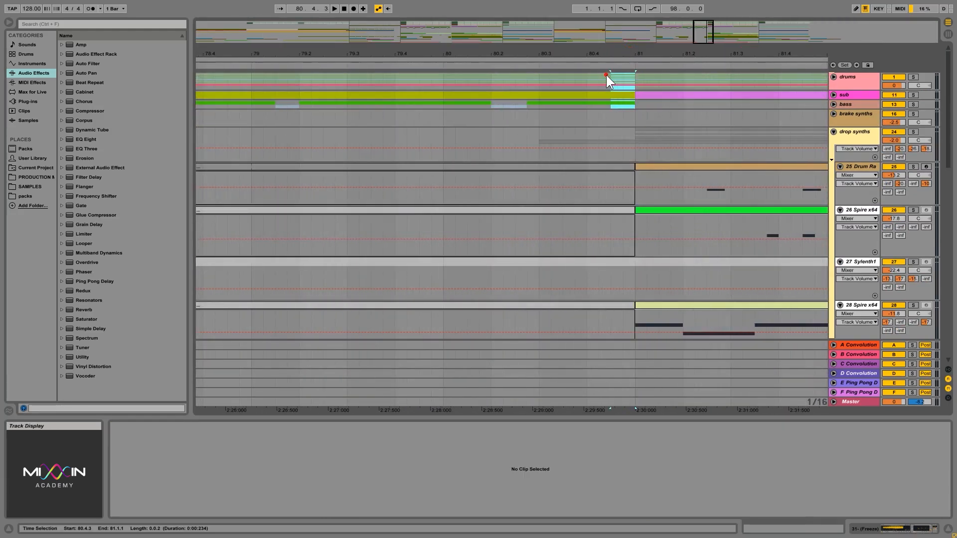
click(834, 77)
click(834, 77)
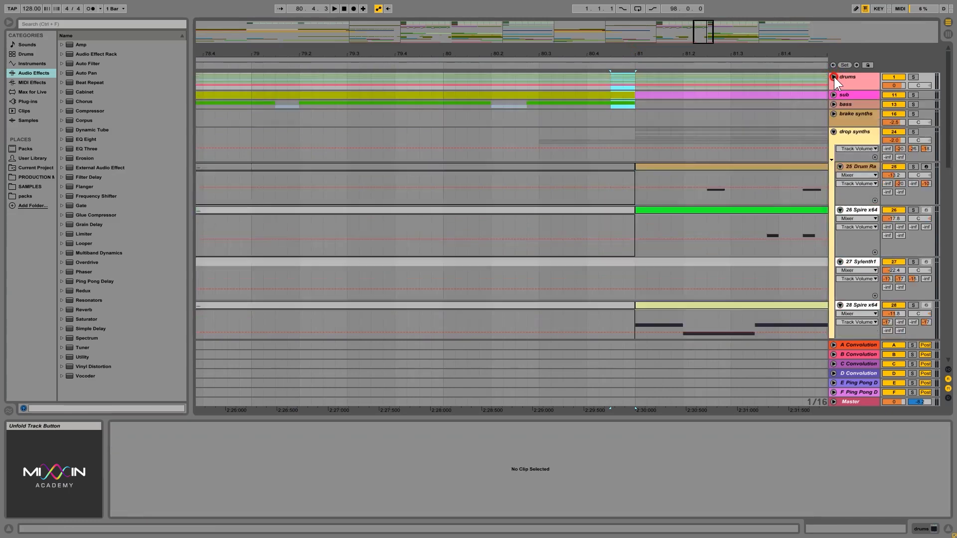
click(834, 77)
click(834, 77)
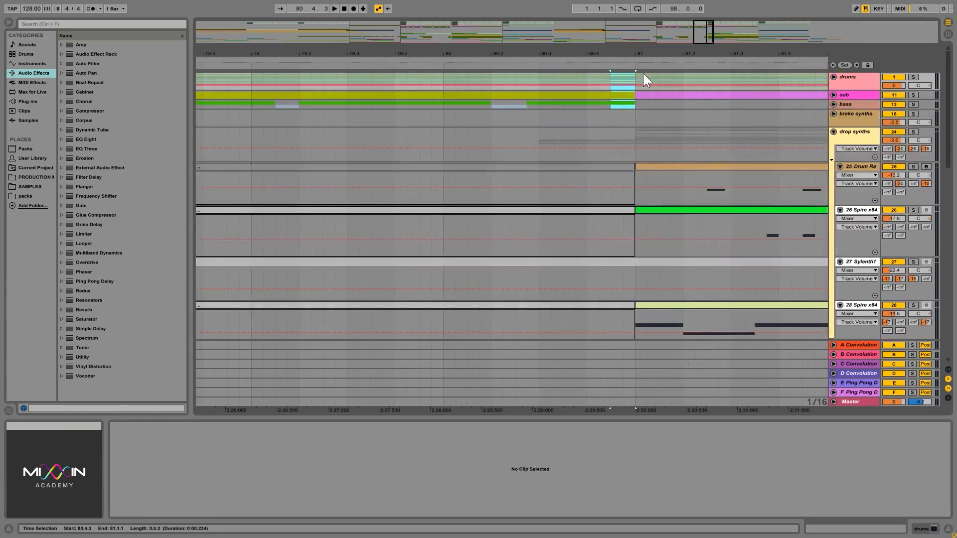
drag(632, 76, 586, 104)
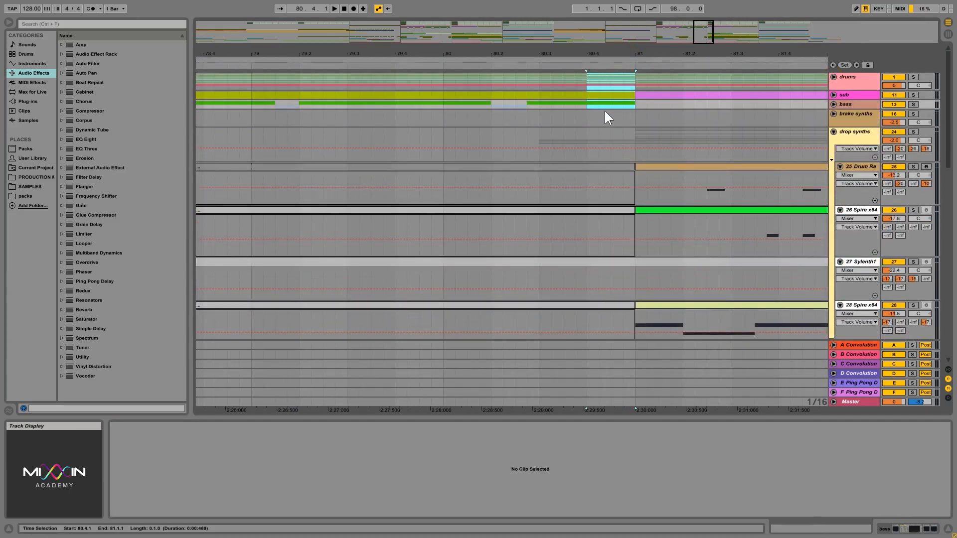
- Play Drop 2 from 80.1.1 through the gap into bar 81, stop playback and bring the whole arrangement into view
drag(622, 53, 643, 49)
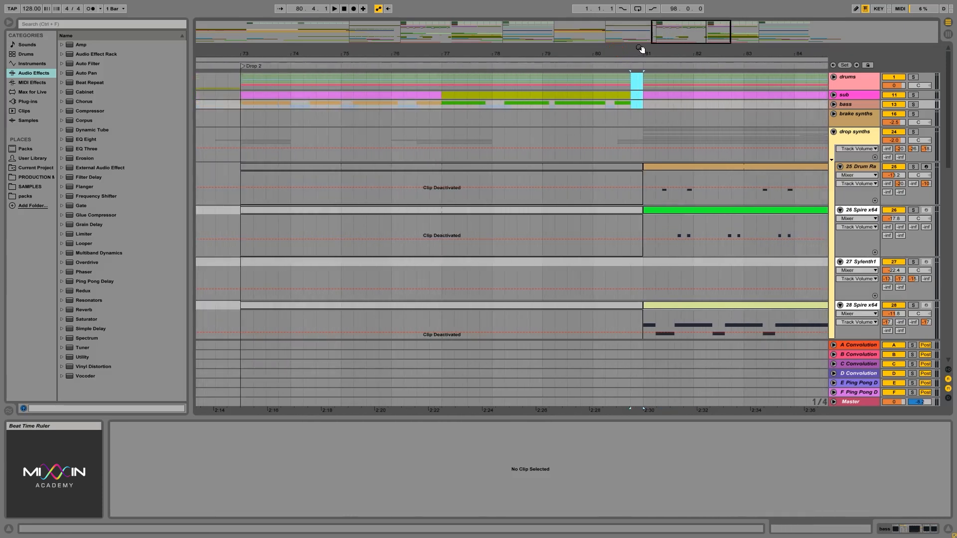
click(594, 103)
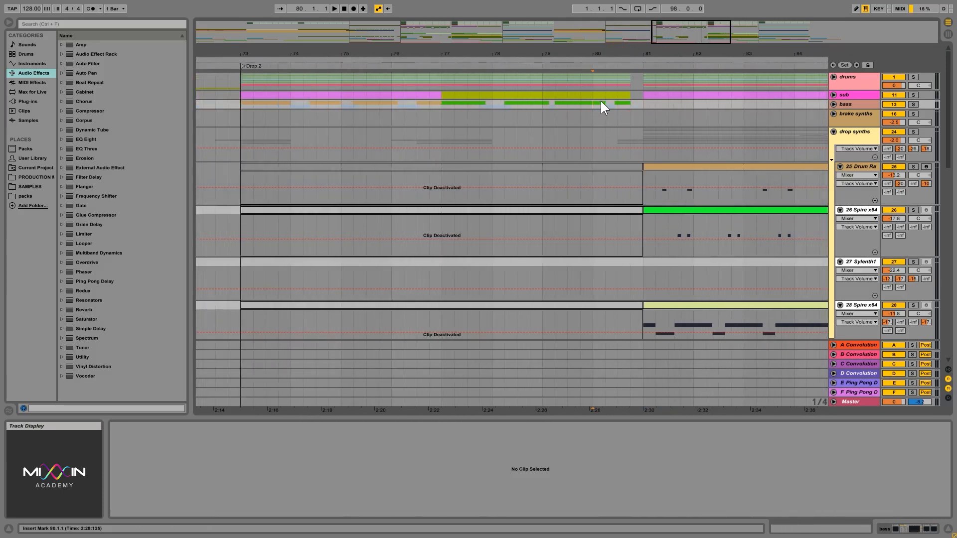
key(space)
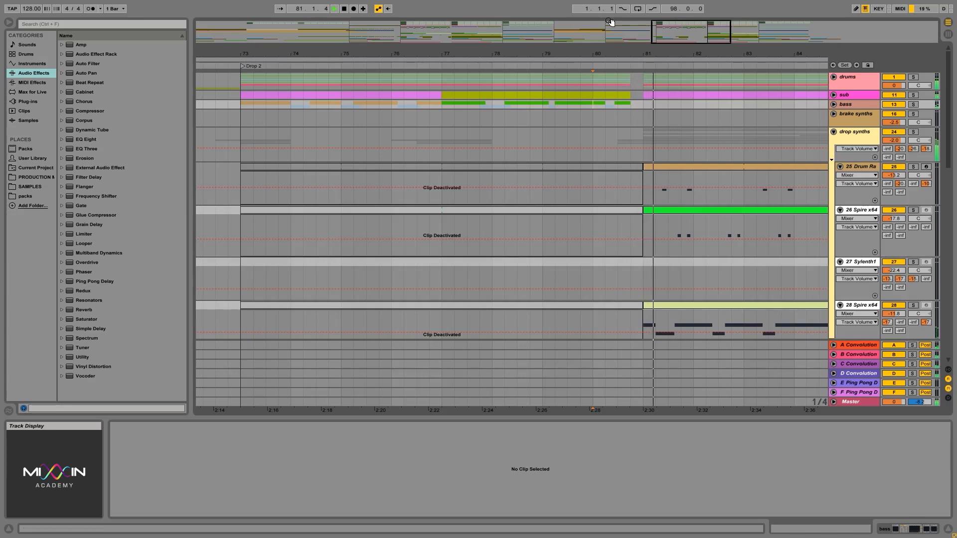
key(space)
drag(653, 52, 632, 52)
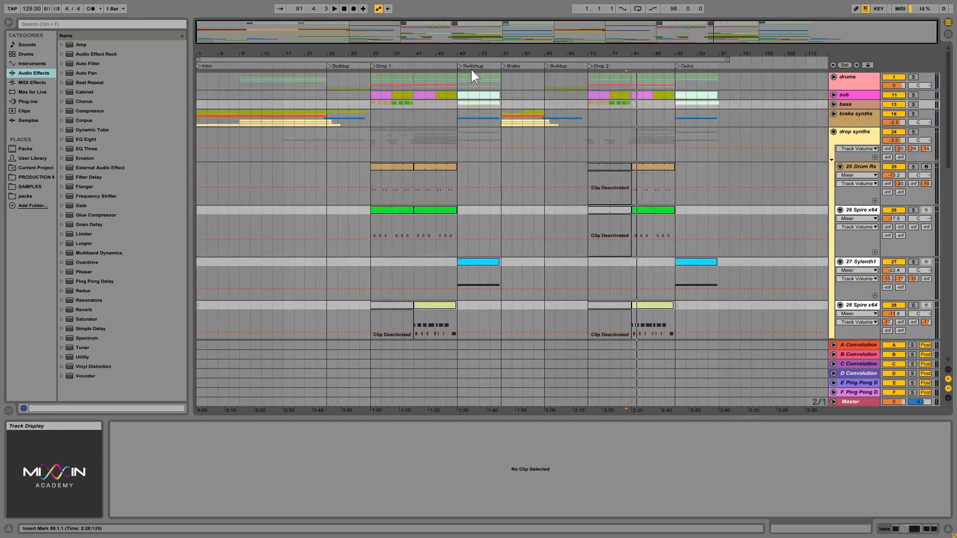
- Unfold the drums group and delete the VEC4 Claps 025 audio on track 5 from 48.4.1 to 49.1.1
drag(455, 56, 451, 63)
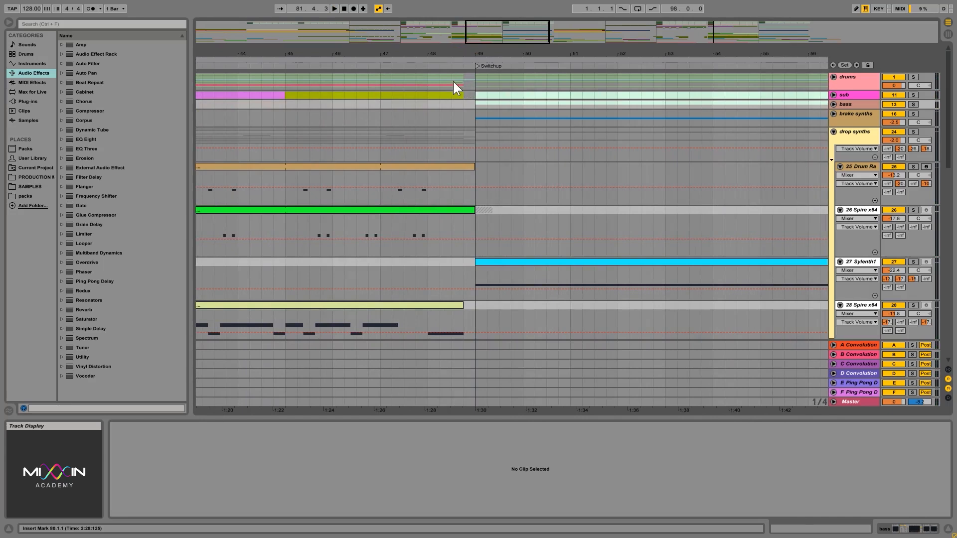
click(454, 82)
click(834, 77)
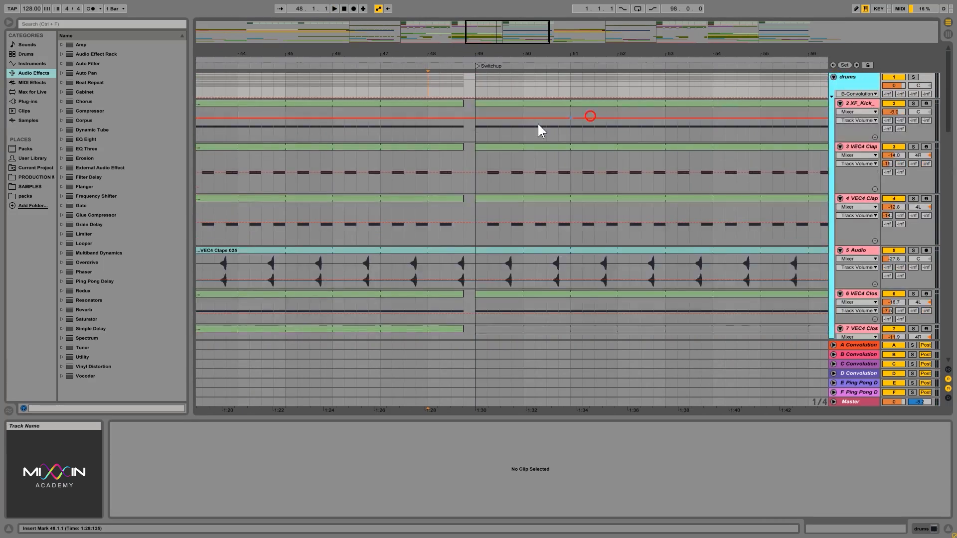
scroll(474, 160, down, 3)
drag(476, 214, 467, 215)
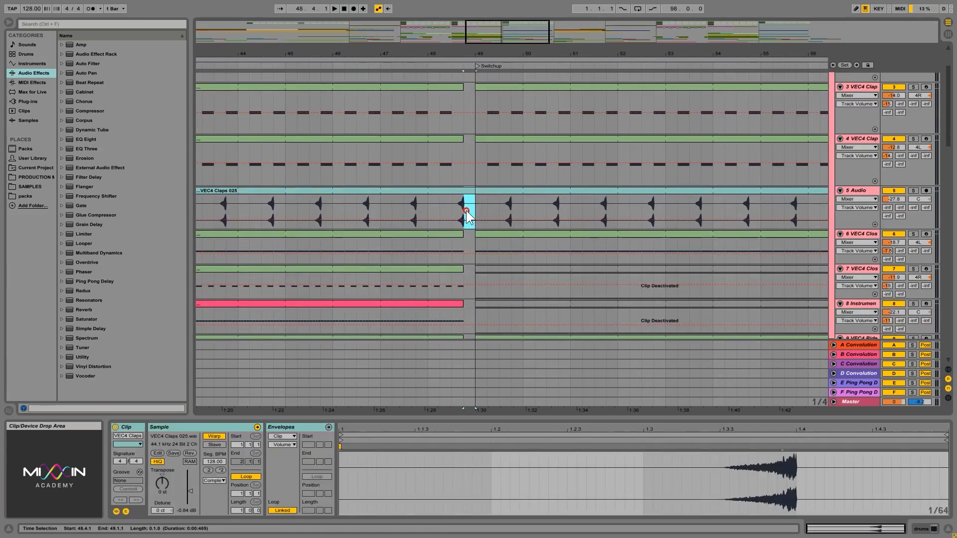
drag(464, 49, 463, 281)
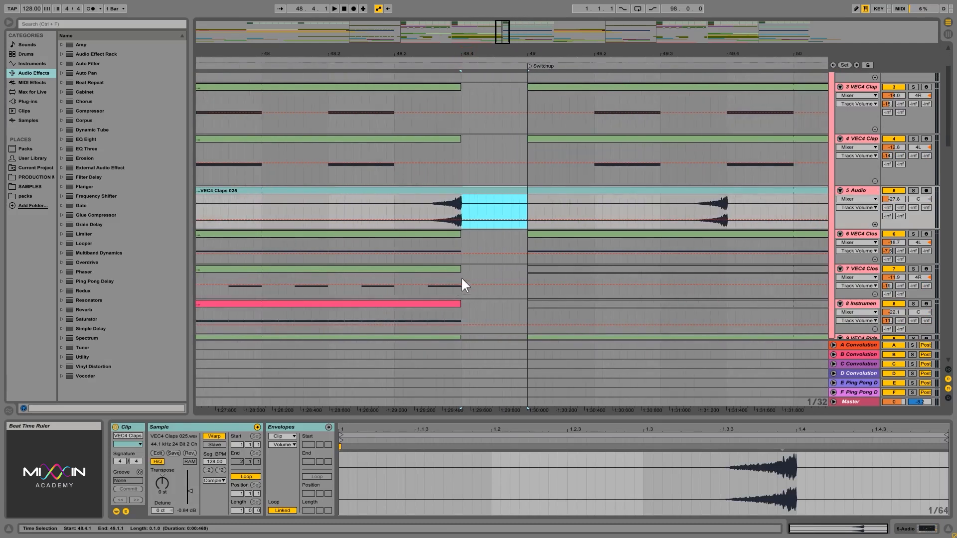
key(Delete)
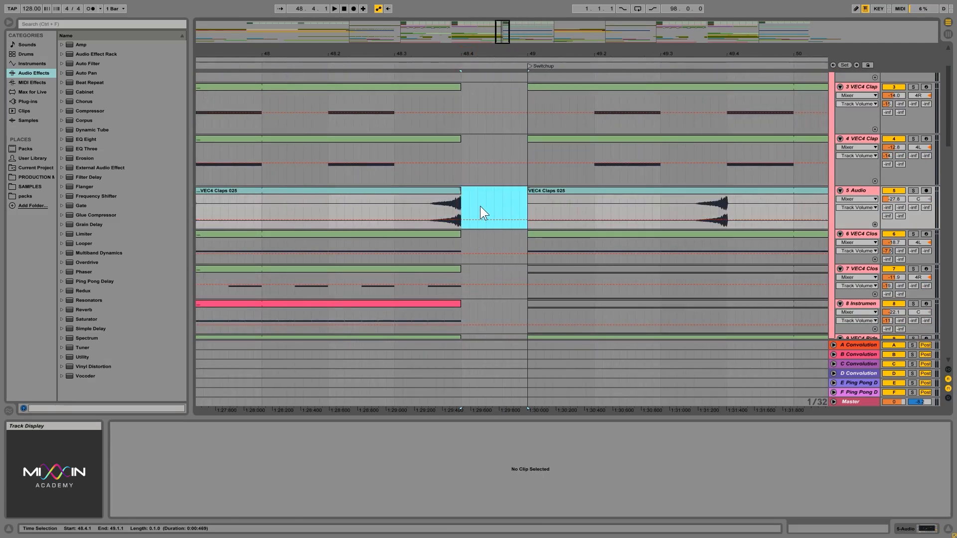
key(ctrl+z)
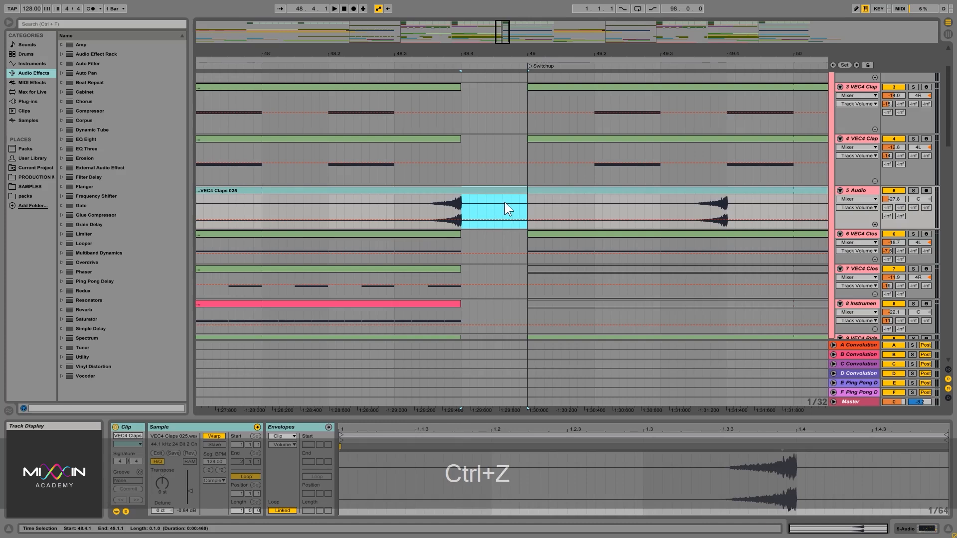
key(Delete)
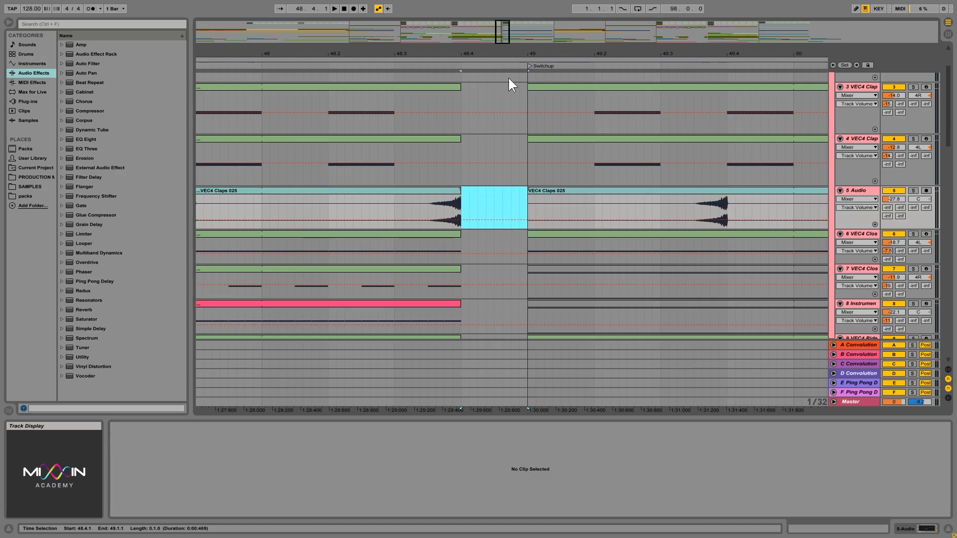
drag(516, 57, 519, 48)
scroll(718, 160, up, 3)
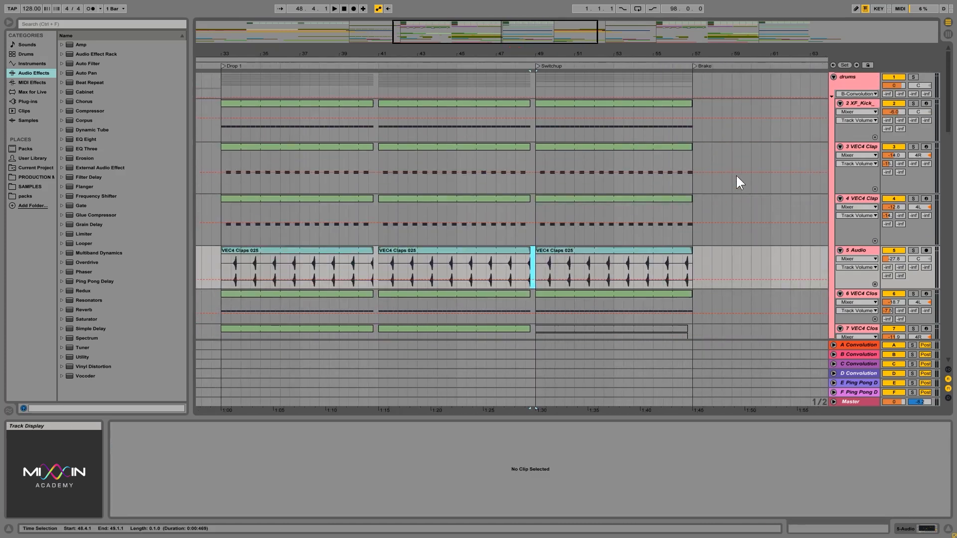
click(833, 77)
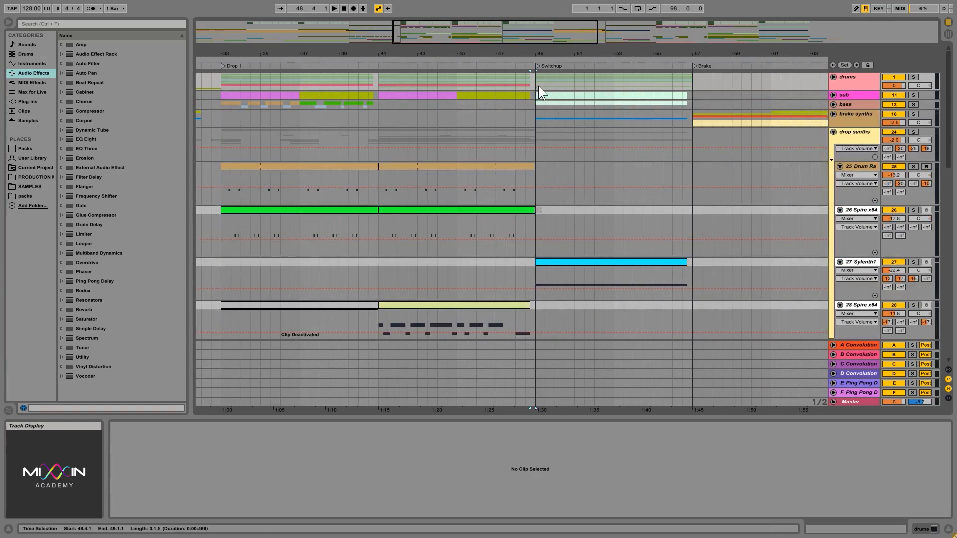
click(834, 77)
- Extend the clap clips on tracks 3 and 4 to 49.1.1 so they fill the gap, playing the passage from bar 48
drag(520, 48, 524, 59)
click(548, 262)
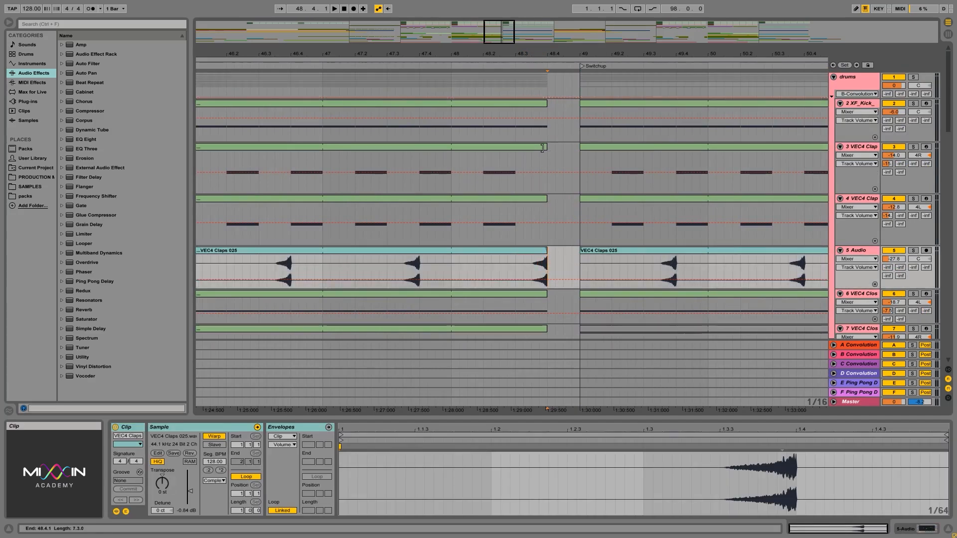
drag(547, 147, 576, 148)
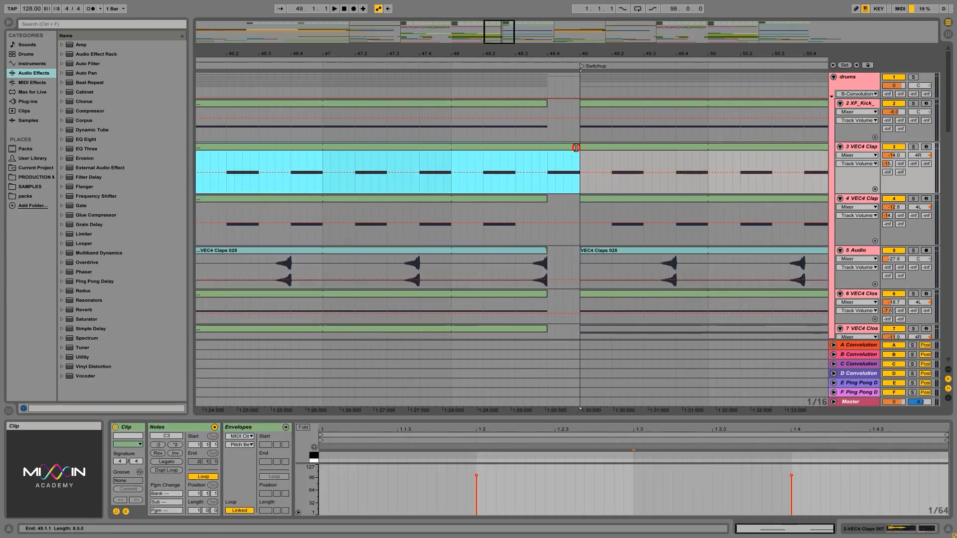
click(456, 181)
key(space)
click(572, 198)
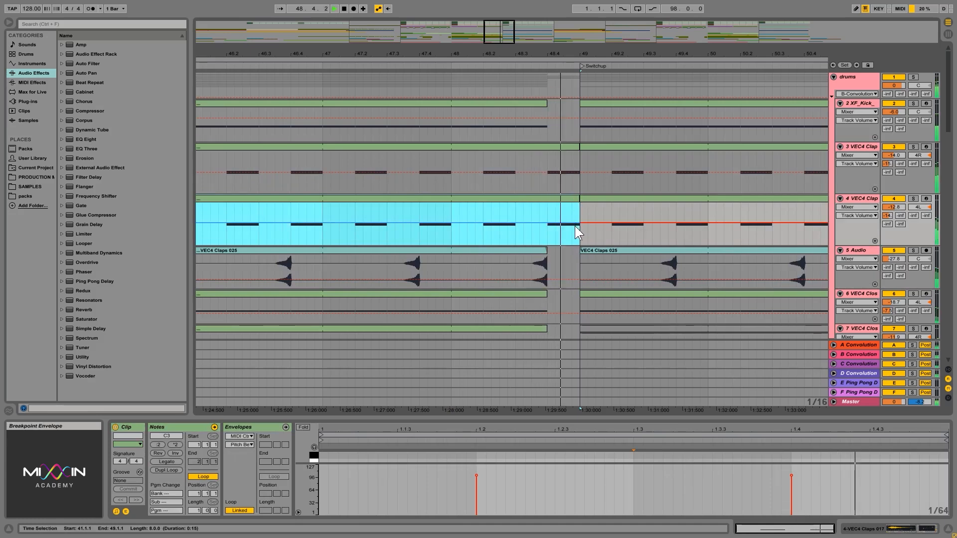
key(space)
- Split the clap clips on tracks 3 and 4 around the range from 48.4.1 to 49.1.1
drag(577, 197, 579, 226)
right_click(564, 146)
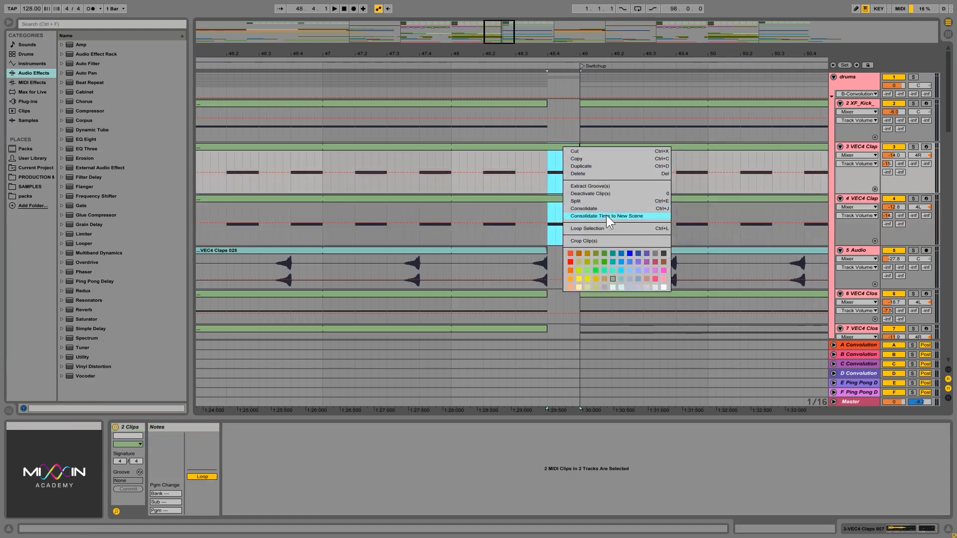
click(599, 201)
- In track 3's one-beat clap clip, shorten the last C3 note to end at 1.4.3 and duplicate it directly behind
click(561, 146)
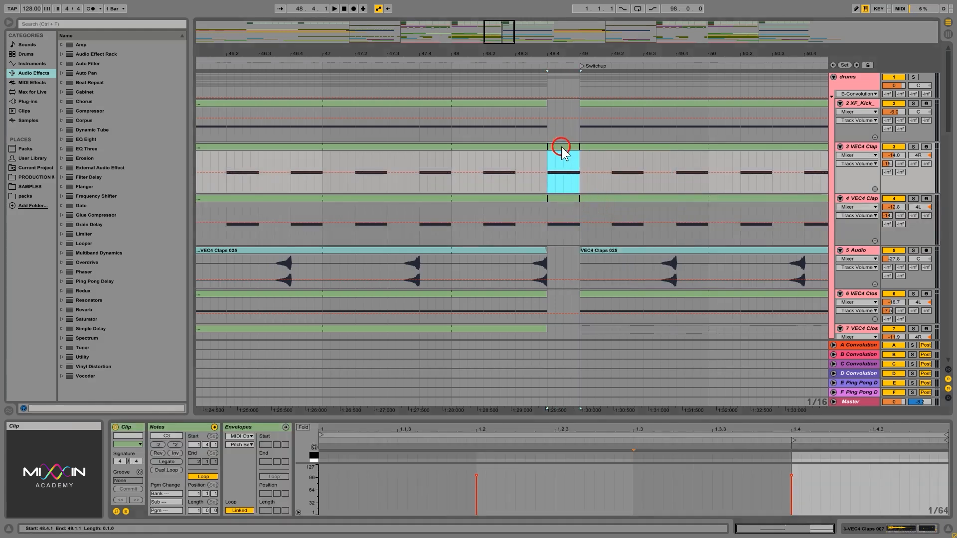
drag(683, 417, 723, 236)
drag(924, 417, 895, 316)
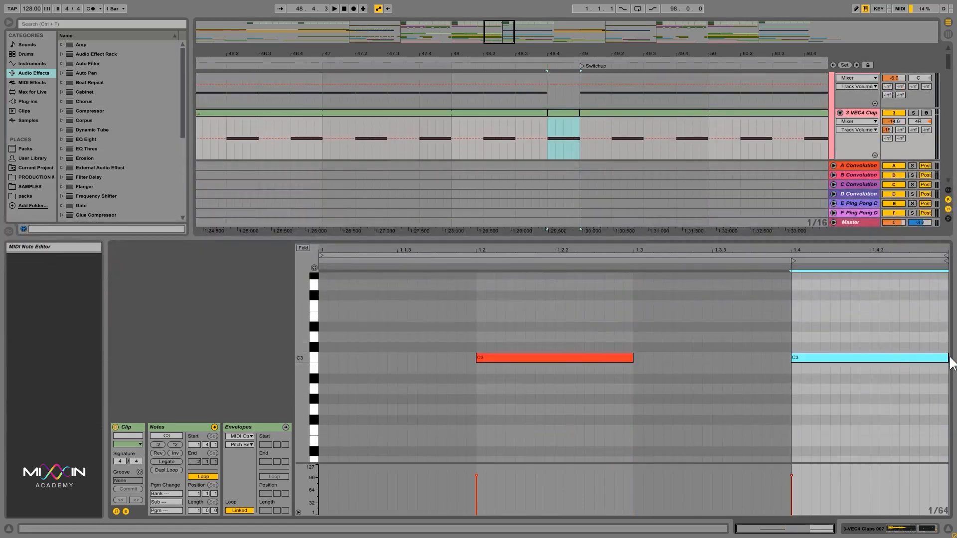
drag(948, 357, 870, 359)
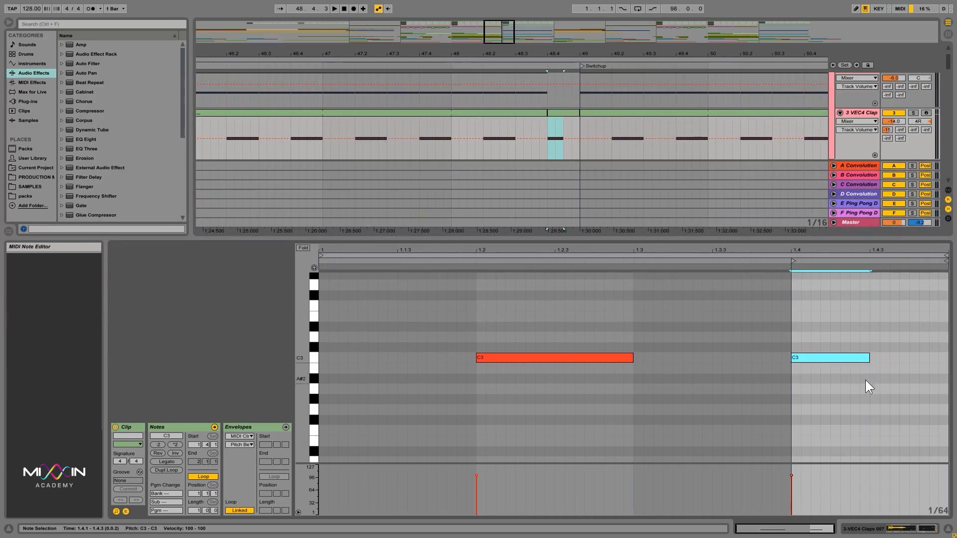
key(ctrl+d)
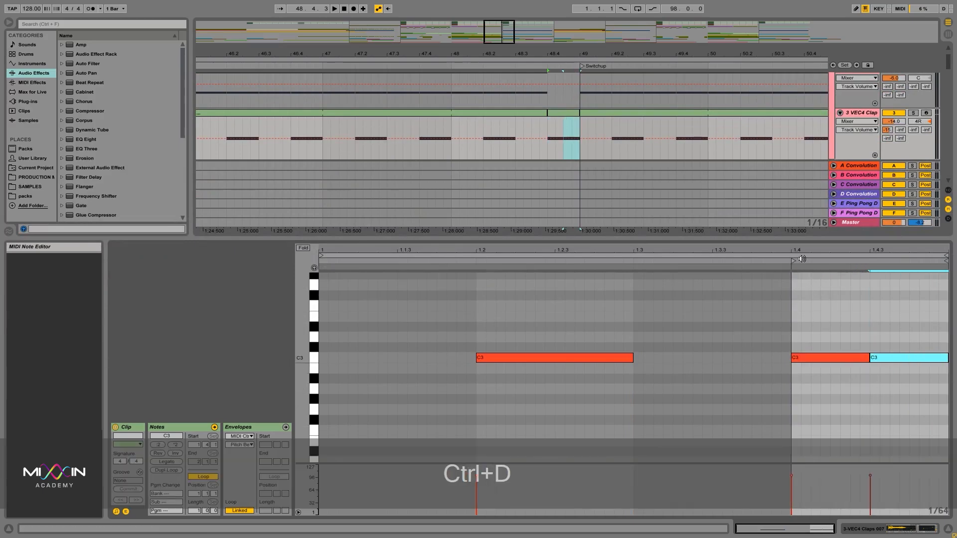
drag(799, 243, 800, 421)
- Copy the edited one-beat clap clip from track 3 to track 4 and play the fill from 48.1.1
click(565, 79)
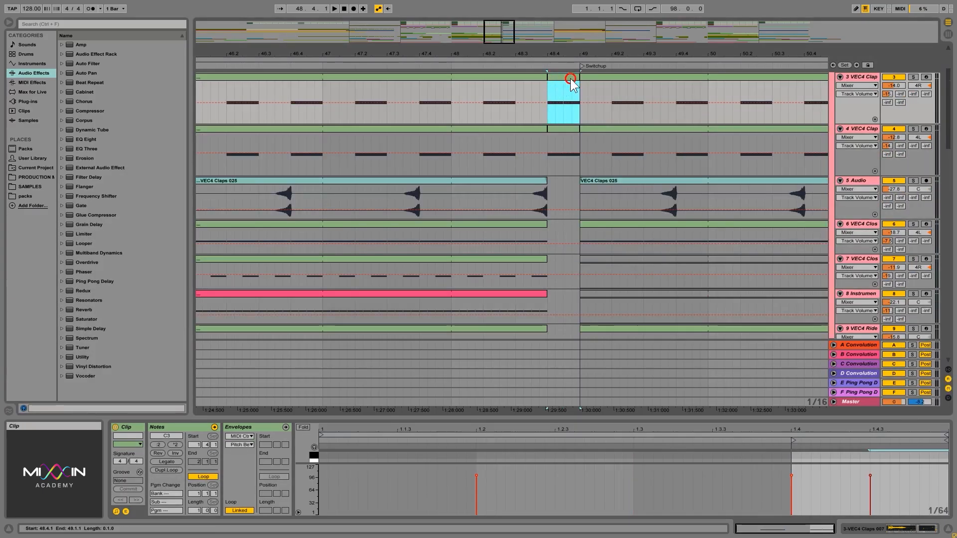
click(565, 142)
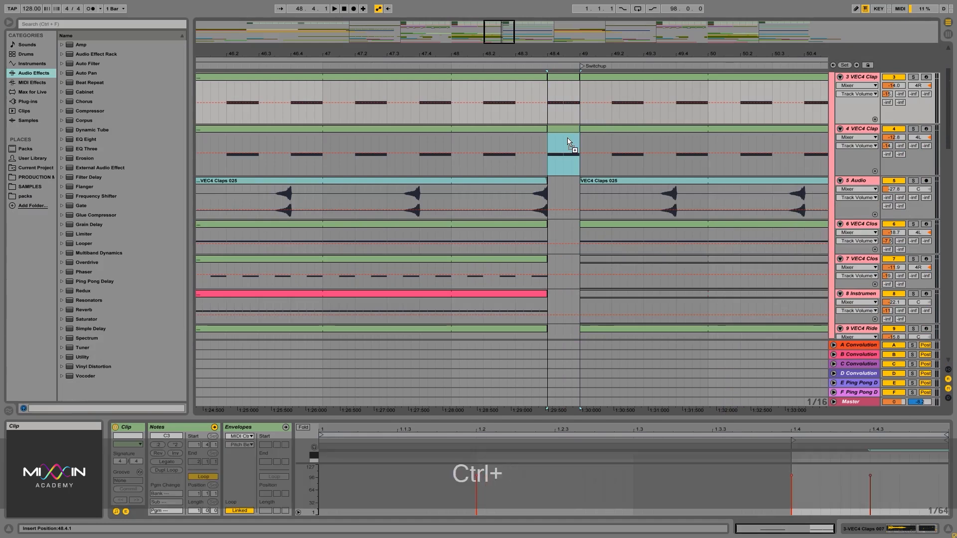
click(448, 162)
key(ctrl+space)
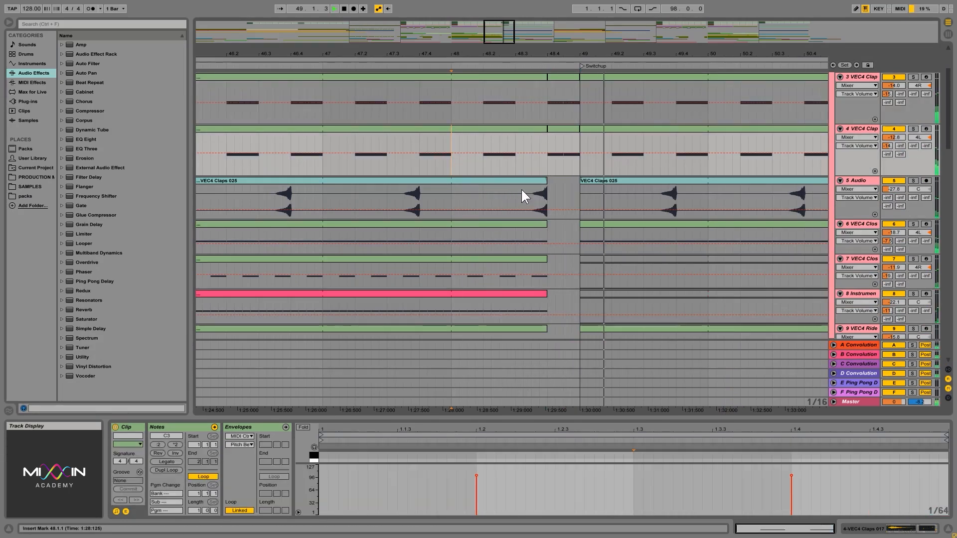
- Delete the one-beat clap clips on tracks 3 and 4 between 48.4.1 and 49.1.1
click(574, 164)
drag(568, 164, 549, 112)
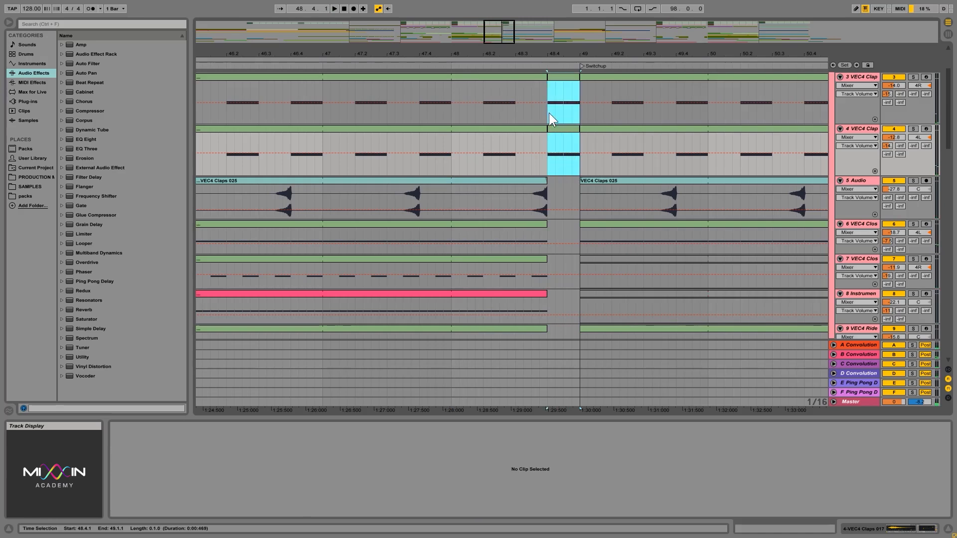
drag(562, 55, 566, 45)
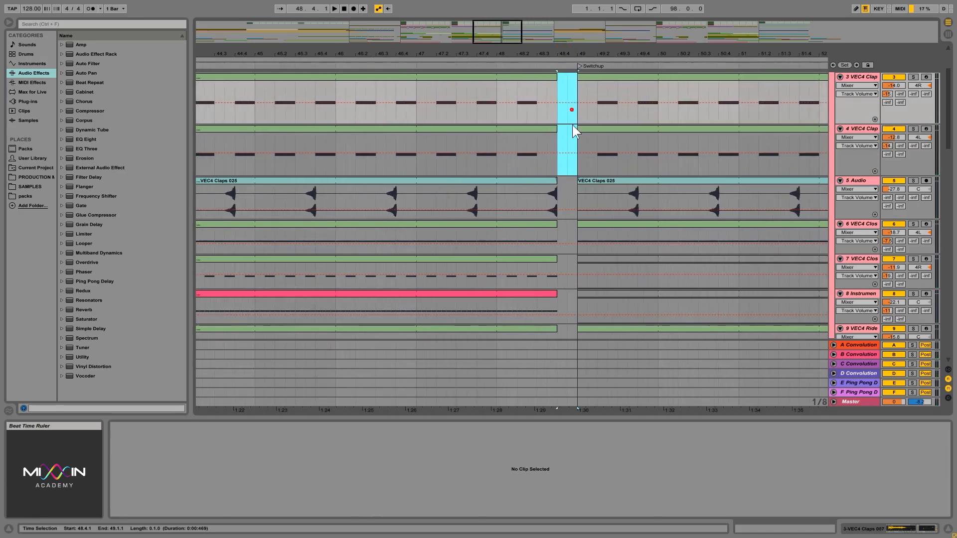
- Select the gap from 48.4.1 to 49.1.1 across the drums group, and play from 47.1.1 into the Switchup
scroll(567, 184, up, 3)
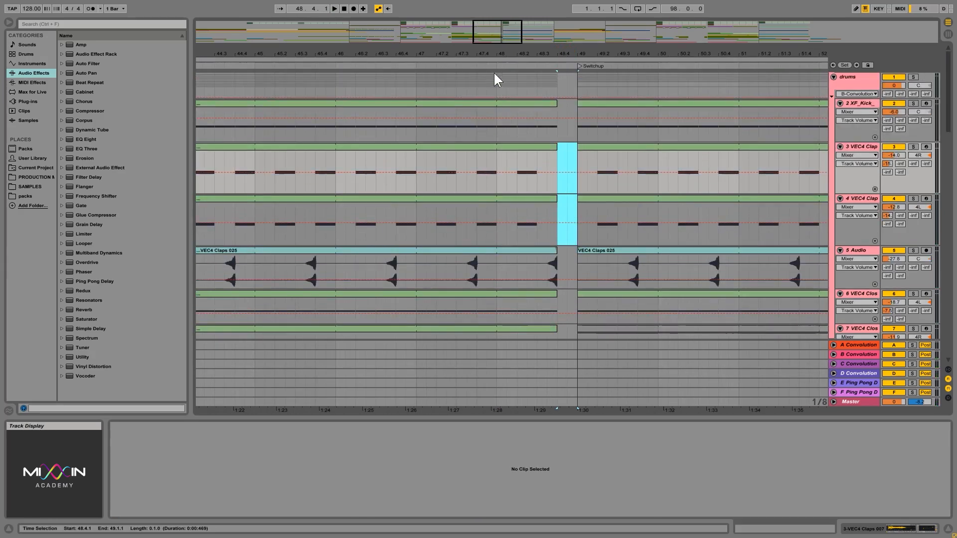
drag(552, 77, 577, 83)
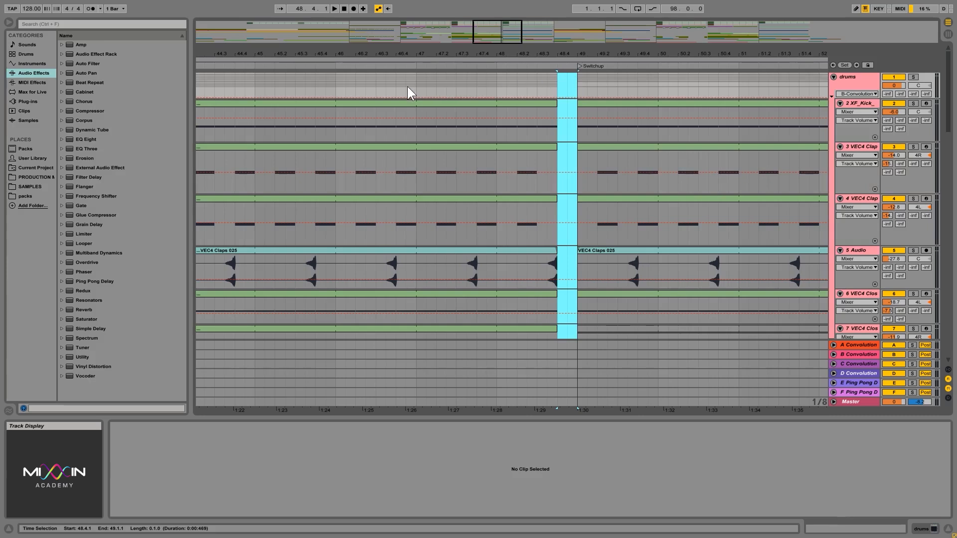
click(419, 81)
drag(461, 55, 461, 52)
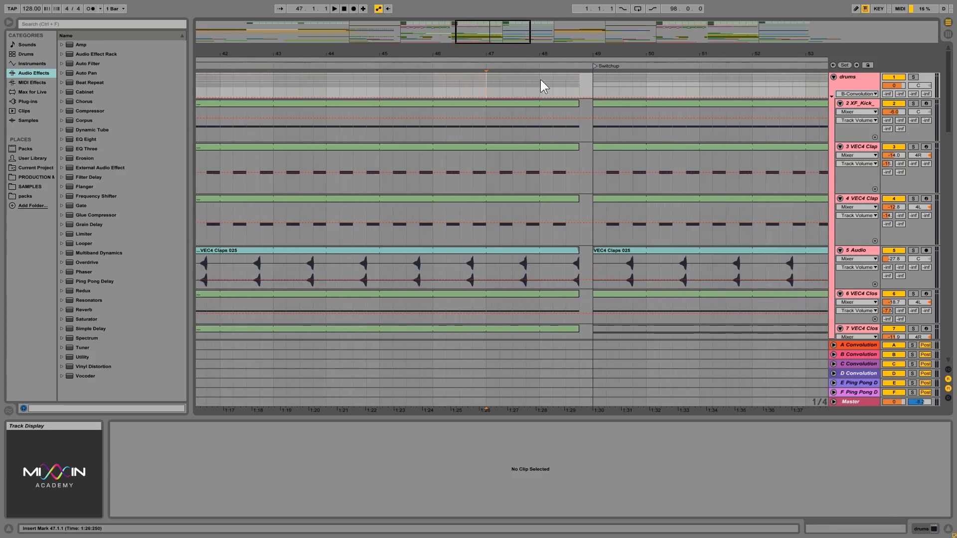
key(space)
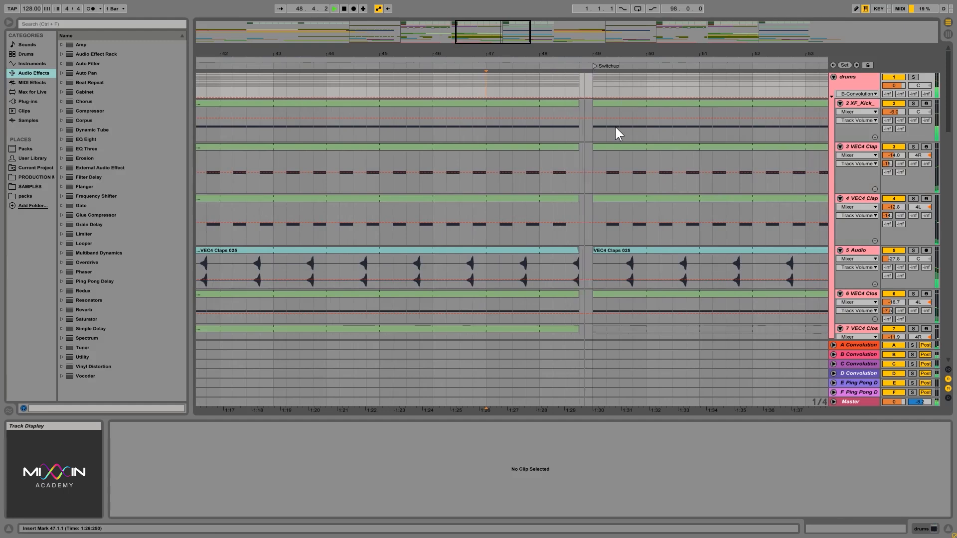
- Move the VEC4 Sweeps Up 14 riser on track 40 one beat earlier so that it ends at 48.4.1
scroll(615, 127, down, 4)
scroll(616, 130, down, 15)
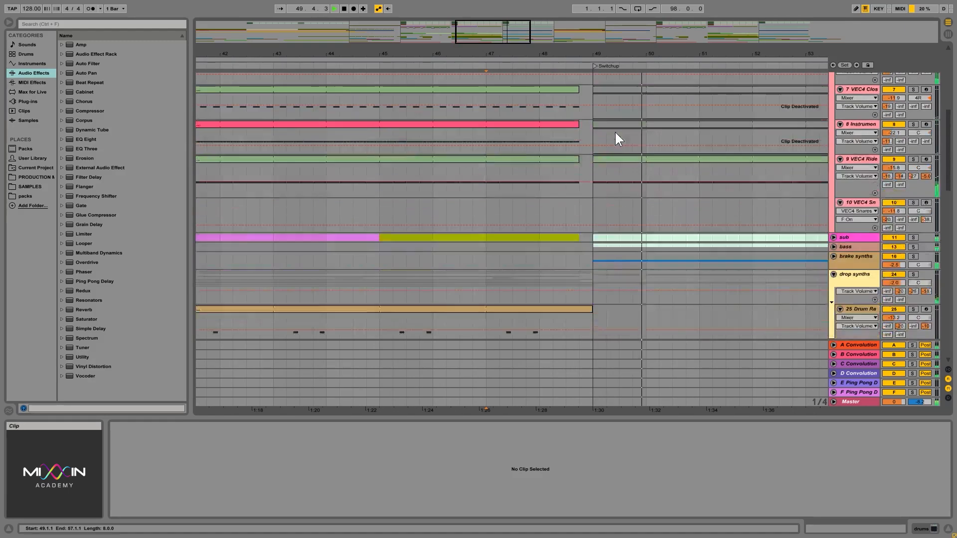
scroll(615, 132, down, 5)
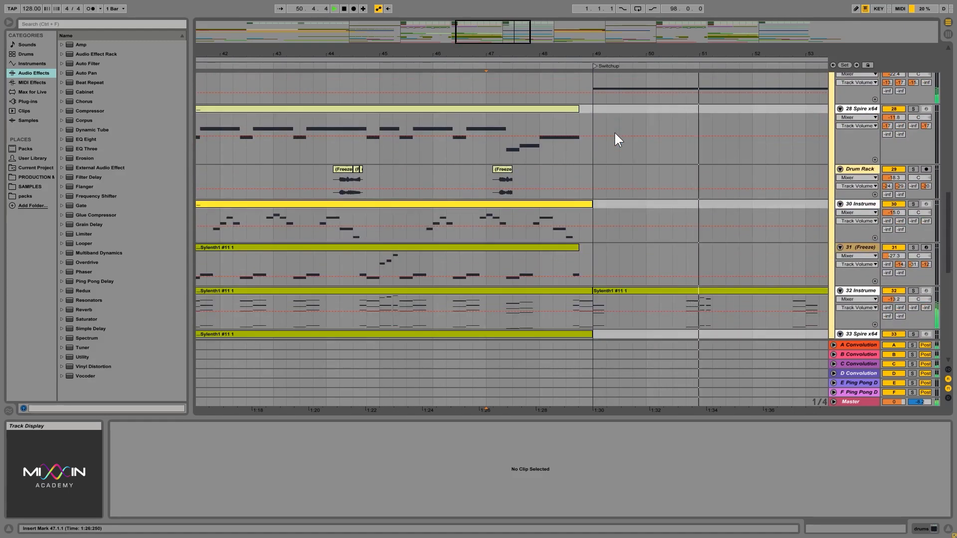
scroll(619, 160, down, 2)
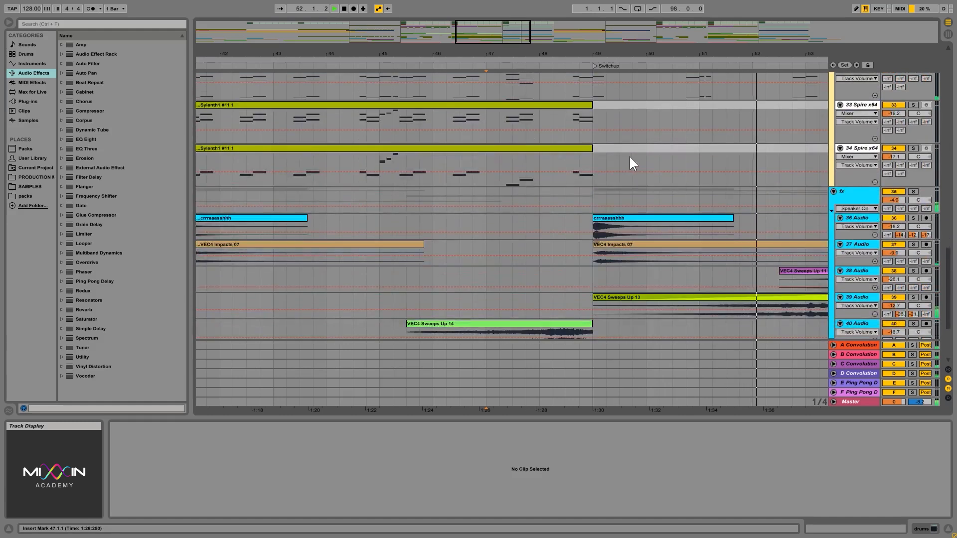
mouse_move(584, 49)
mouse_down()
mouse_move(611, 225)
mouse_move(567, 213)
mouse_up()
scroll(609, 232, down, 4)
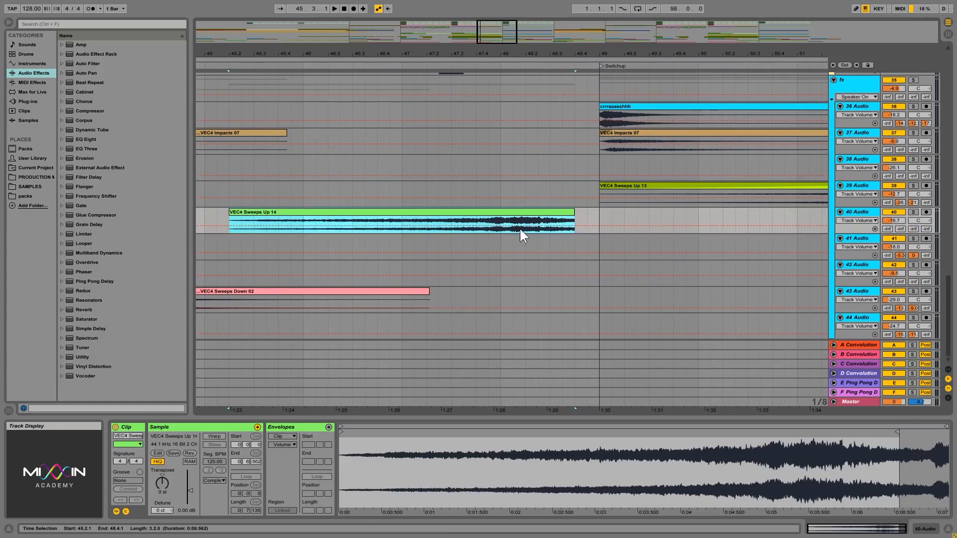
click(473, 220)
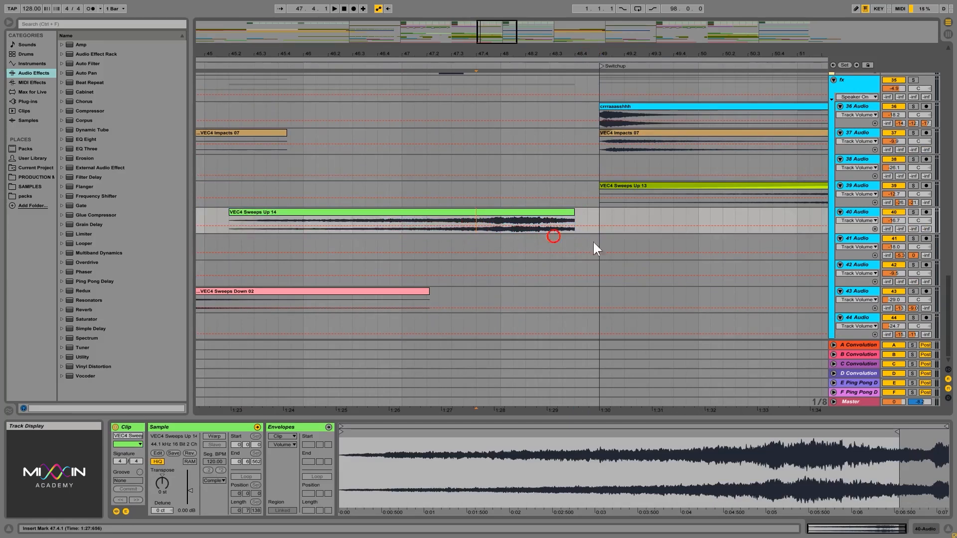
- Select the range from 48.4.1 to 49.1.1 on synth tracks 32, 33 and 34
mouse_move(949, 289)
mouse_down()
mouse_move(949, 68)
mouse_move(949, 297)
mouse_move(953, 235)
mouse_move(705, 255)
mouse_up()
click(476, 185)
drag(597, 162, 571, 249)
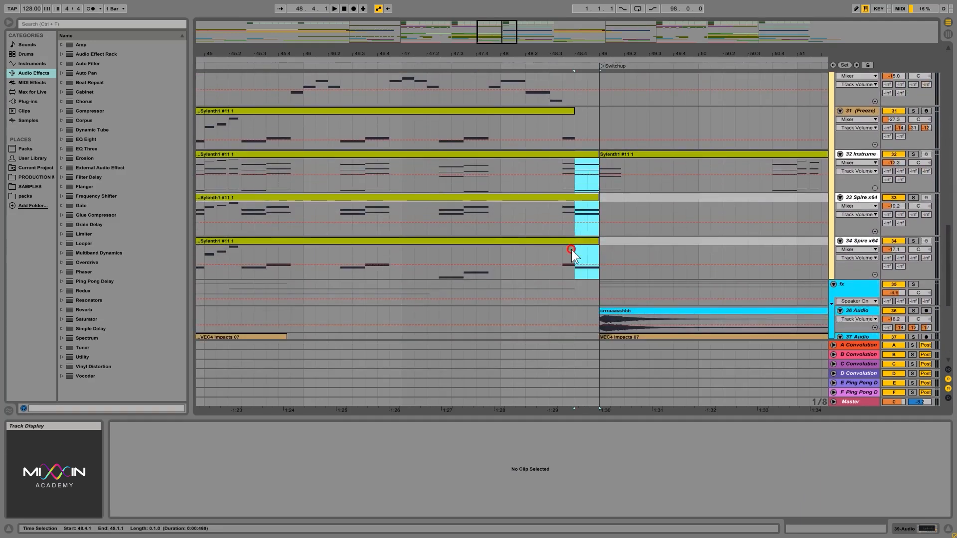
- Play the transition from 47.1.1 into the Switchup, stop playback and bring synth tracks 27 to 31 into view
click(401, 163)
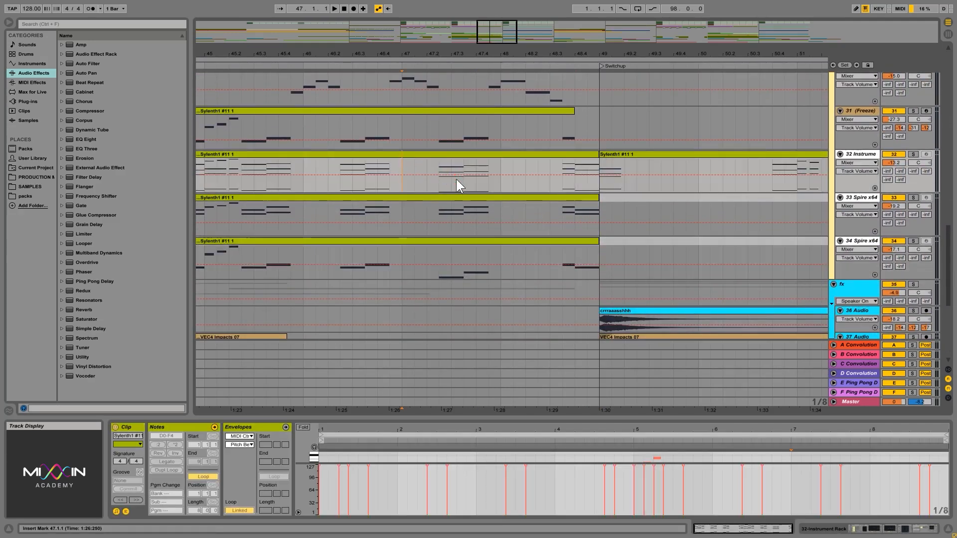
key(space)
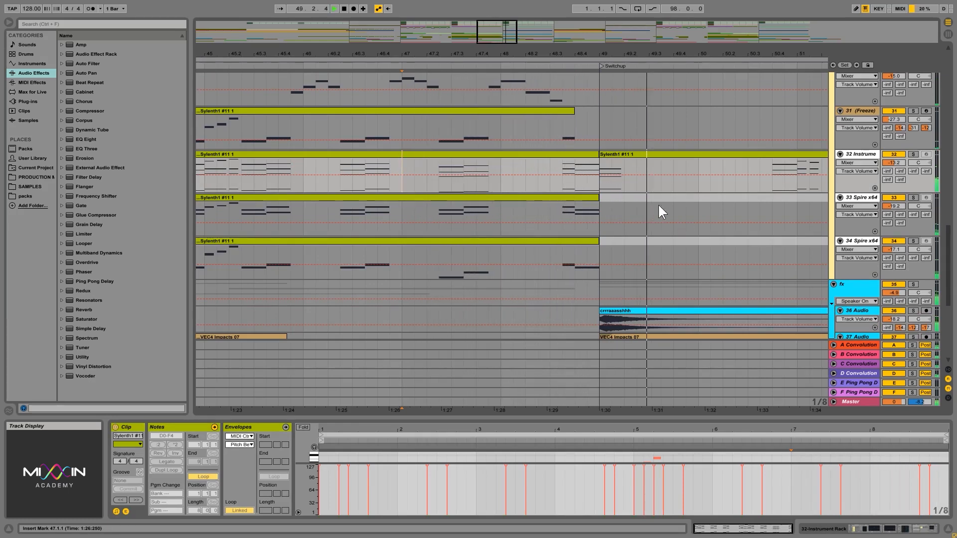
key(space)
drag(949, 250, 949, 208)
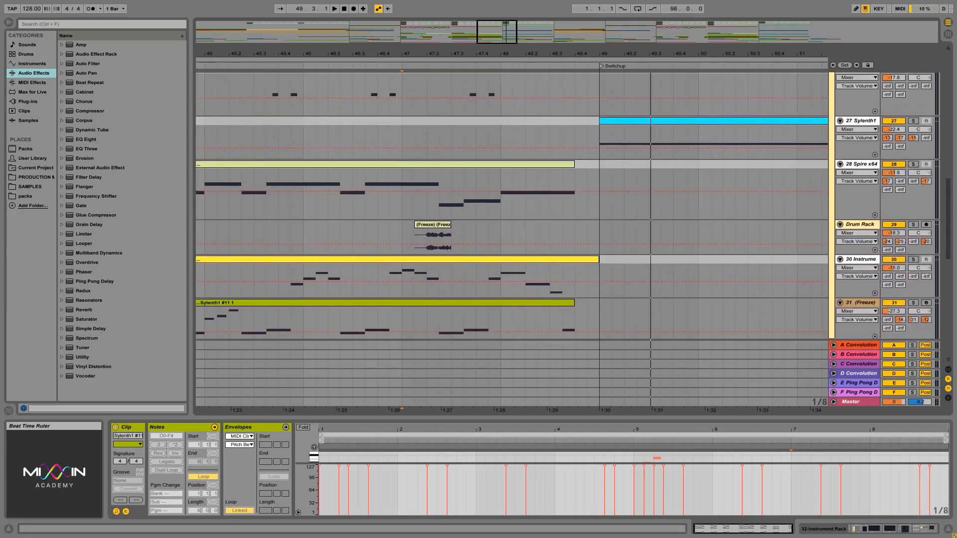
- Move the VEC4 Sweeps Up 14 riser before the Outro on track 40 one beat earlier so that it ends at 88.4.1
double_click(668, 53)
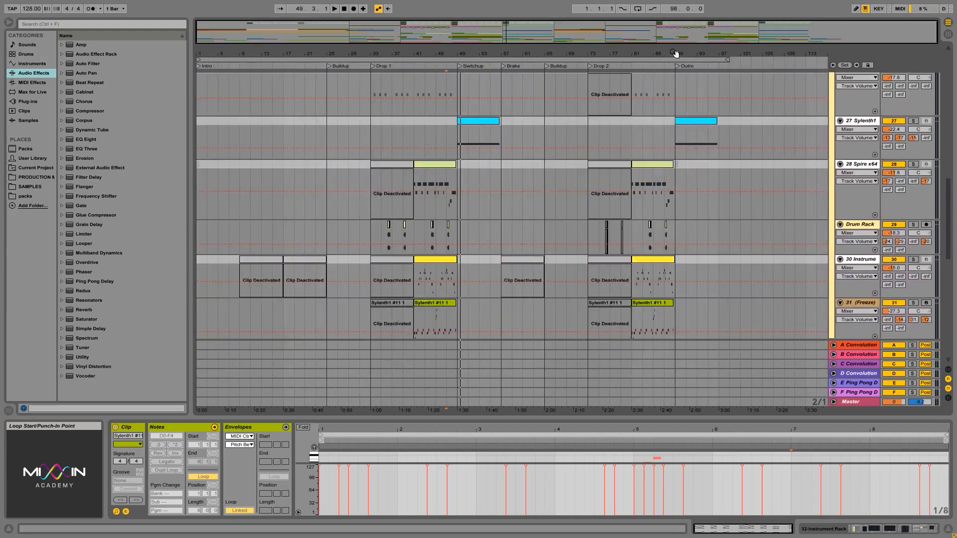
drag(680, 54, 615, 379)
scroll(613, 372, down, 10)
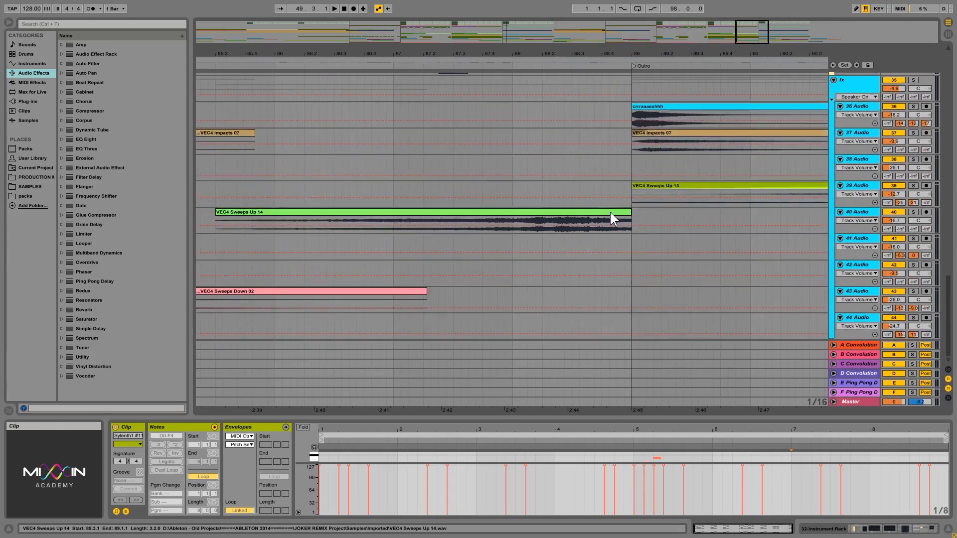
drag(610, 212, 582, 213)
- Play the transition into the Outro from 87.2.4 and stop playback after it
click(449, 184)
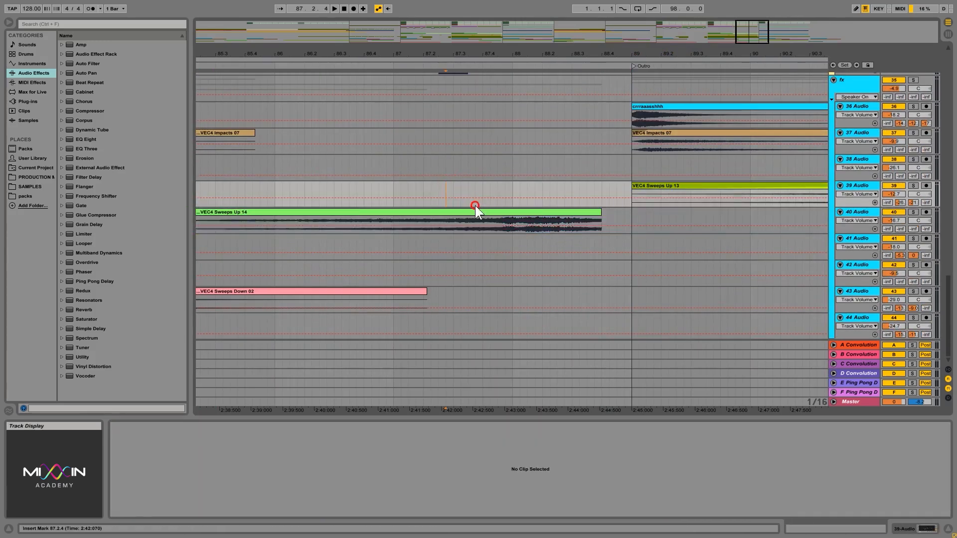
key(space)
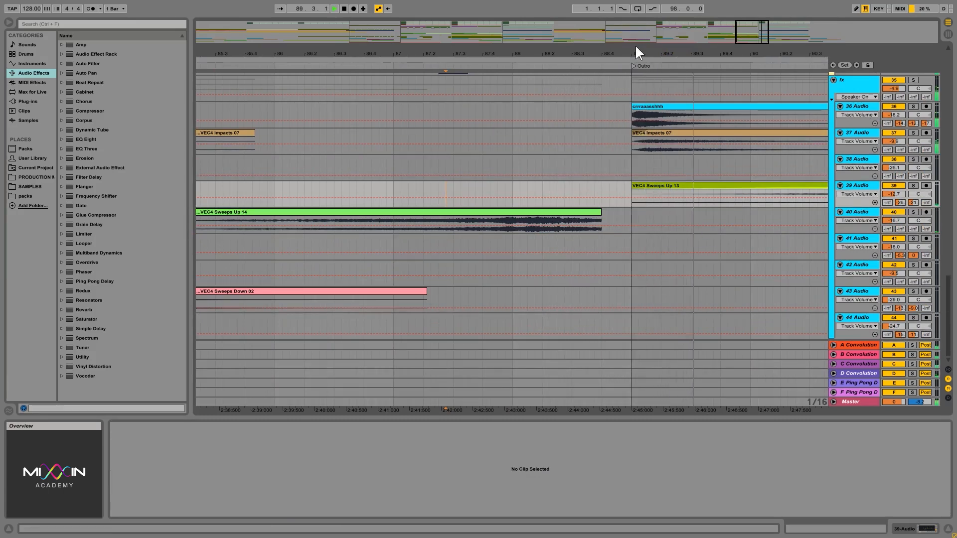
drag(636, 52, 679, 50)
key(space)
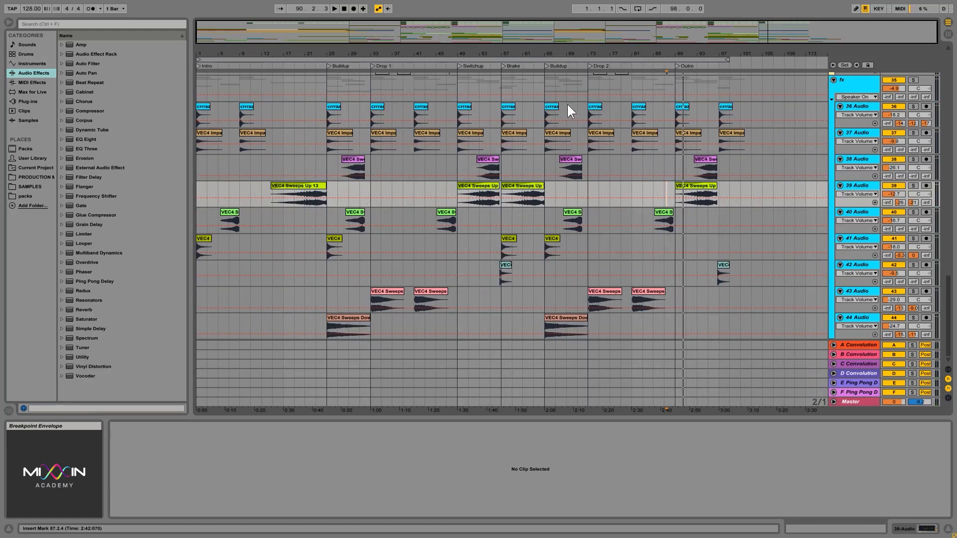
- Select 61.1.1 to 65.1.1 of the riser on track 39, and the fx clips on tracks 36 to 44 from 65.1.1 to 73.1.1
drag(547, 25, 545, 58)
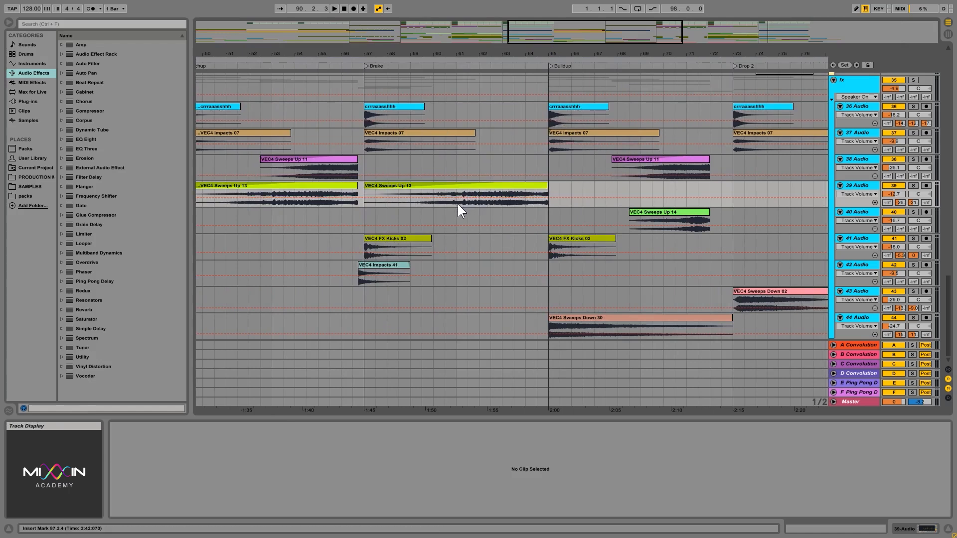
drag(458, 205, 547, 196)
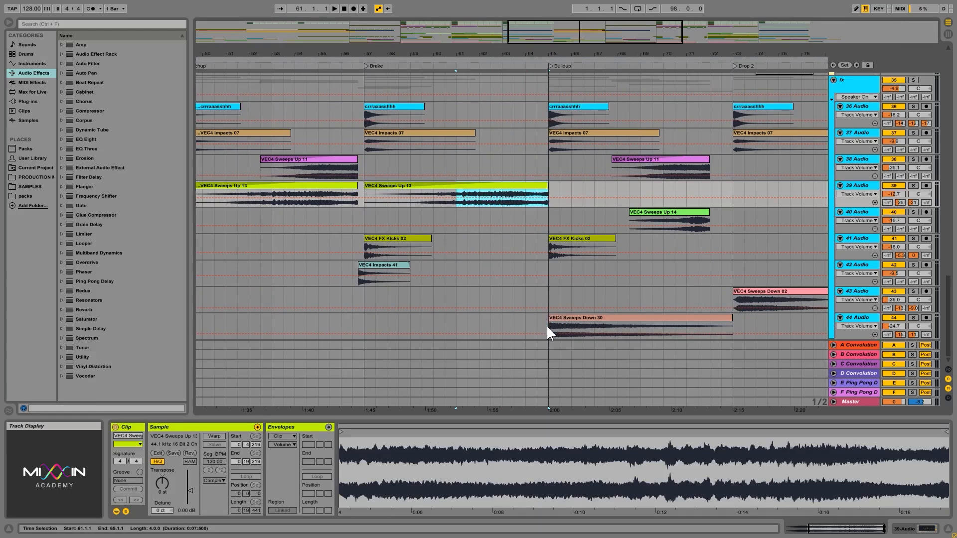
drag(549, 325, 660, 109)
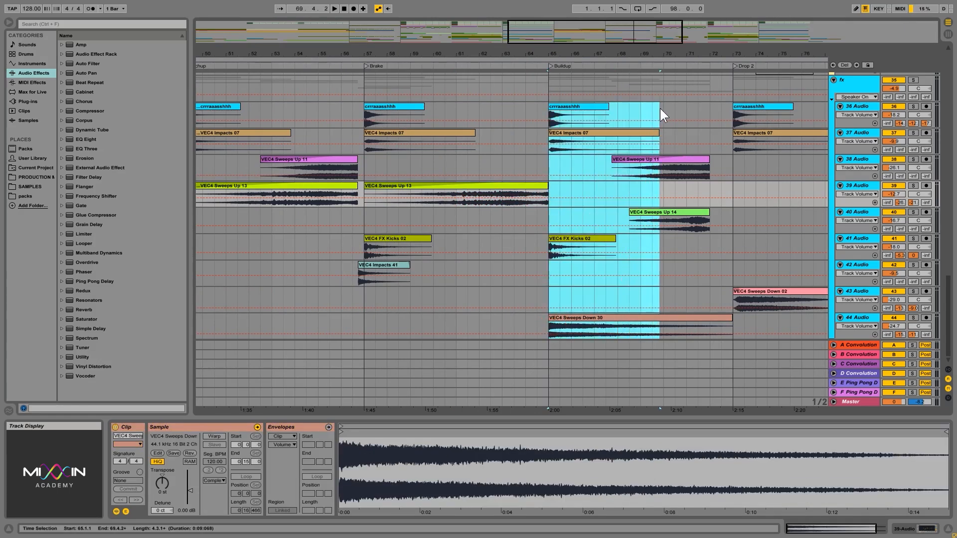
drag(547, 112, 732, 327)
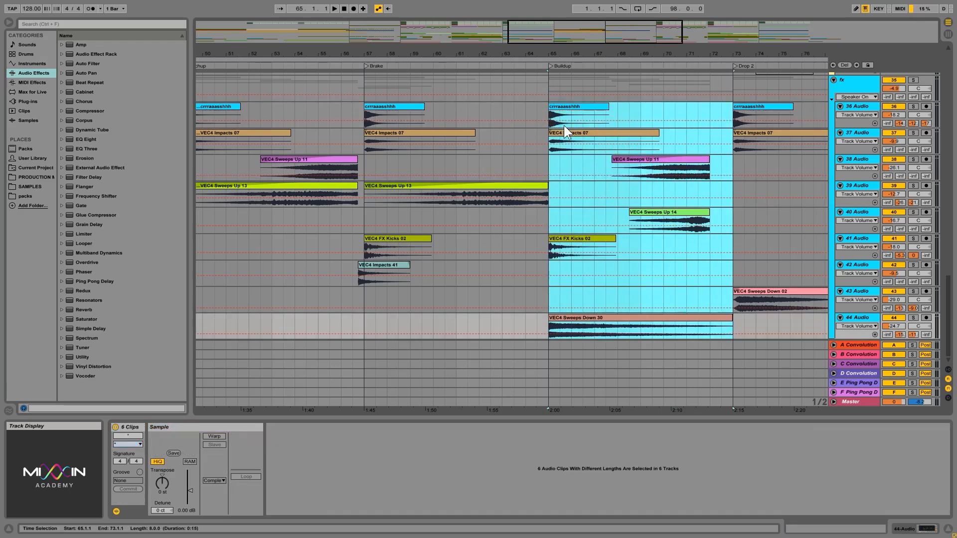
click(549, 114)
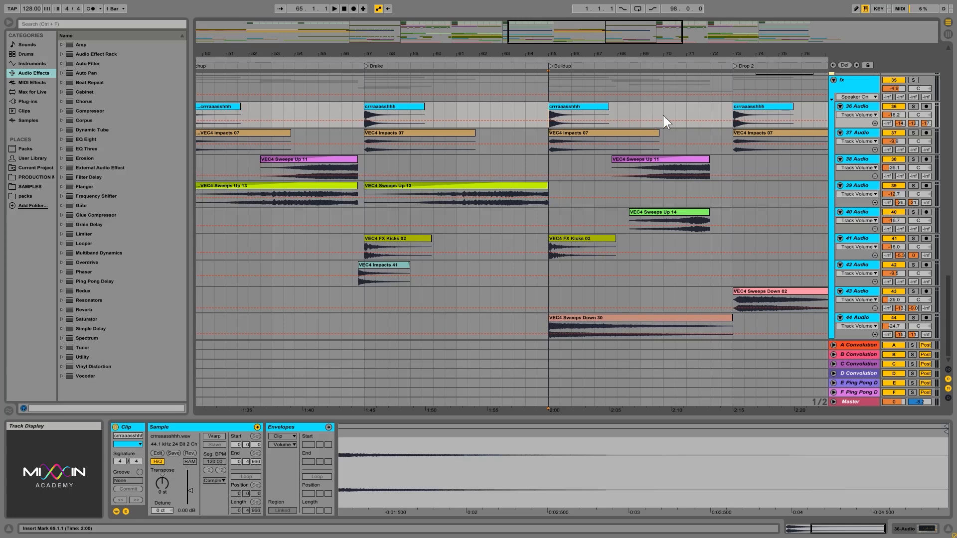
- Examine the Brake riser on track 39 at 63.1.1, and select the VEC4 Sweeps Down 30 clip on track 44
click(833, 80)
drag(947, 308, 949, 272)
click(834, 326)
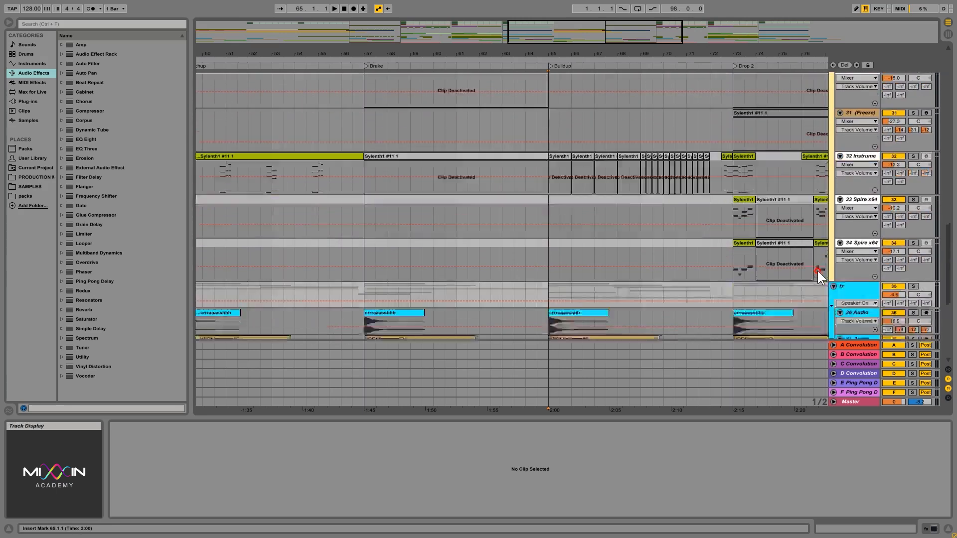
scroll(818, 271, down, 8)
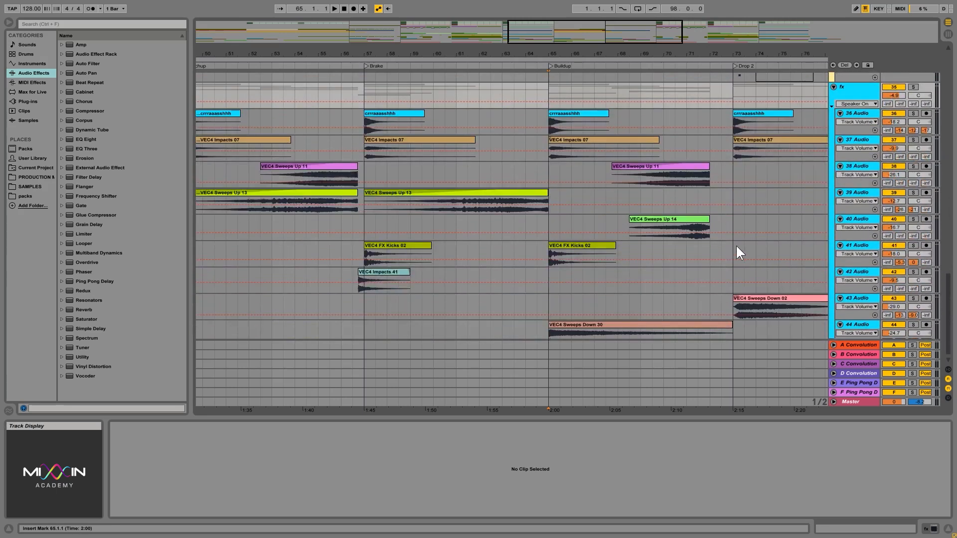
click(498, 211)
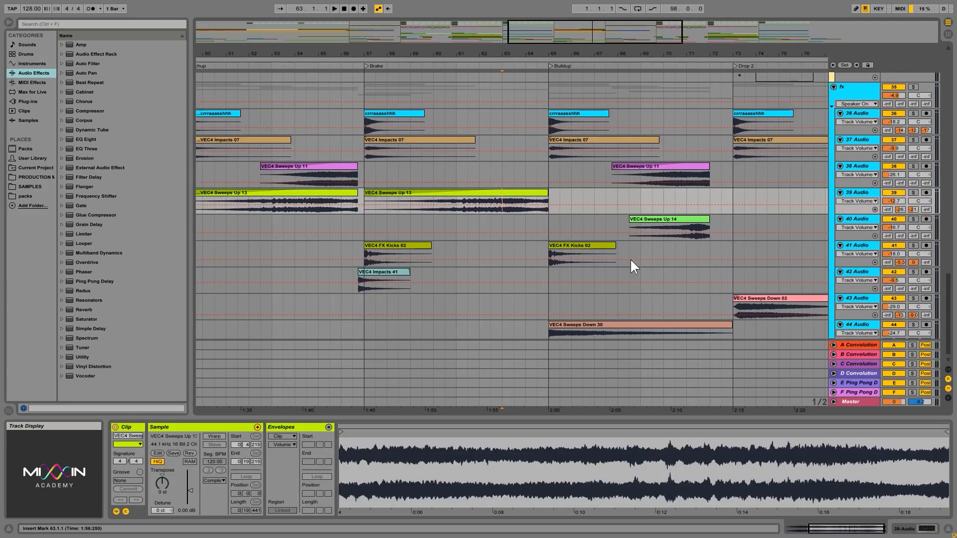
click(600, 325)
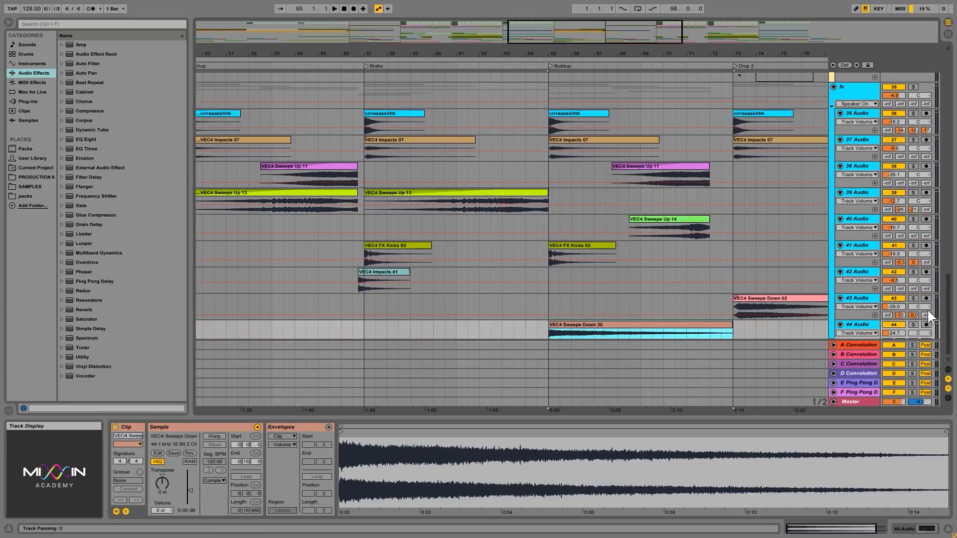
- Collapse the drop synths and fx groups, keeping the brake synths group collapsed
drag(949, 324, 950, 189)
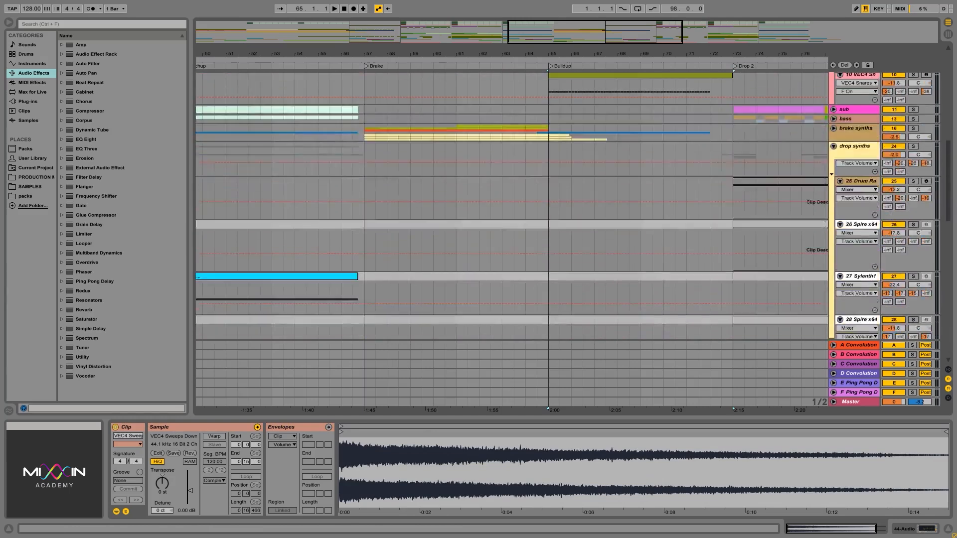
click(832, 146)
click(851, 133)
click(834, 164)
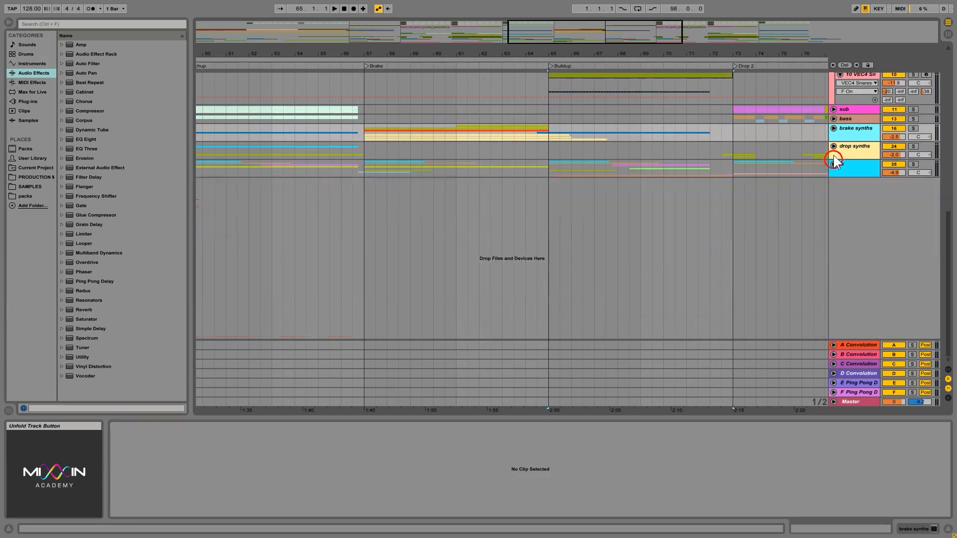
click(833, 126)
click(834, 128)
- Select the arrangement loop range from 1.1.1 to 99.1.1 and collapse the drums group
drag(947, 220, 950, 58)
click(588, 59)
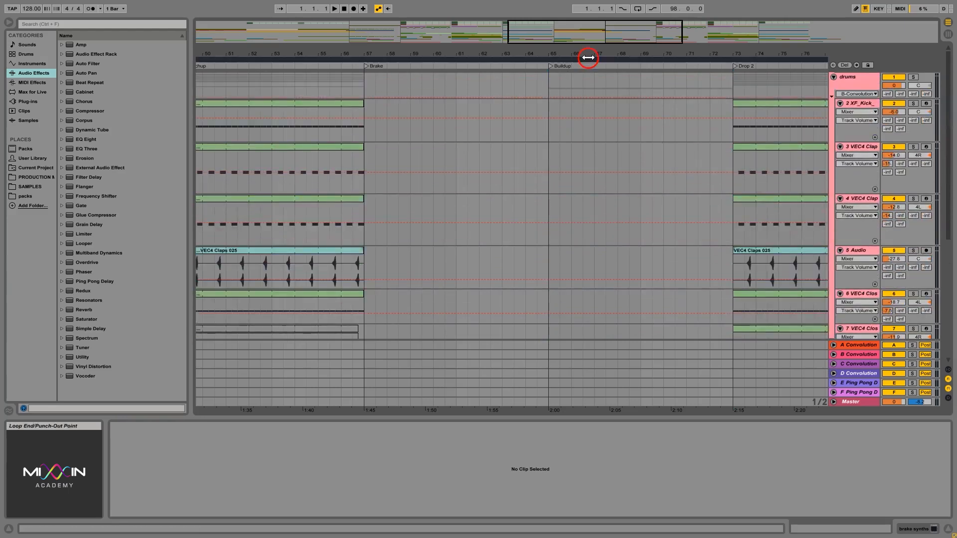
drag(589, 56, 555, 51)
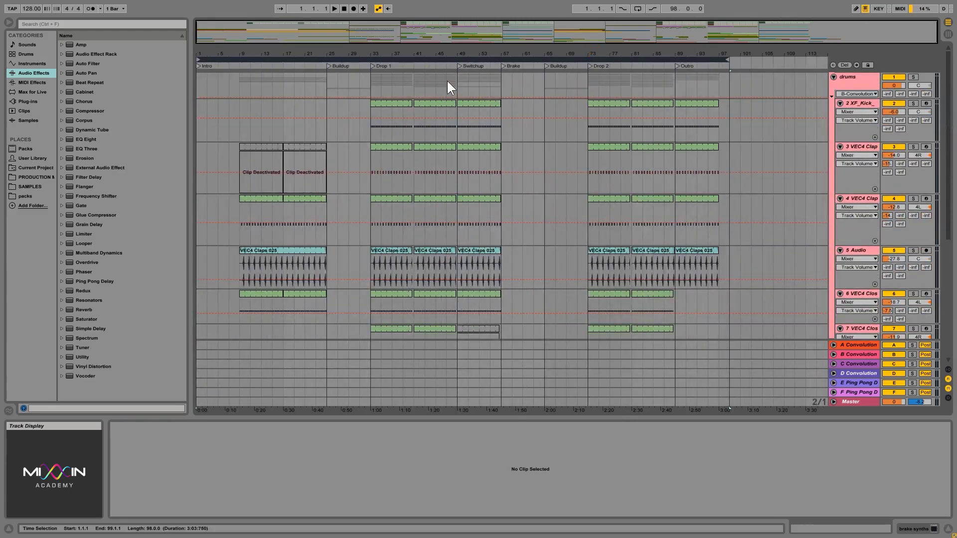
click(834, 77)
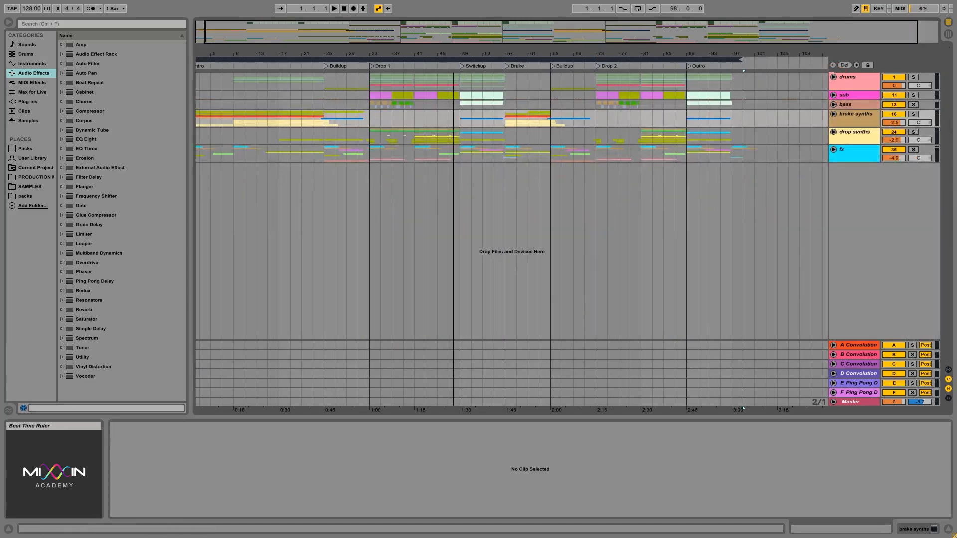
- Mark the short gap before the Switchup on drums and sub, then play from 47.1.1 into the Switchup and stop
drag(456, 56, 480, 130)
click(460, 119)
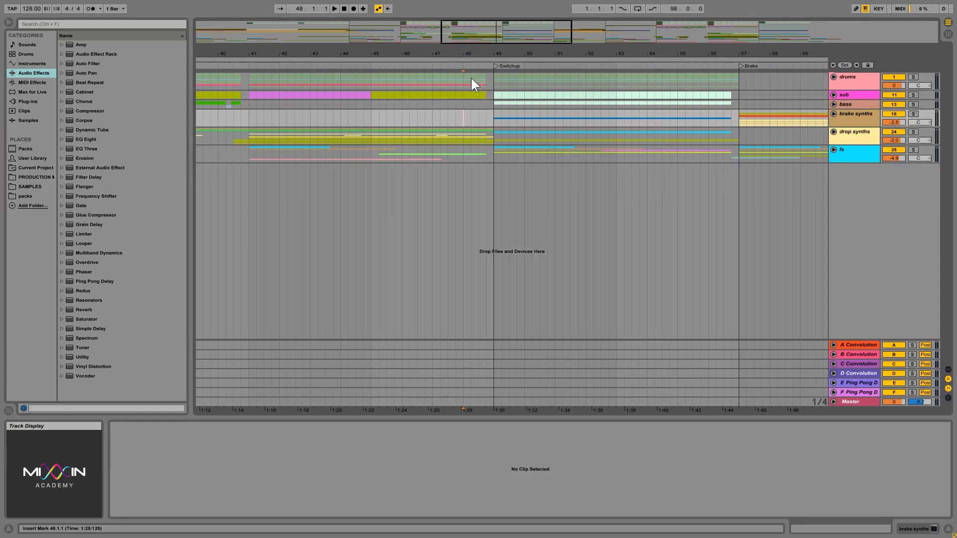
drag(485, 74, 496, 97)
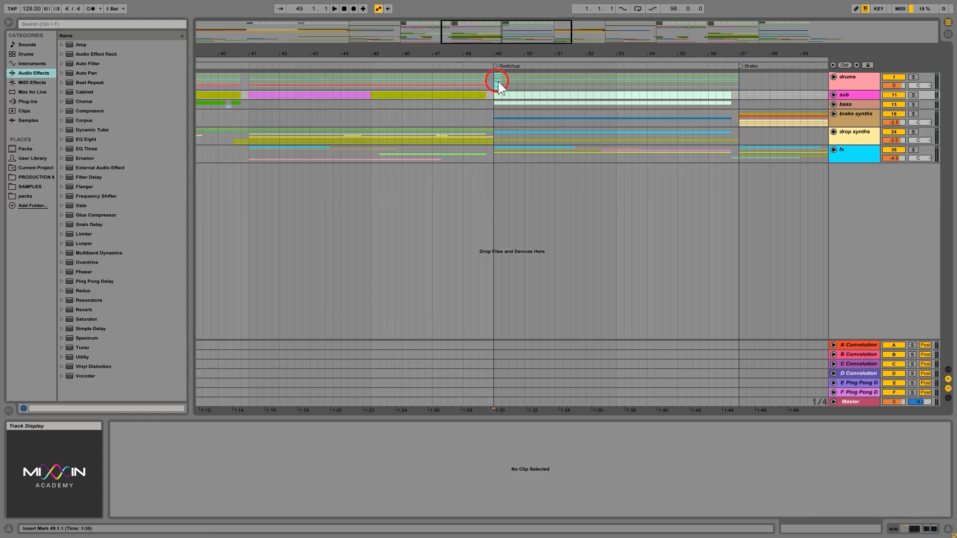
click(432, 79)
key(space)
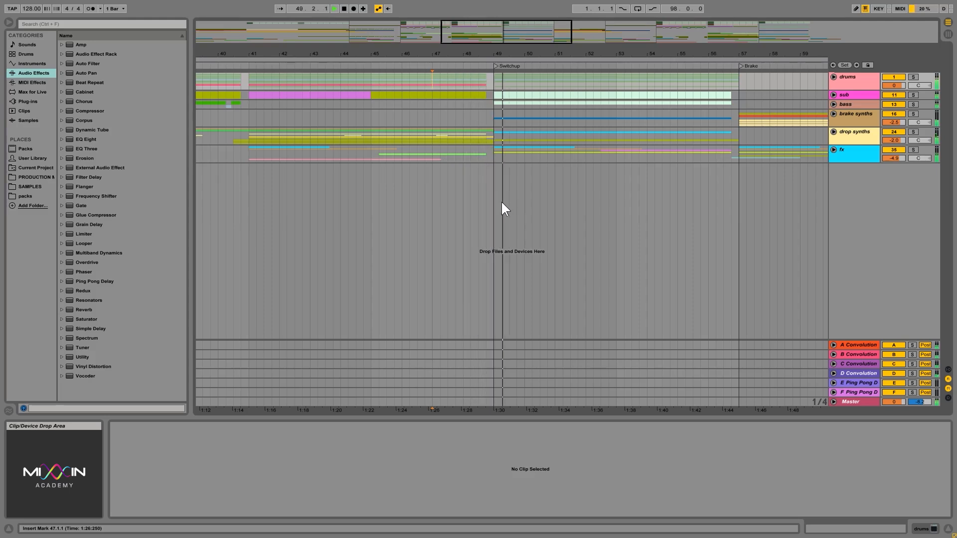
key(space)
- Select the bass group from 33.1.1 to 41.1.1, and the synth groups from 41.1.1 to 49.1.1 in Drop 1
drag(513, 54, 514, 46)
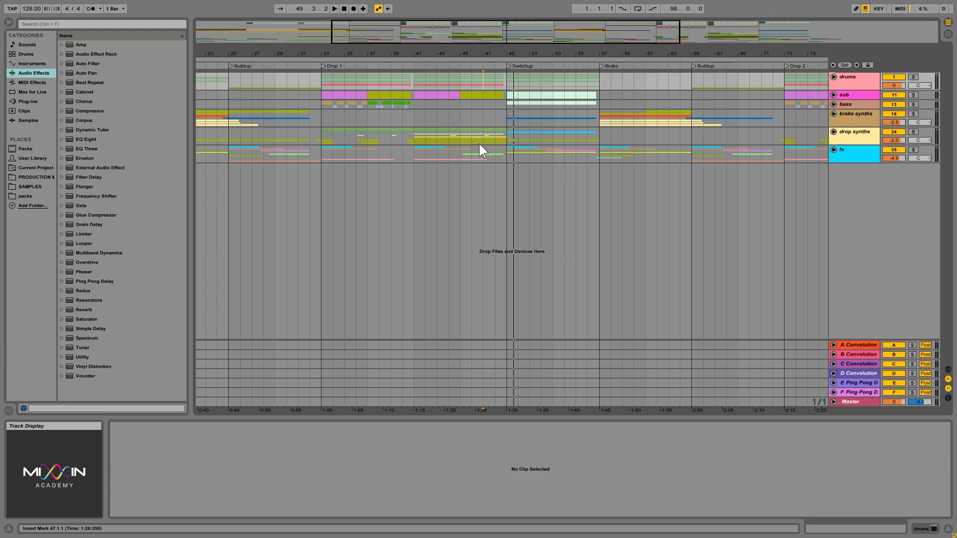
drag(413, 106, 324, 106)
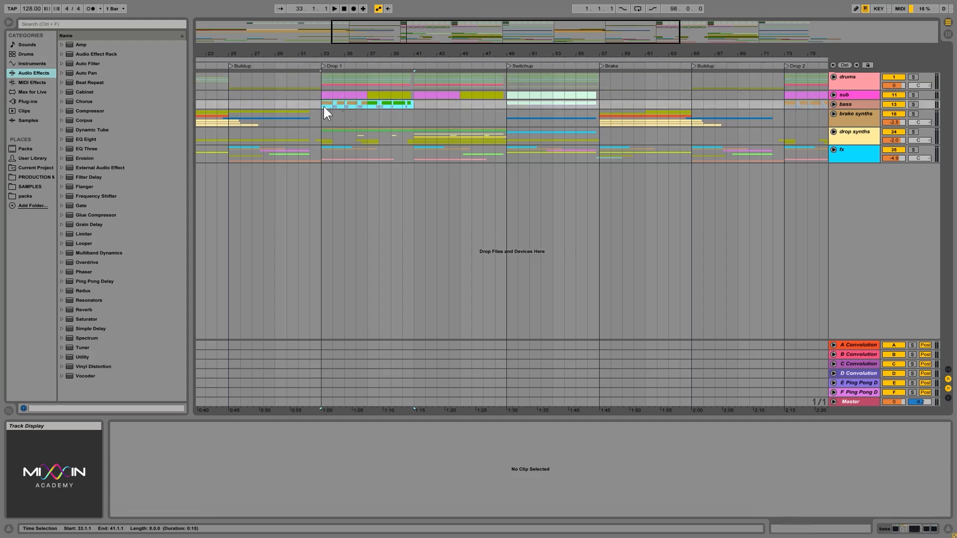
drag(412, 114, 506, 140)
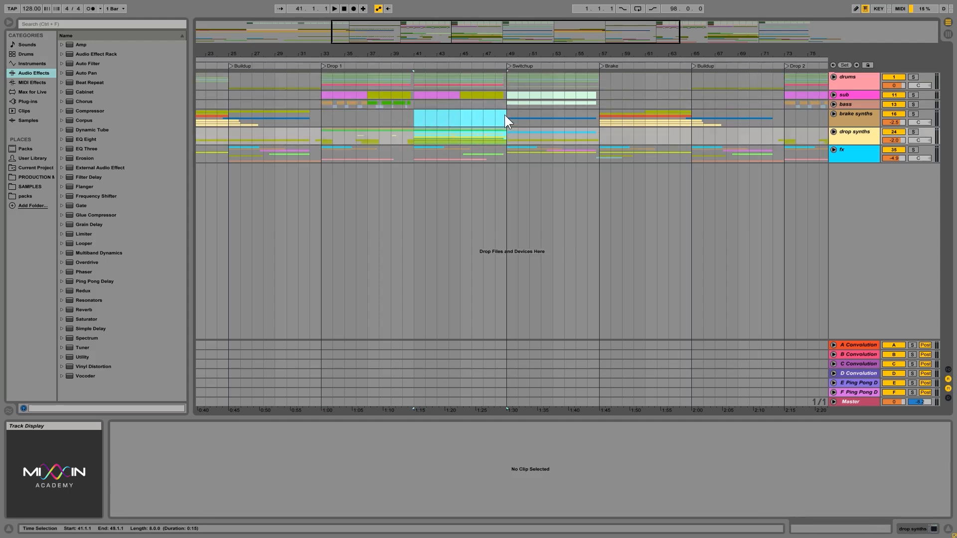
- Select the one-beat gap from 40.4.1 to 41.1.1 across the drums, sub and bass groups
drag(400, 60, 446, 107)
drag(448, 55, 485, 41)
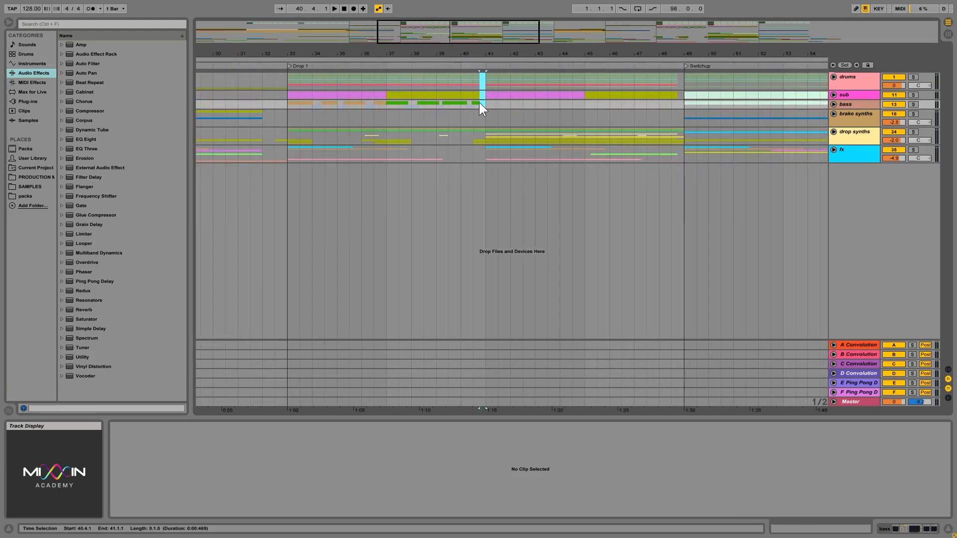
drag(480, 54, 479, 59)
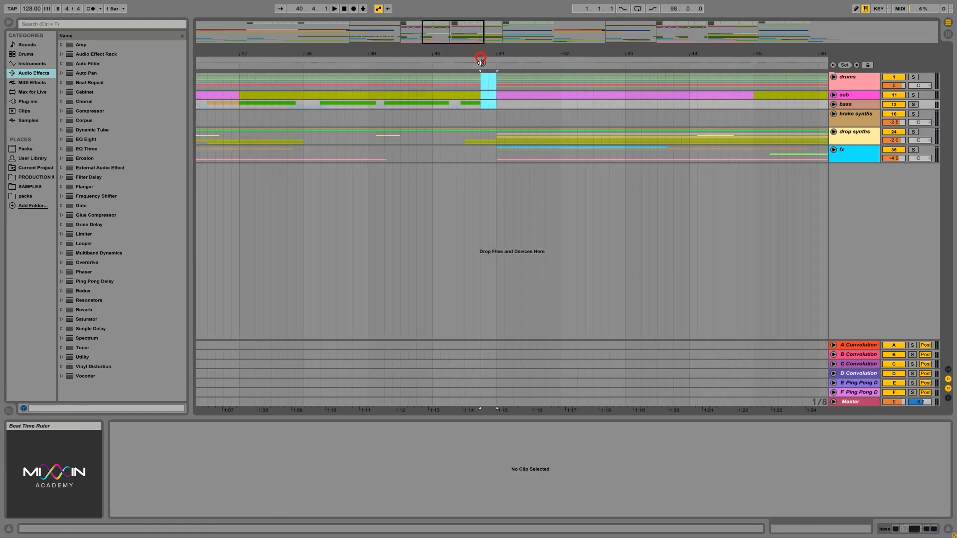
click(496, 106)
drag(496, 107, 482, 72)
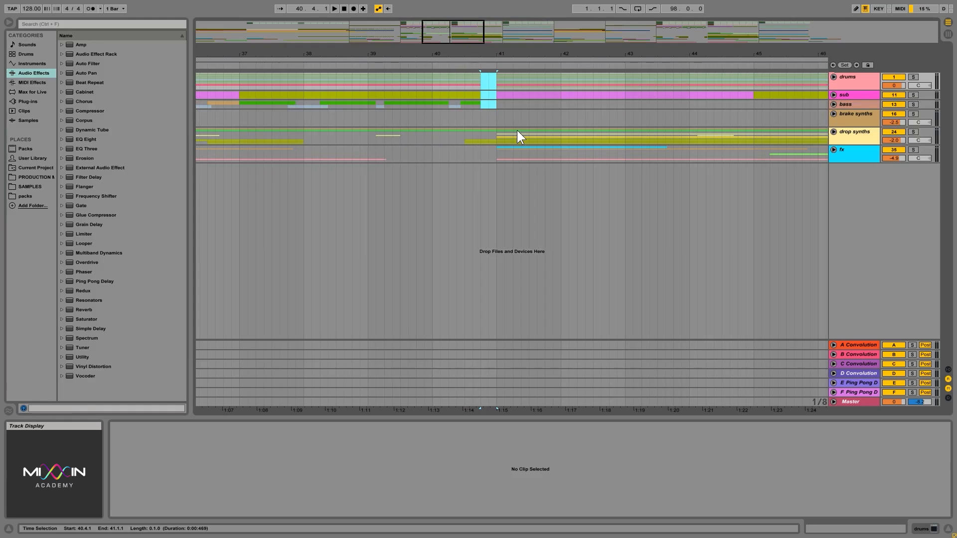
- Expand the fx group to view its clips, collapse it again, and place the insert marker at 40.1.1 on bass
drag(523, 55, 522, 46)
click(834, 149)
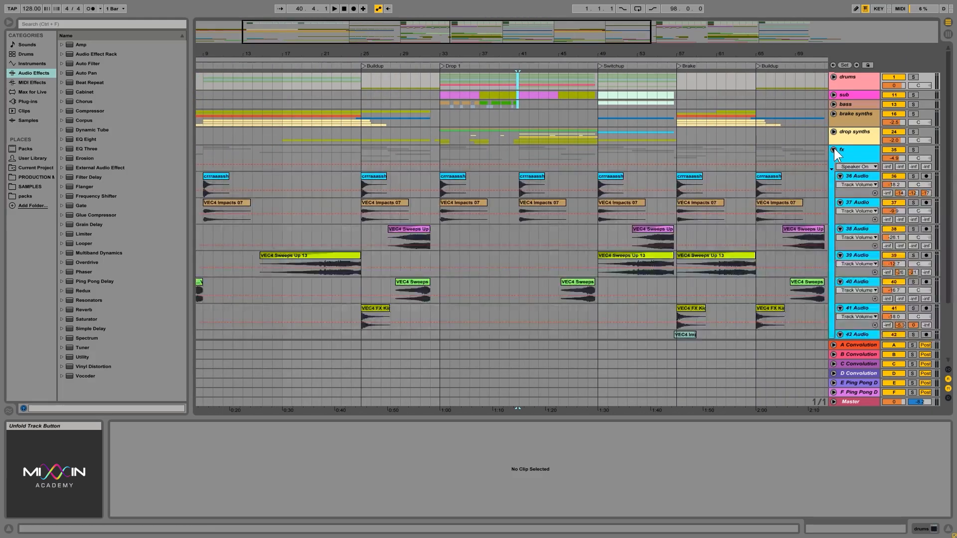
click(833, 149)
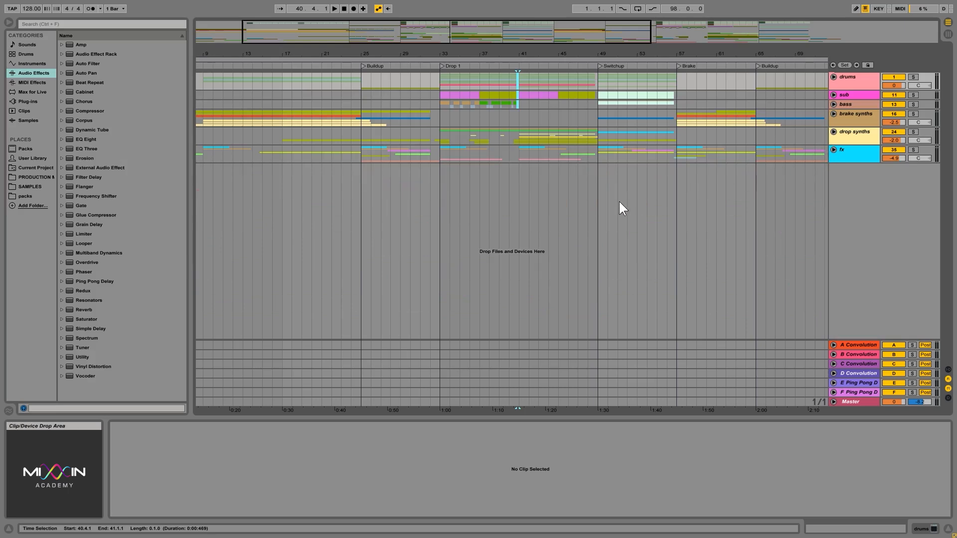
click(511, 102)
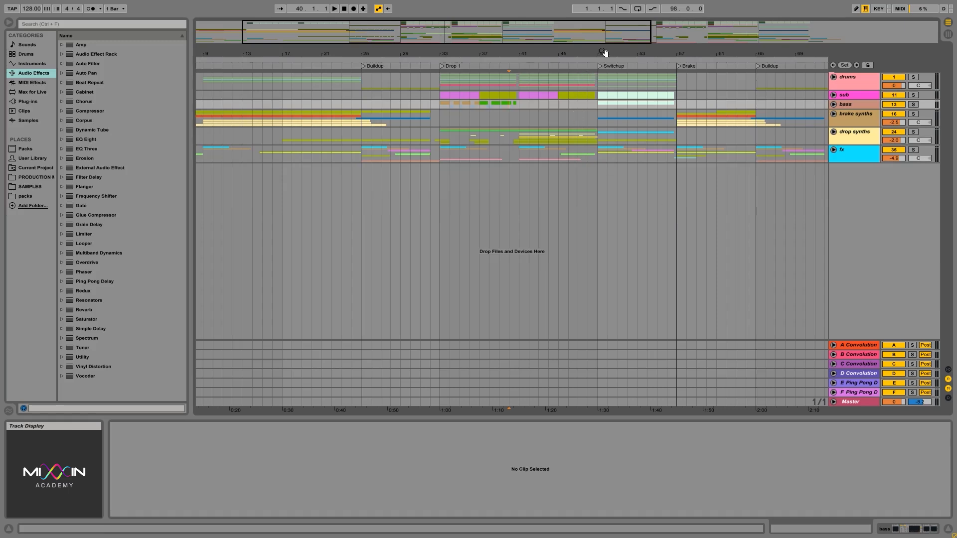
- Select the opening of the Switchup across the groups, and place the insert marker at 55.4.3 on drums before the Brake
drag(598, 53, 687, 116)
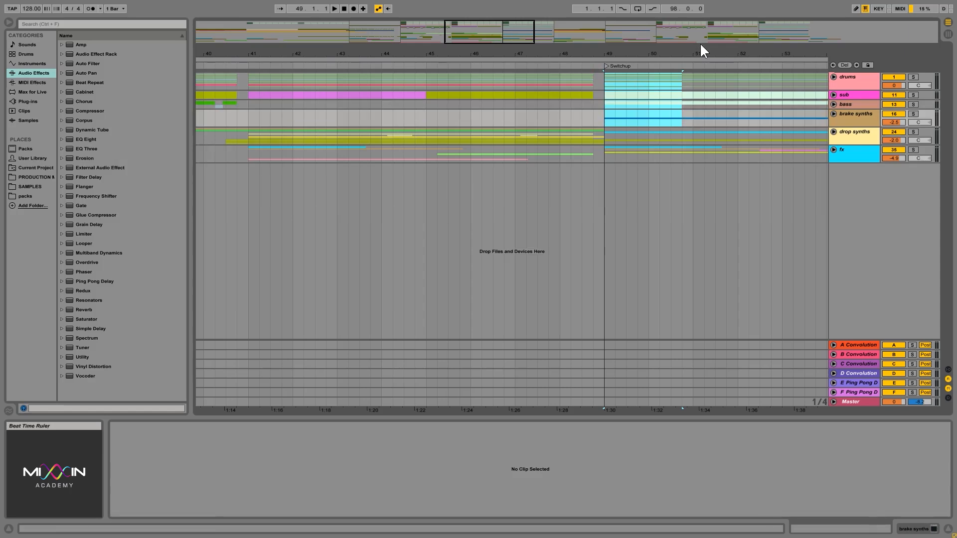
drag(696, 54, 619, 88)
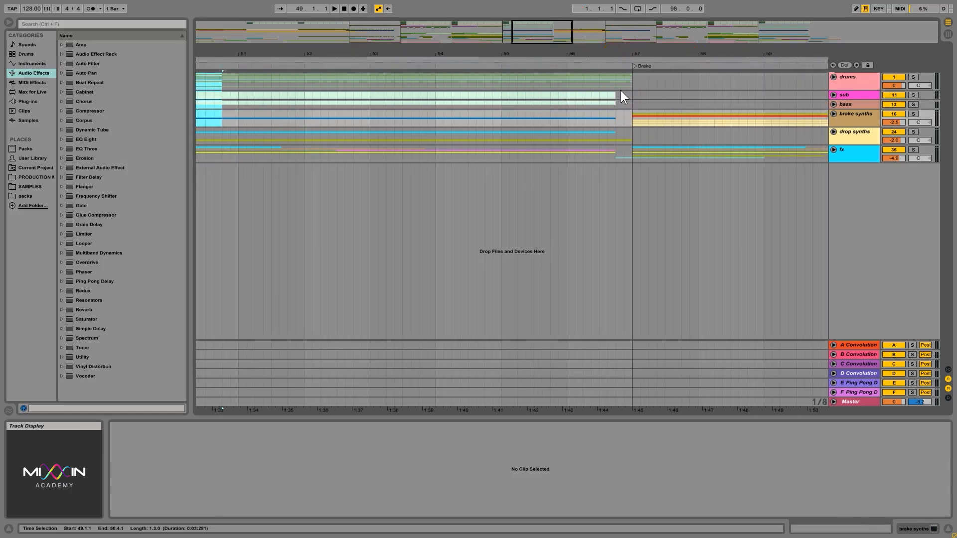
click(562, 77)
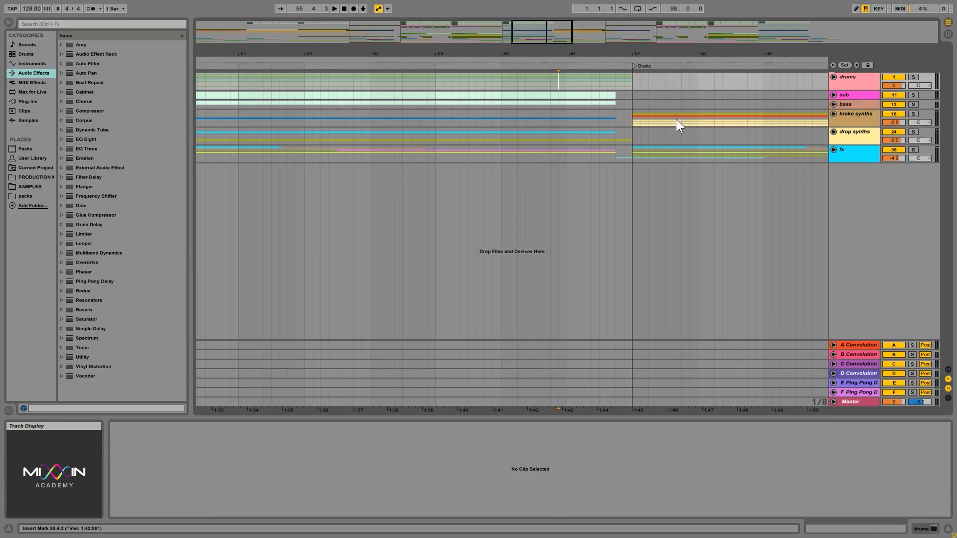
- Expand the sub and bass groups and extend their last Switchup clips to 57.1.1, closing the gap before the Brake
click(834, 95)
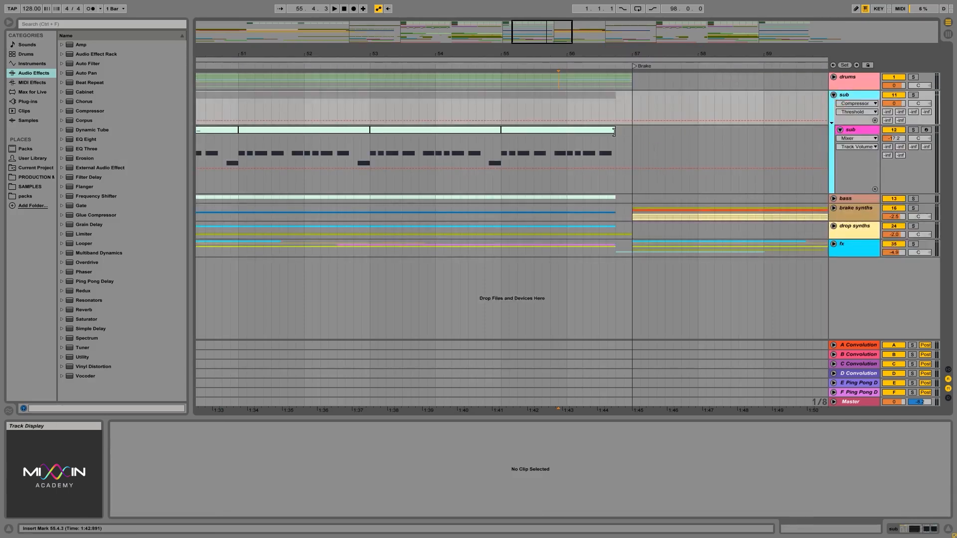
drag(616, 130, 629, 129)
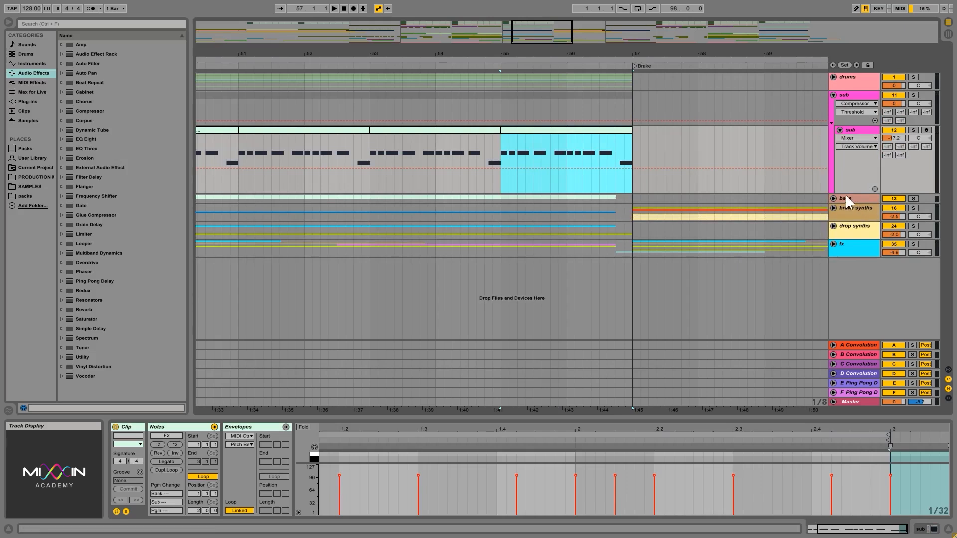
click(833, 198)
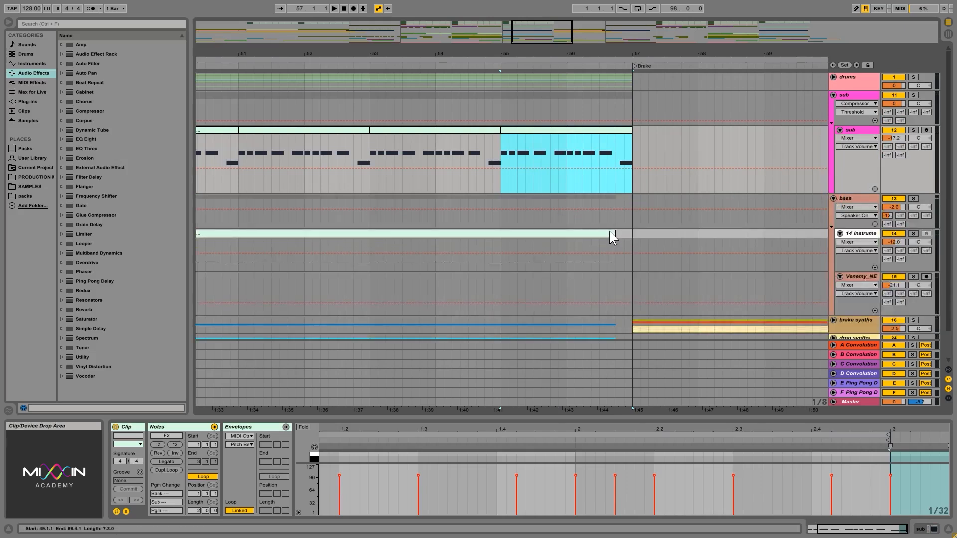
drag(614, 233, 632, 231)
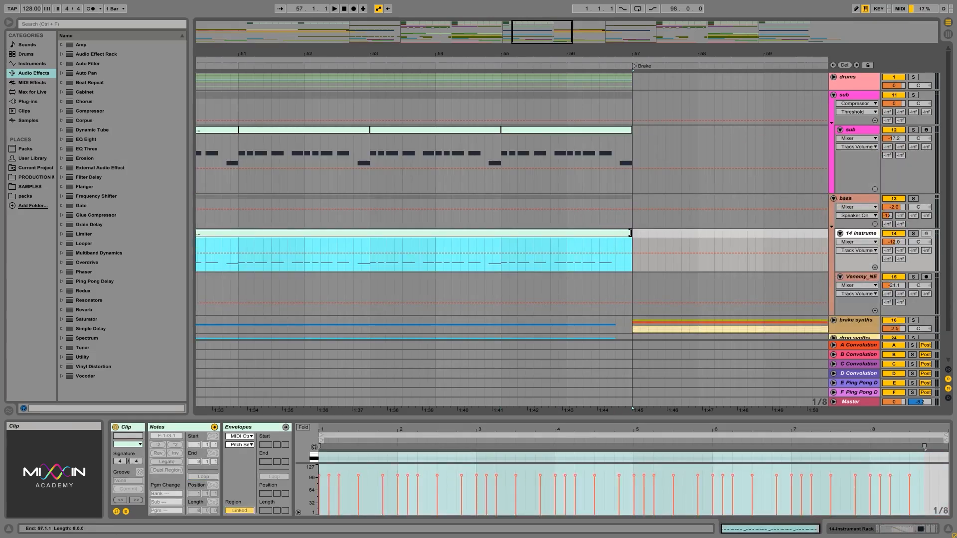
- Select 53.1.1 to 55.1.1 on the bass group's 14 Instrument track and duplicate it over 55.1.1 to 57.1.1
click(501, 268)
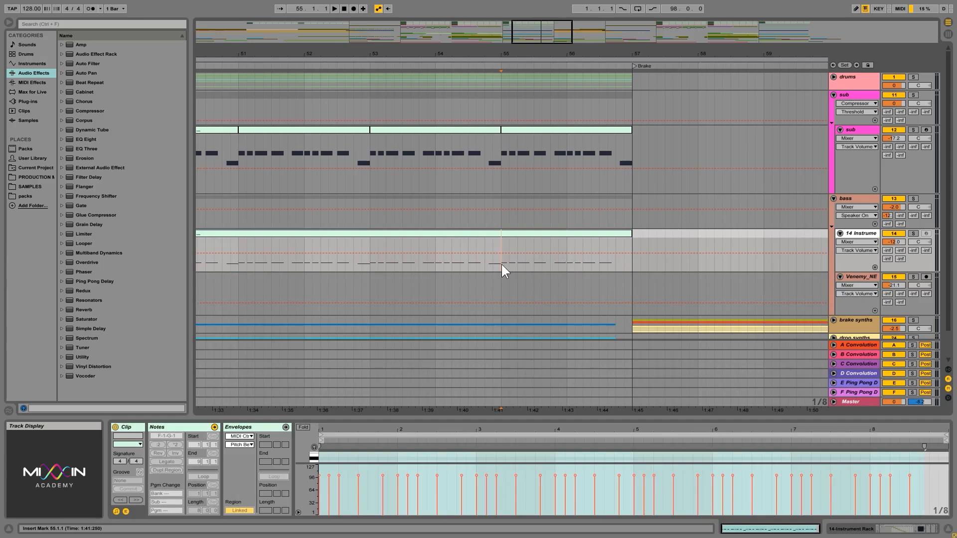
drag(501, 265, 372, 264)
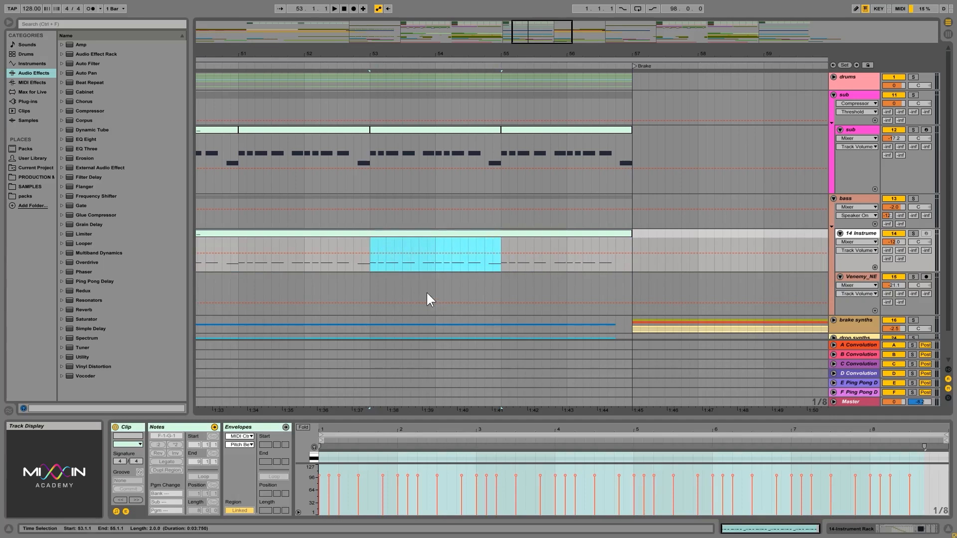
key(ctrl+d)
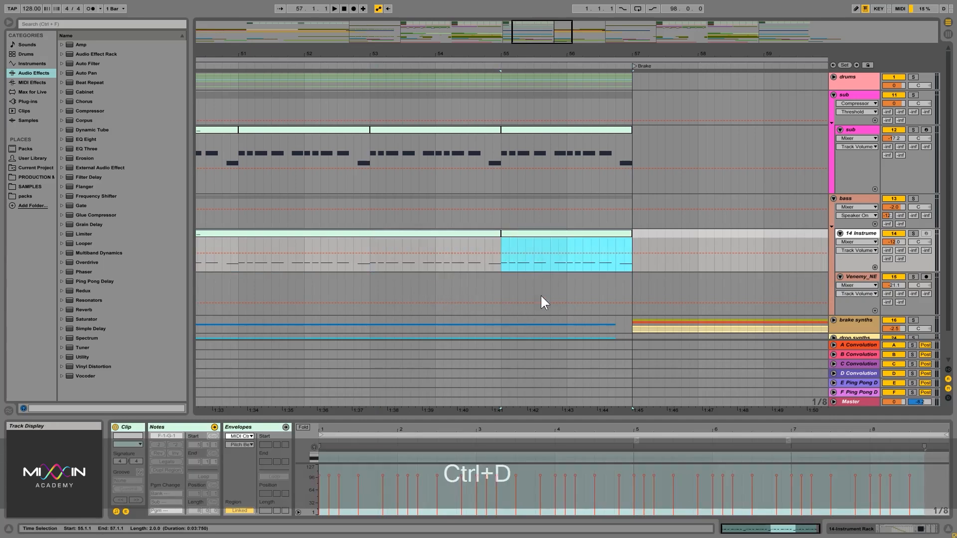
- Play the gapless version from 53.1.1 into the Brake and stop
scroll(516, 275, down, 2)
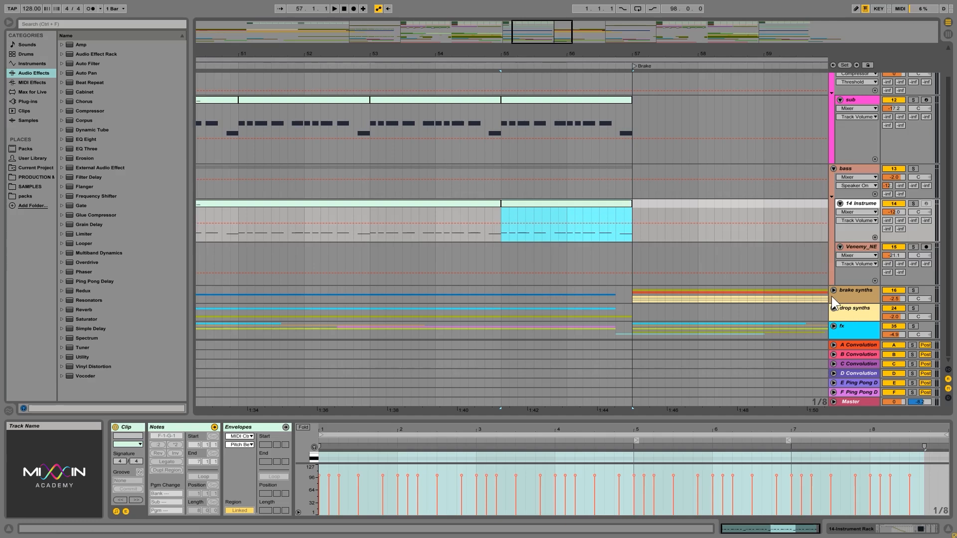
click(834, 292)
click(835, 291)
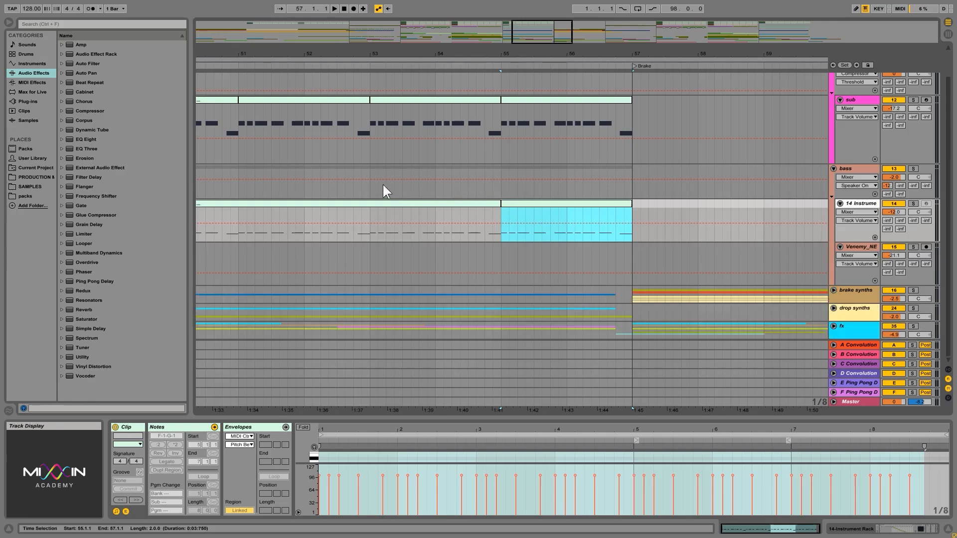
click(367, 168)
key(space)
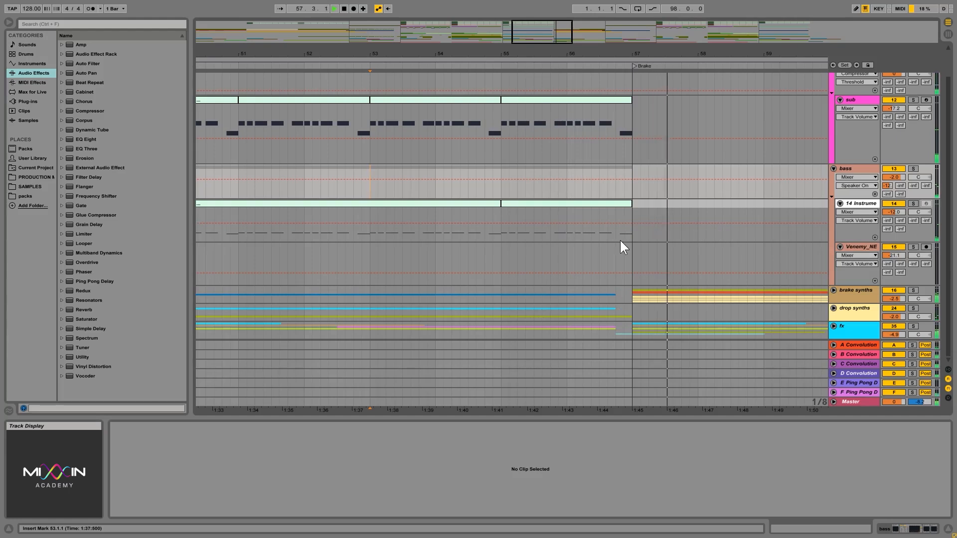
key(space)
- Select 56.4.1 to 57.1.1 across sub and bass, and undo the bass duplication and both clip extensions
drag(635, 237, 617, 136)
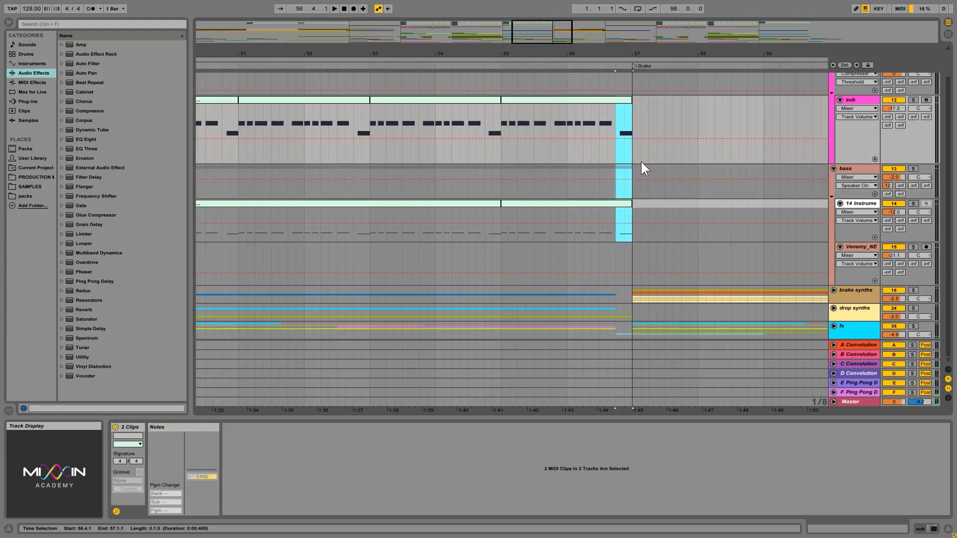
key(ctrl+z)
key(ctrl+z)
key(ctrl+z)
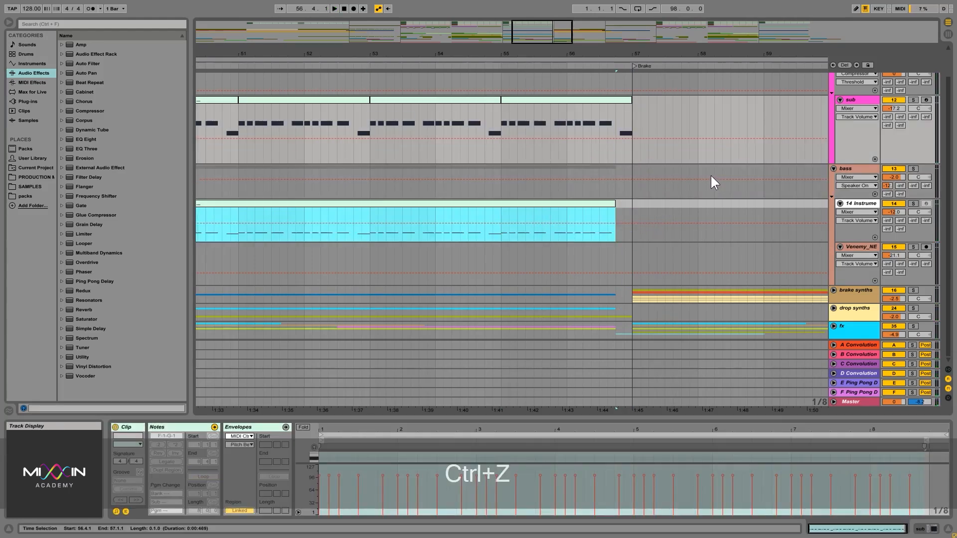
- Play the version with the one-beat gap from 54.3.3 on drums into the Brake and stop
scroll(698, 176, up, 2)
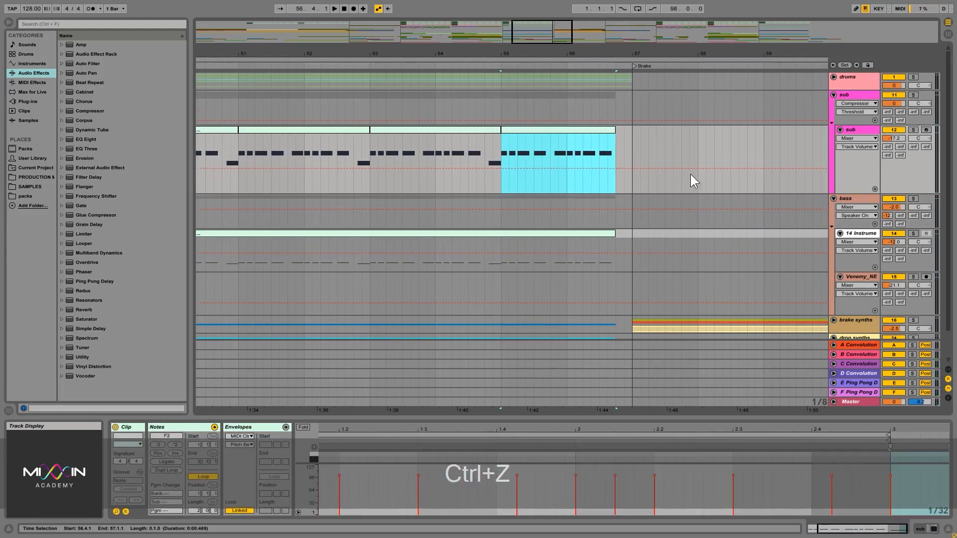
click(477, 82)
key(space)
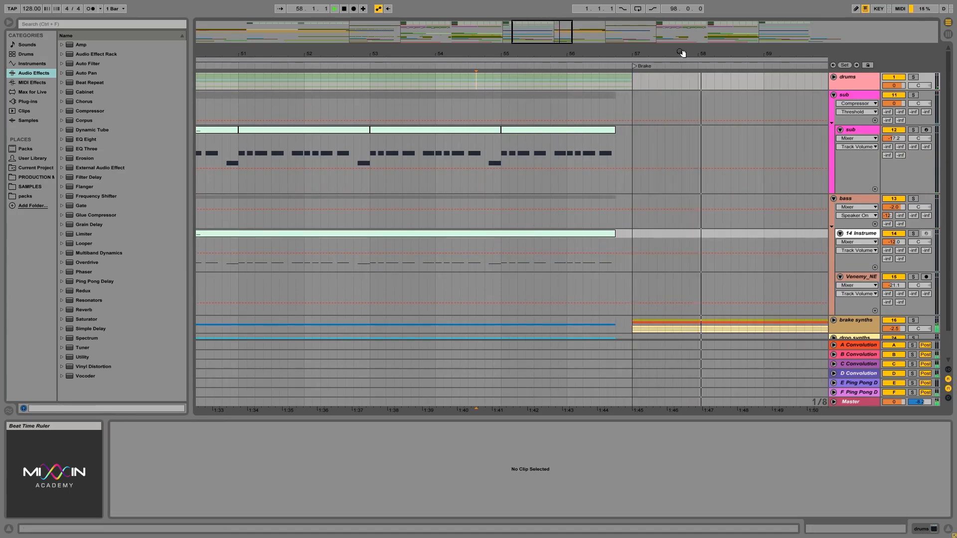
drag(684, 53, 675, 40)
scroll(678, 236, down, 2)
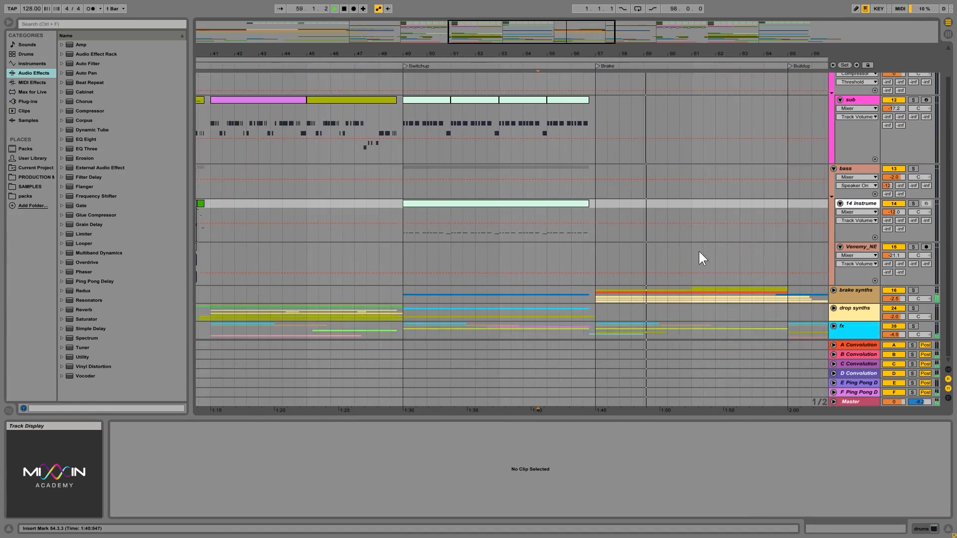
key(space)
- Expand the fx group, make the 41 Audio track taller, and select its VEC4 FX Kicks 02 clip at the Brake
click(834, 327)
scroll(678, 244, down, 3)
scroll(677, 246, down, 3)
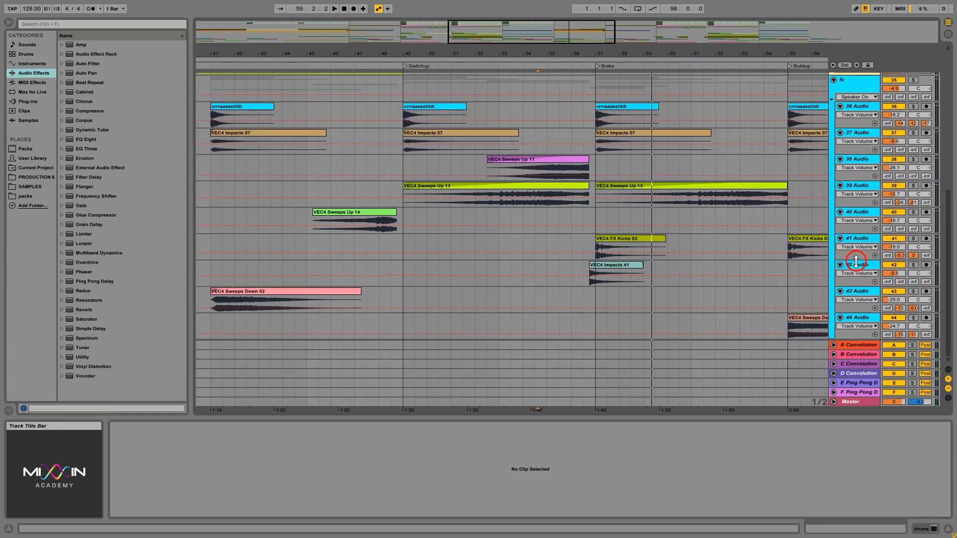
drag(856, 259, 857, 269)
click(638, 241)
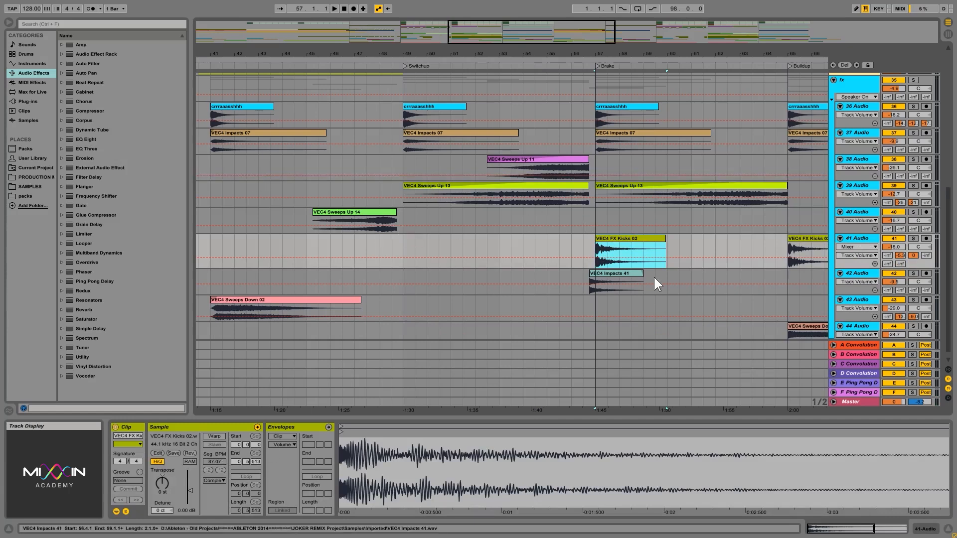
- Solo the 41 Audio track and play its FX kick from 57.1.1, then stop
click(869, 241)
click(912, 239)
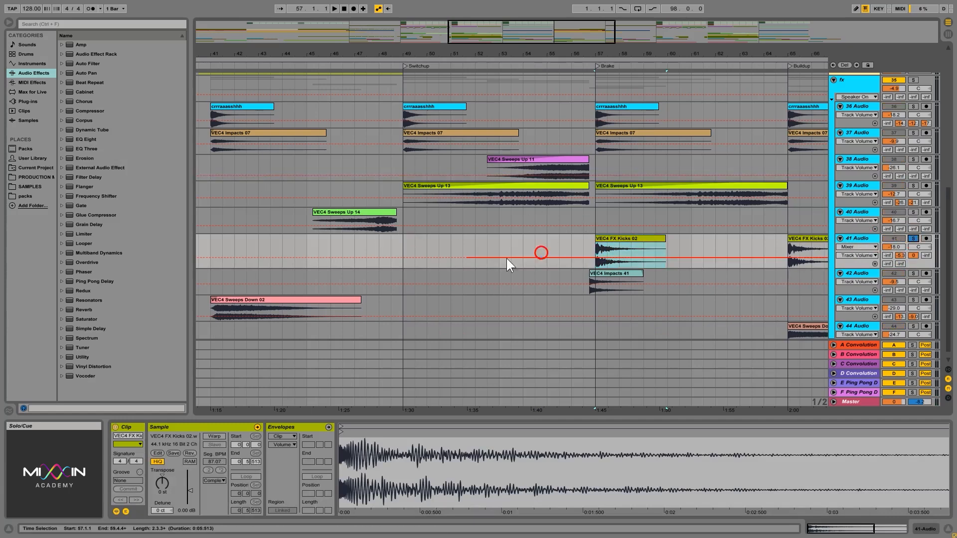
click(594, 246)
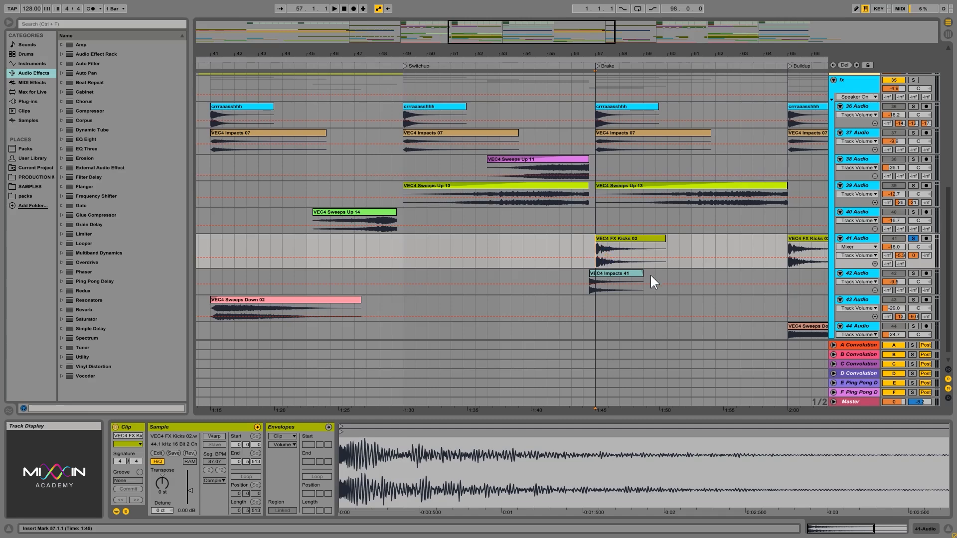
key(space)
key(space)
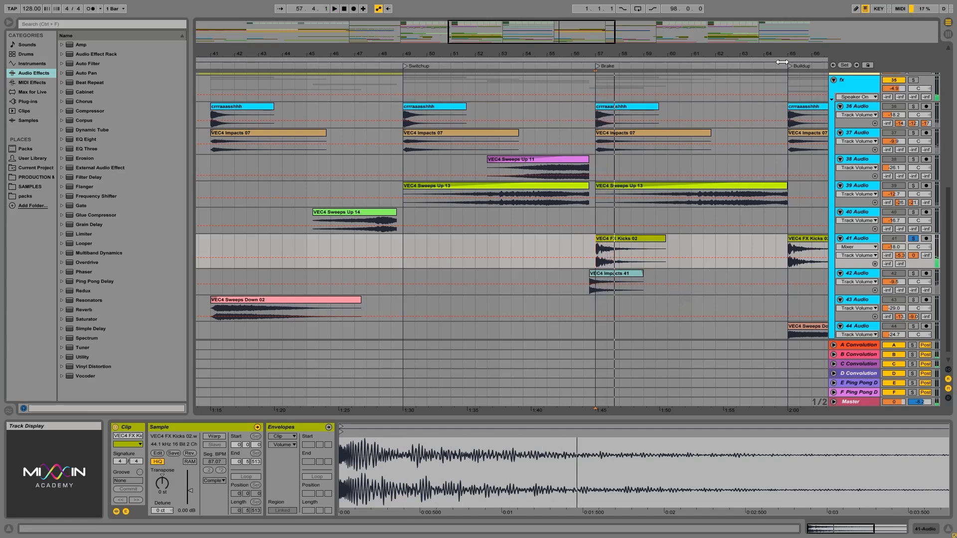
- Select the VEC4 FX Kicks 02 clip at the start of the first Buildup, 25.1.1, on 41 Audio
drag(780, 54, 777, 49)
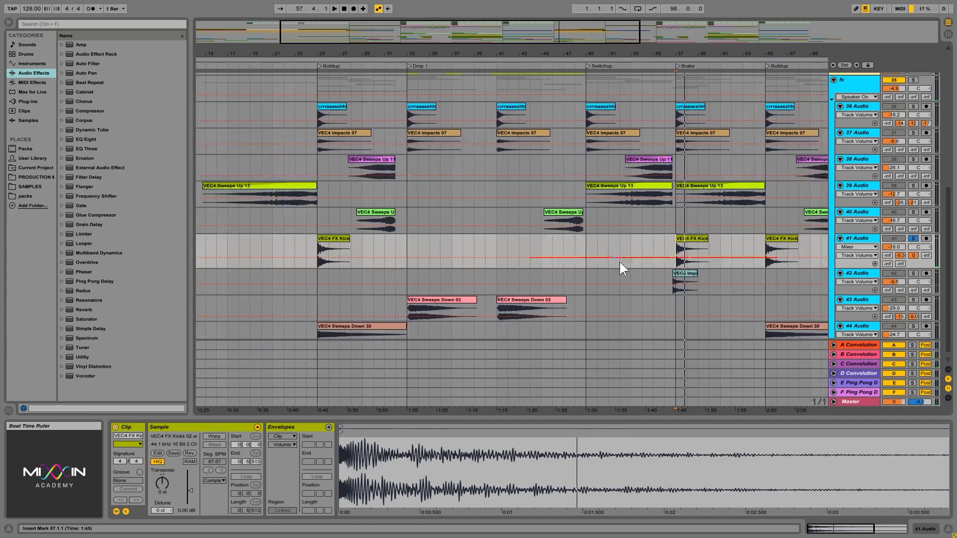
click(338, 238)
drag(714, 48, 713, 51)
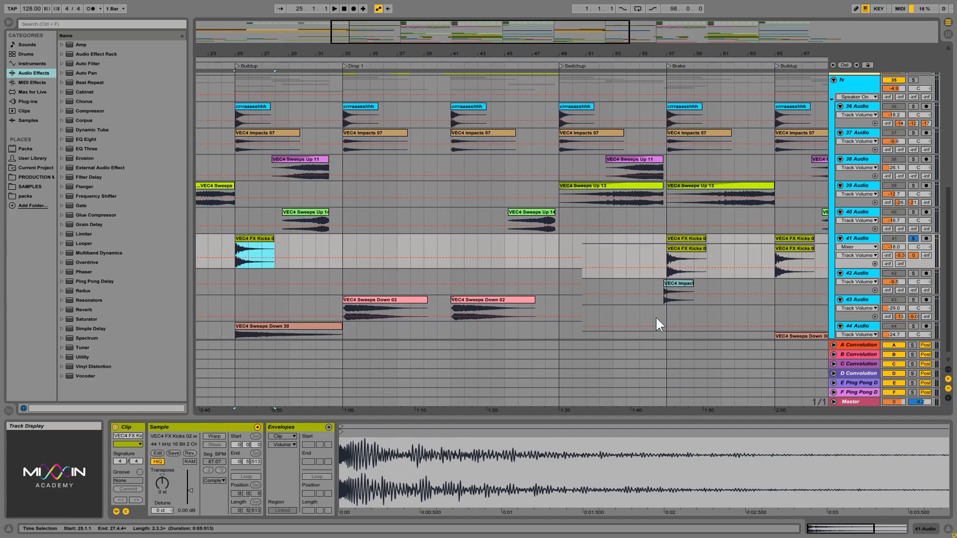
- Select the drums across the Switchup and across Drop 1, then place the insert marker on drums at 57.1.1
scroll(656, 319, up, 10)
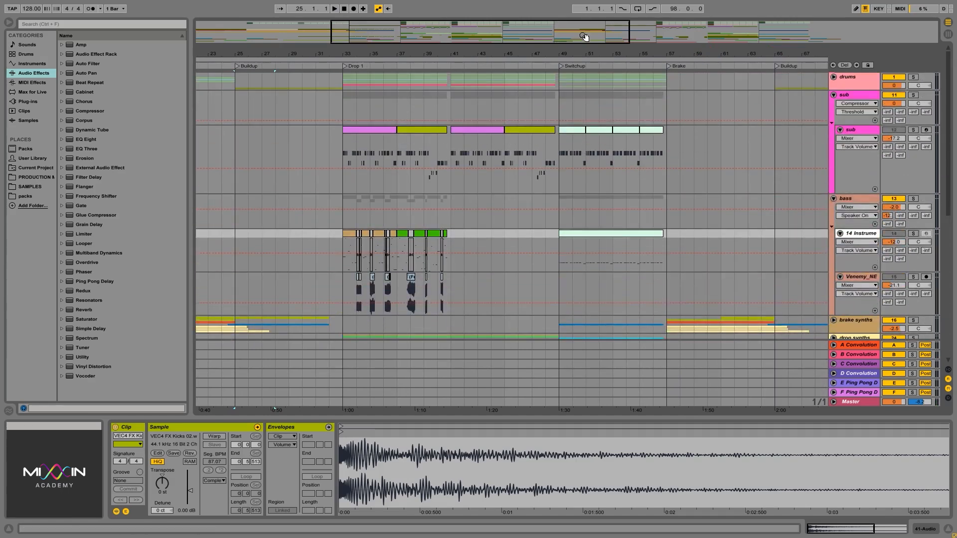
drag(561, 78, 665, 82)
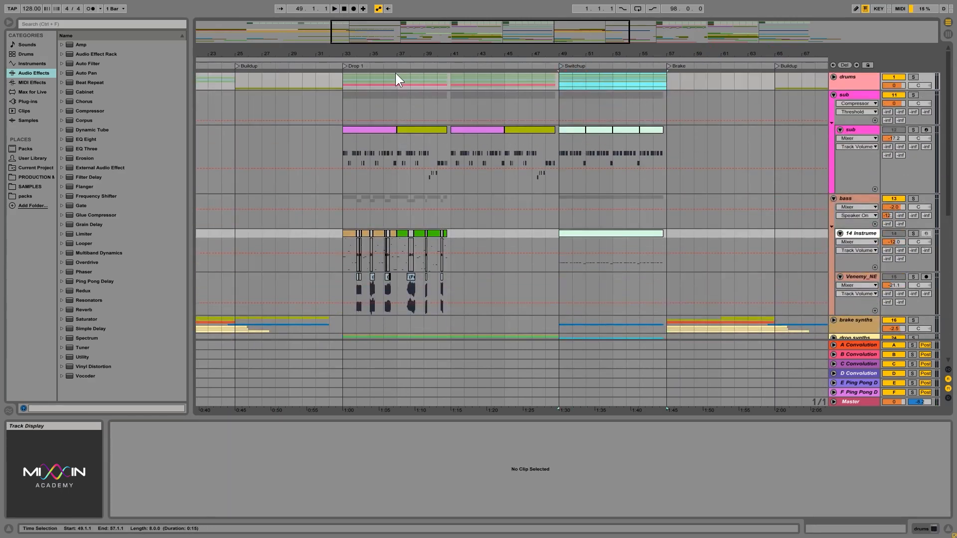
drag(345, 82, 546, 85)
click(666, 76)
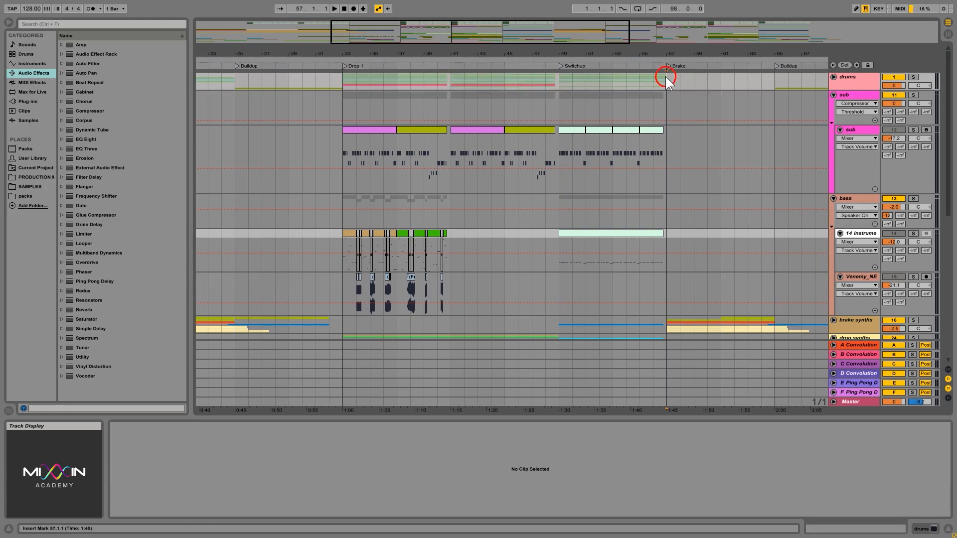
- Select the VEC4 FX Kicks 02 clips at the Brake and second Buildup, and compare them with the drums above
scroll(714, 151, down, 10)
scroll(714, 153, down, 3)
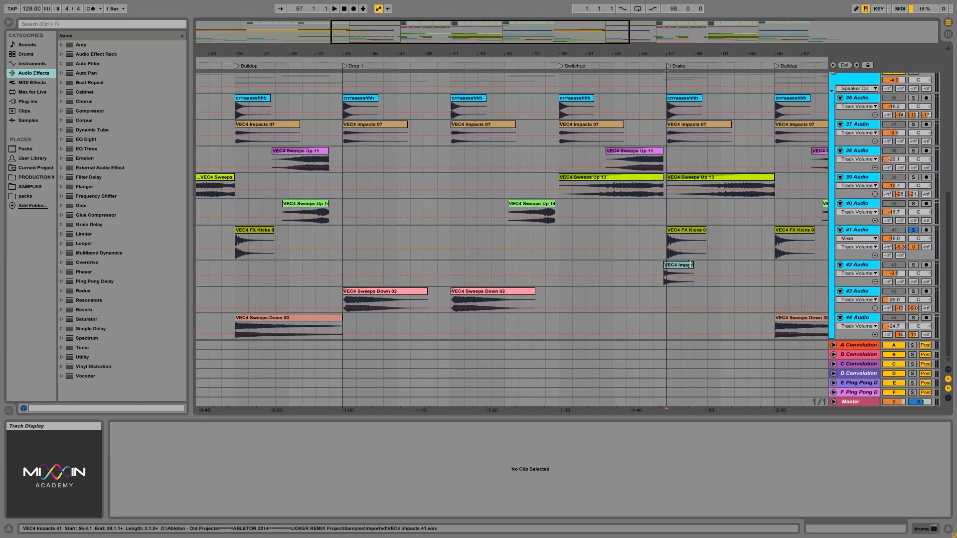
click(673, 230)
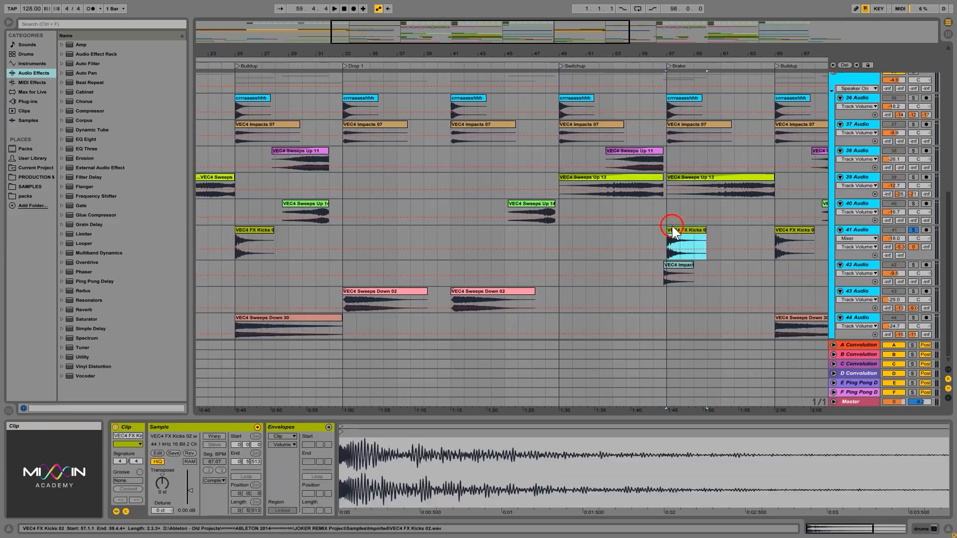
click(789, 232)
scroll(812, 175, up, 15)
scroll(808, 173, up, 6)
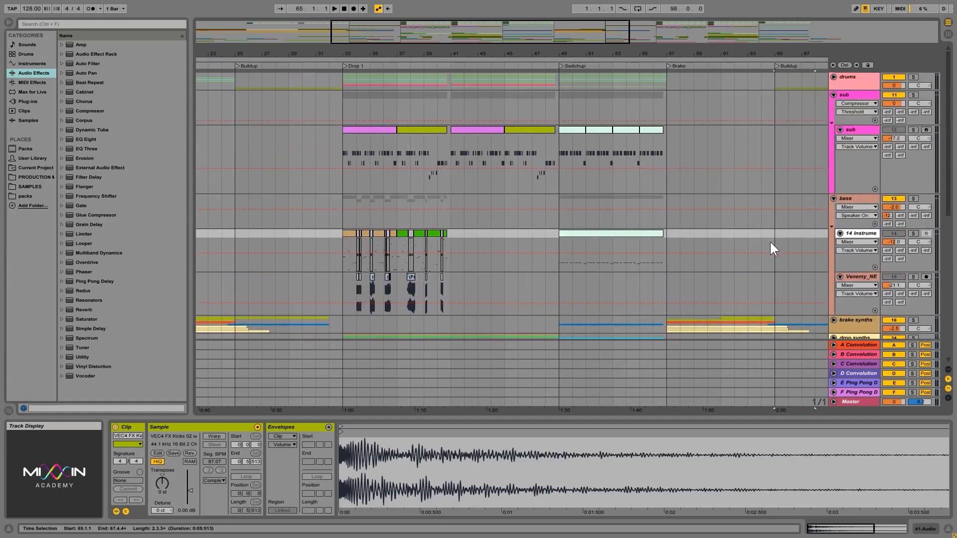
- Select the VEC4 FX Kicks 02 clips at the Intro and first Buildup, then show the whole arrangement from the drums down
scroll(770, 241, down, 20)
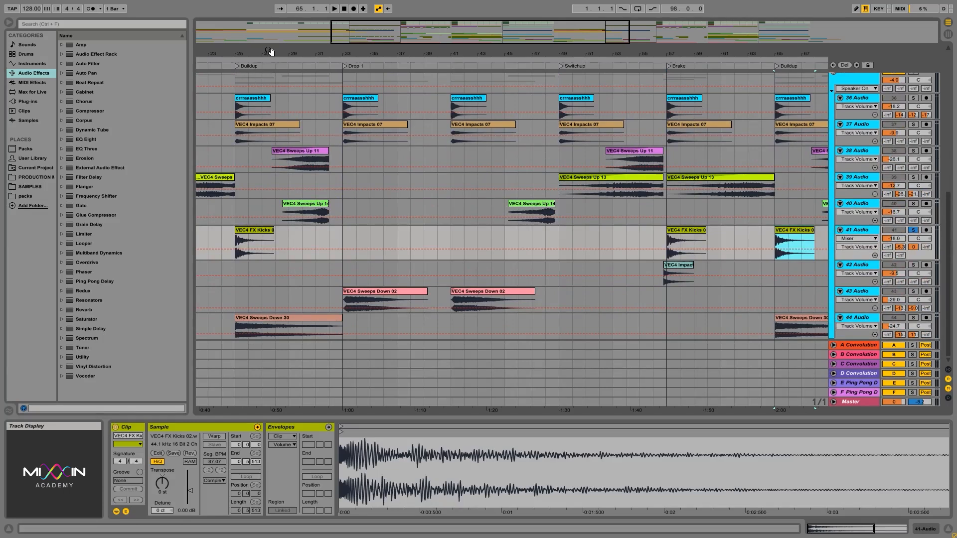
drag(271, 52, 470, 45)
click(211, 244)
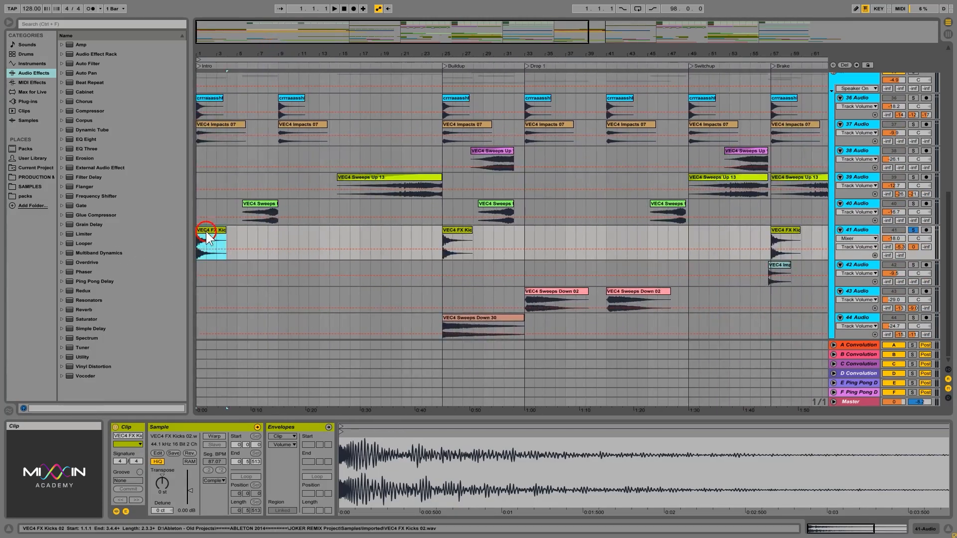
click(458, 234)
drag(638, 56, 630, 38)
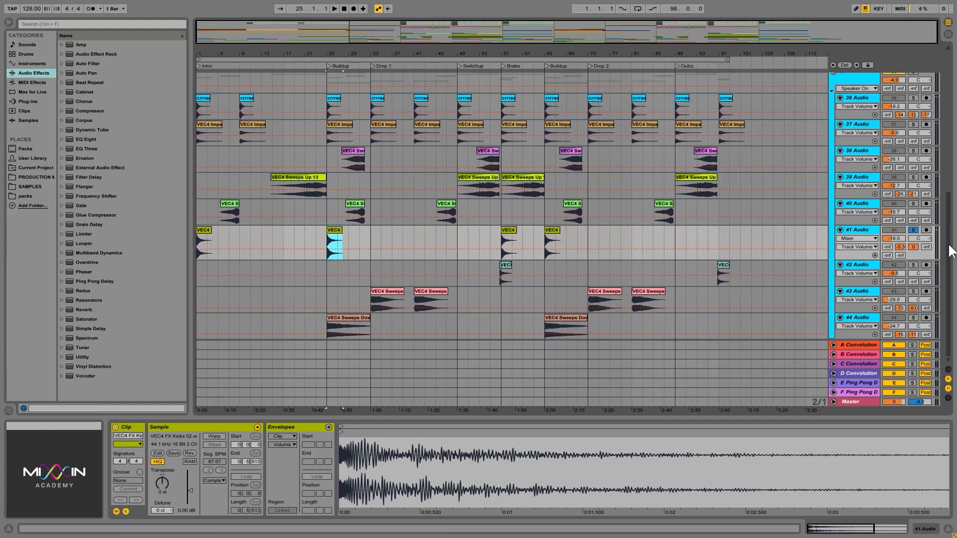
scroll(349, 88, up, 15)
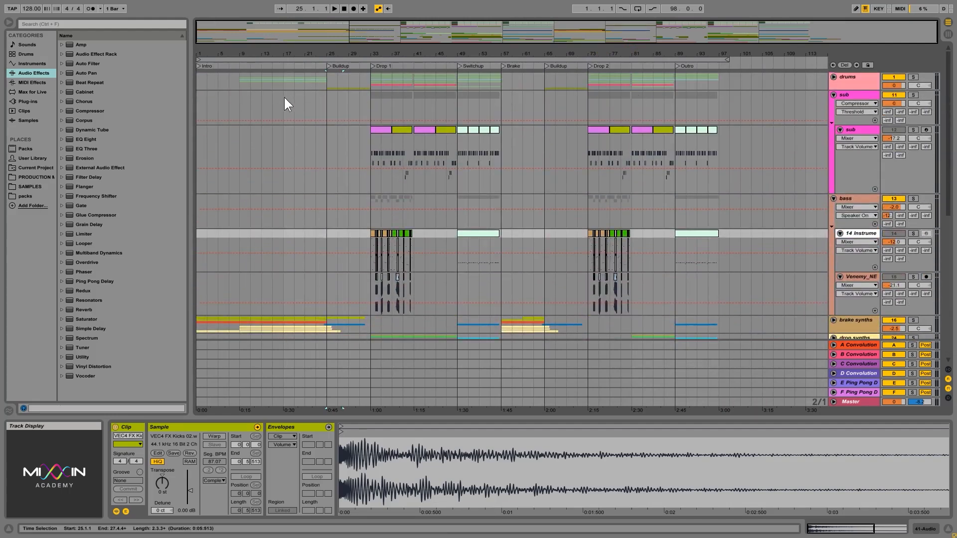
- Play the soloed 41 Audio track from the first Buildup at 25.1.1, and turn its solo off
scroll(803, 221, down, 15)
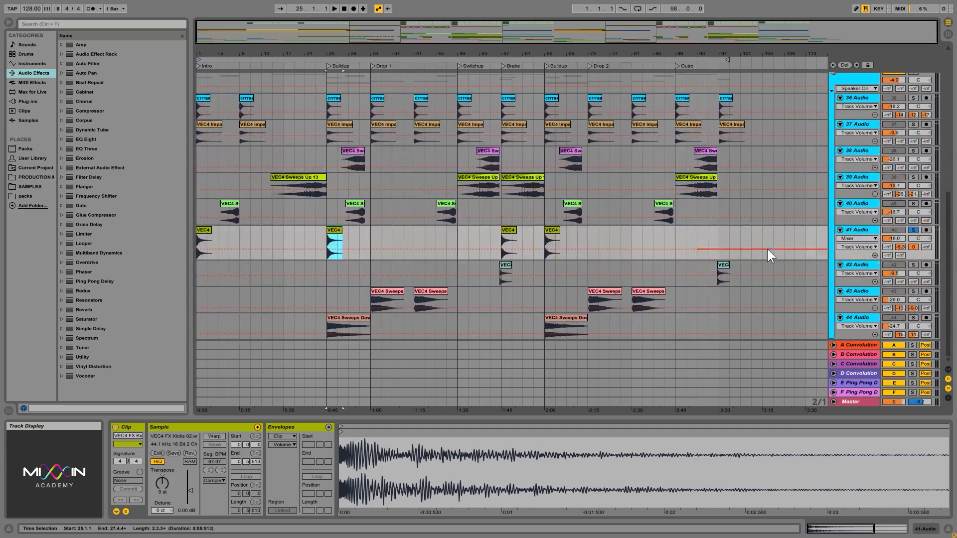
click(324, 241)
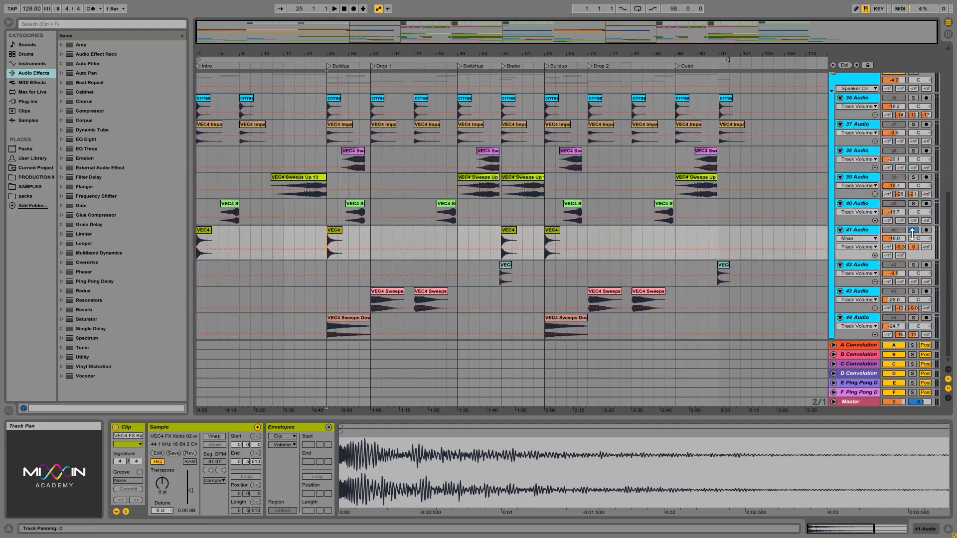
key(space)
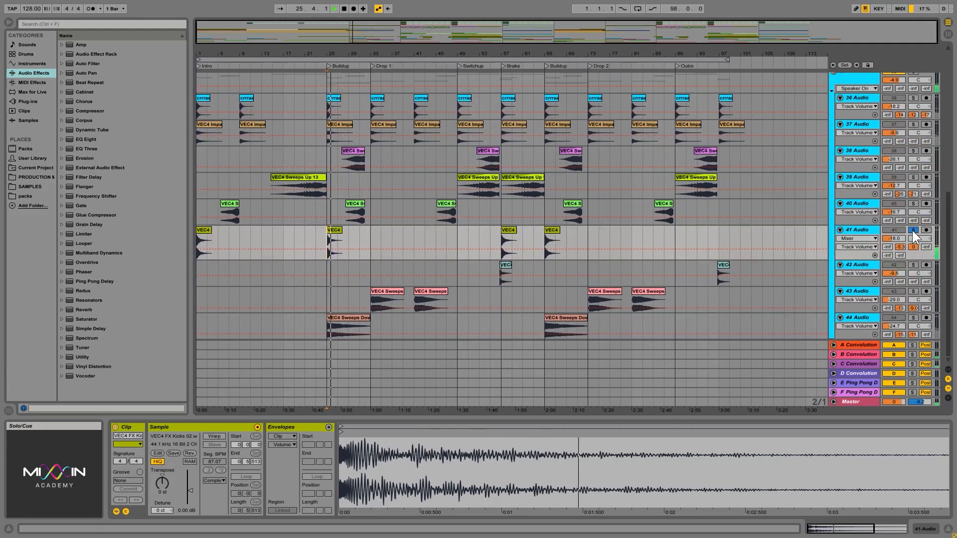
click(917, 229)
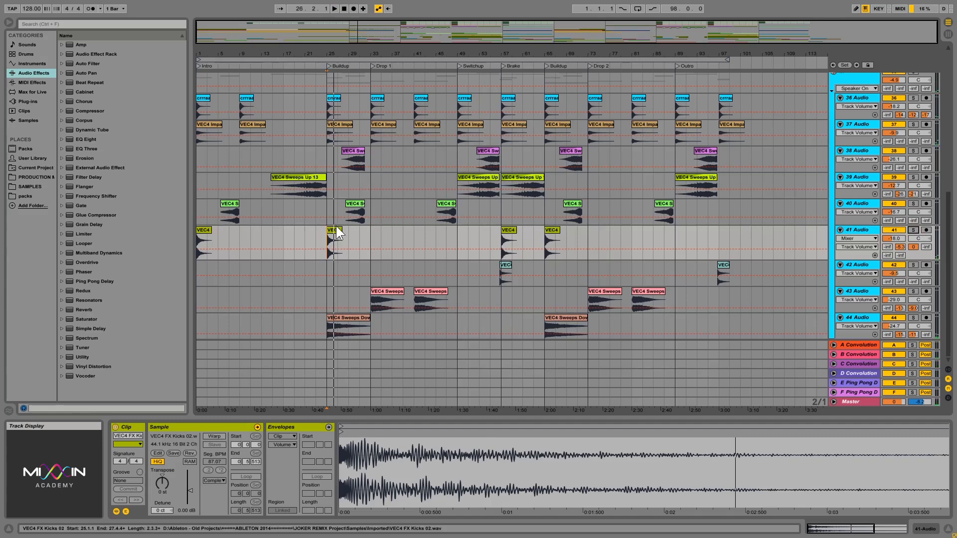
- Select the VEC4 FX Kicks 02 clip at the start of the Brake, 57.1.1, on 41 Audio
click(333, 54)
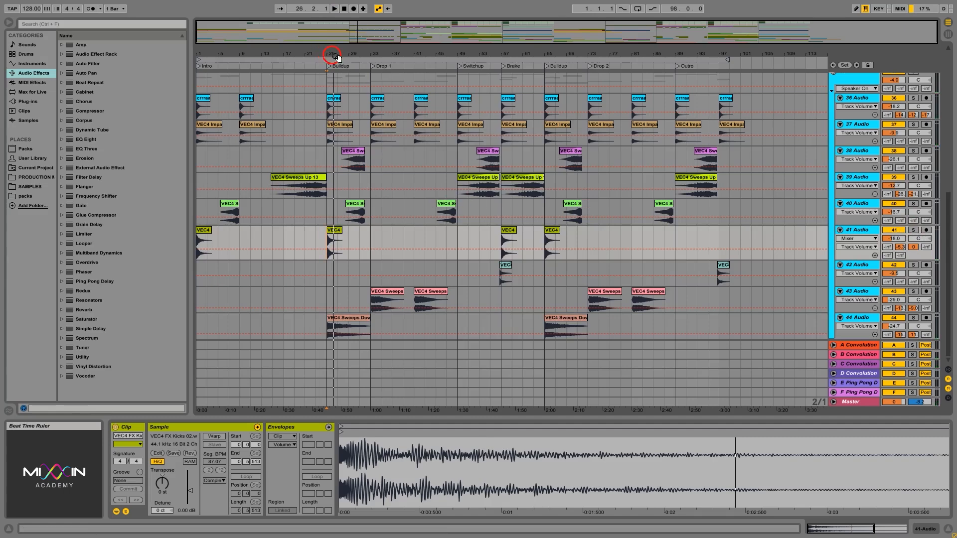
click(503, 241)
drag(505, 54, 502, 62)
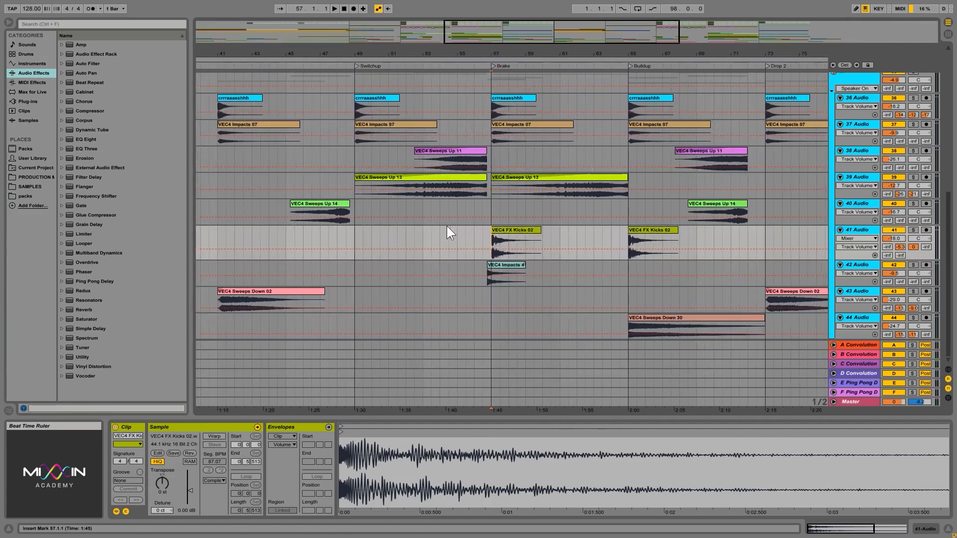
click(476, 235)
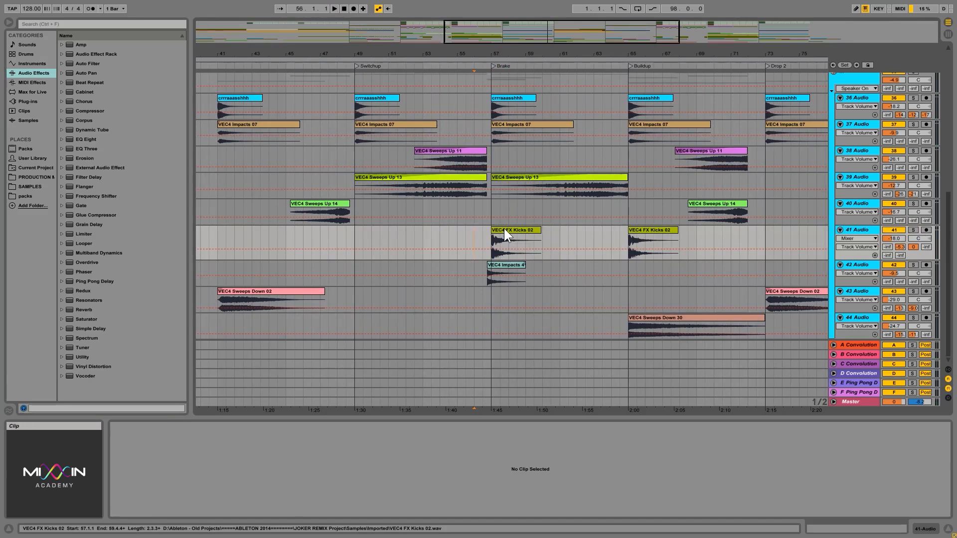
click(504, 229)
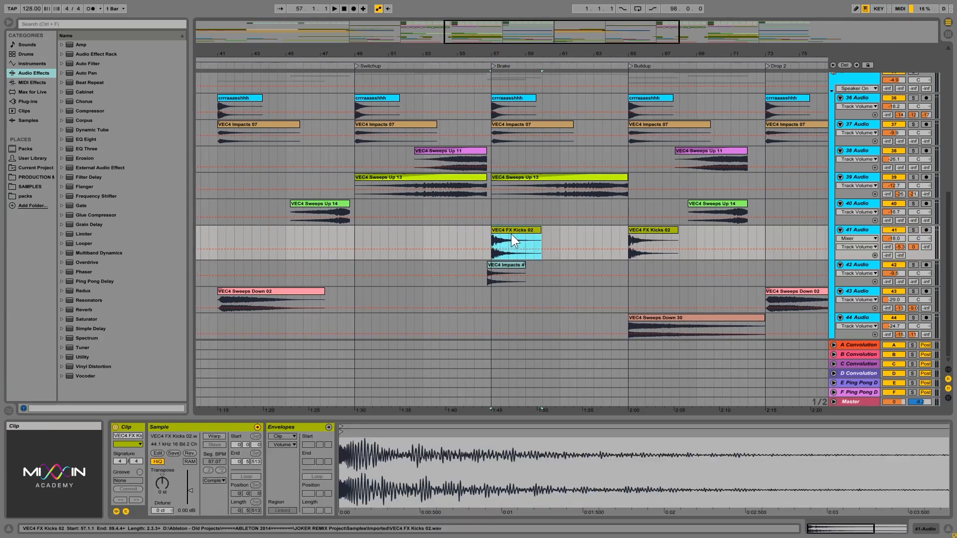
- Audition the crash on 36 Audio and the VEC4 Impacts 07 clip on 37 Audio in solo from the Brake's start, 57.1.1
click(497, 99)
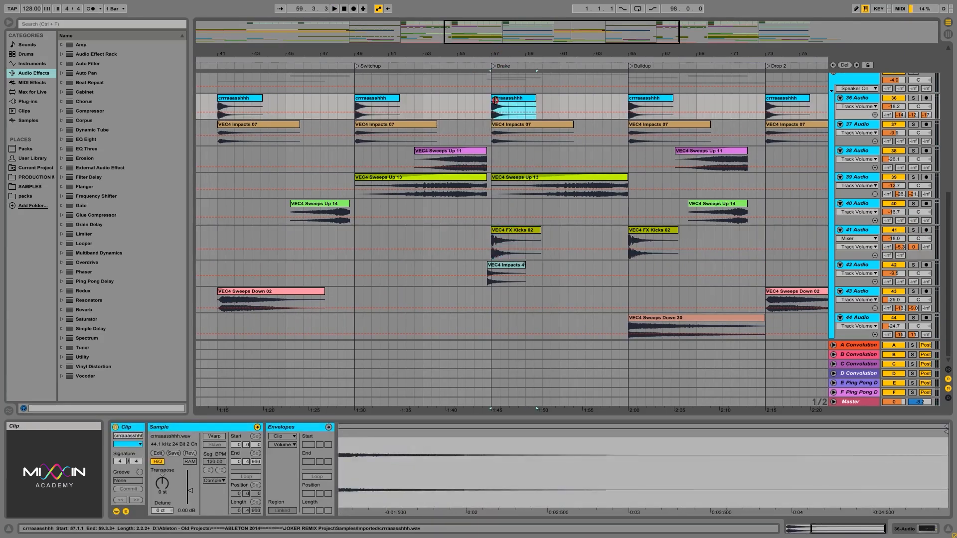
click(916, 98)
key(space)
click(914, 123)
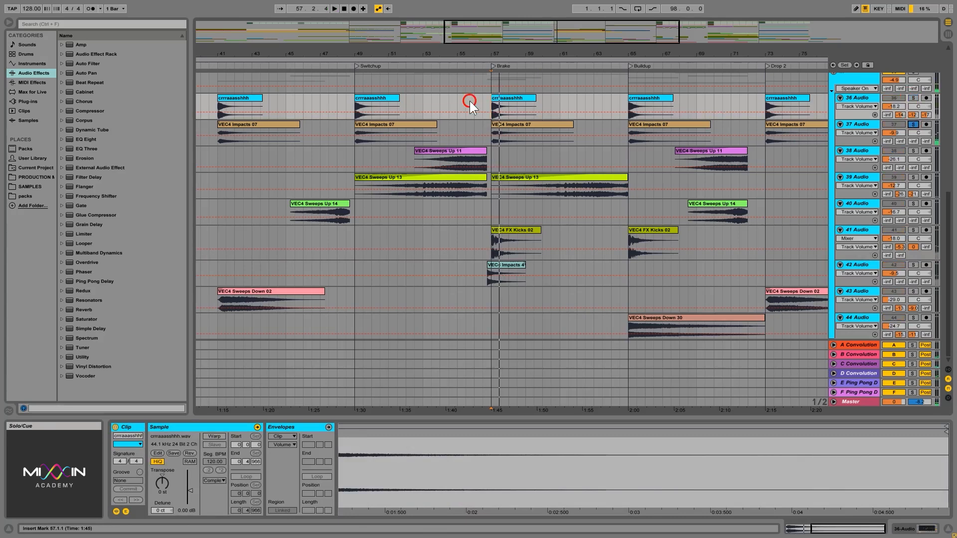
click(521, 124)
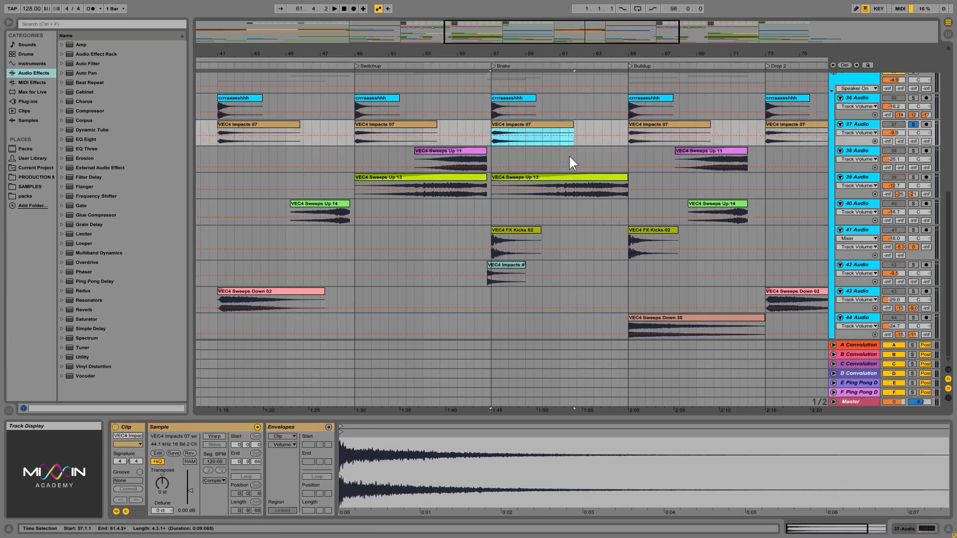
key(space)
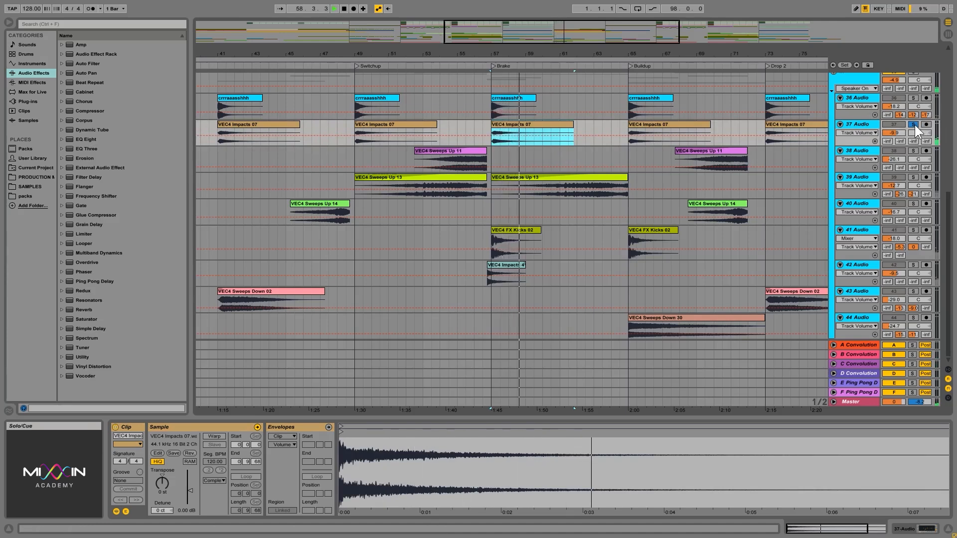
key(space)
- Audition 41 Audio in solo at the Brake's start, and play the transition unsoloed from 55.3.1
click(914, 230)
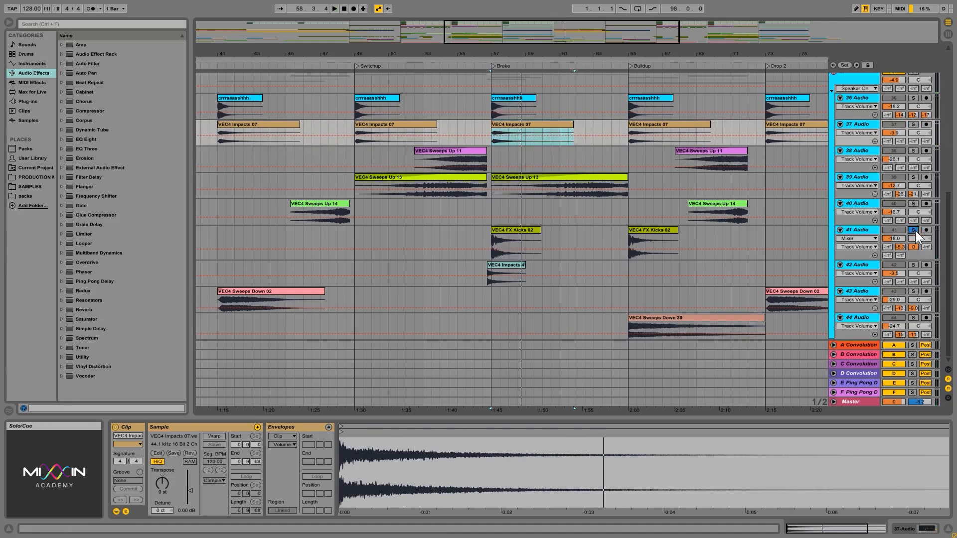
key(space)
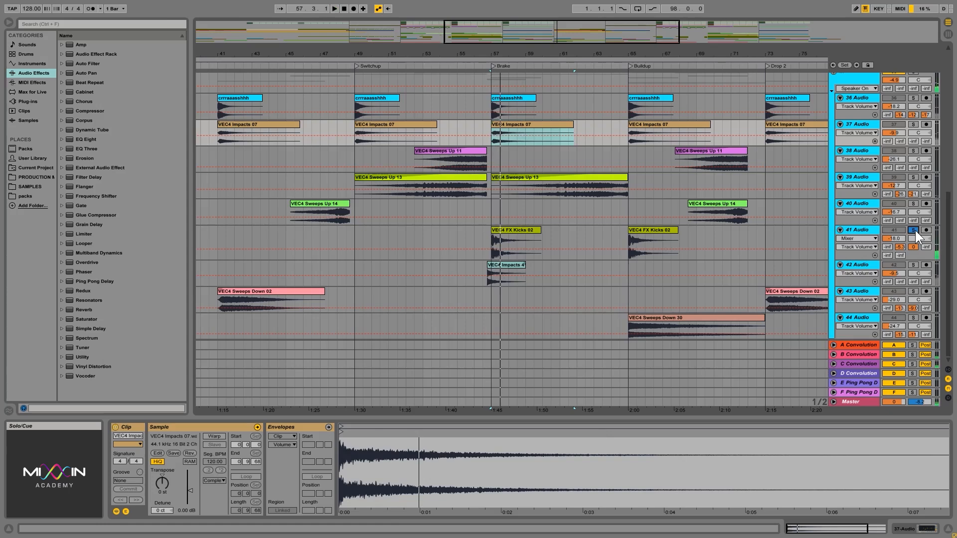
click(914, 230)
click(467, 232)
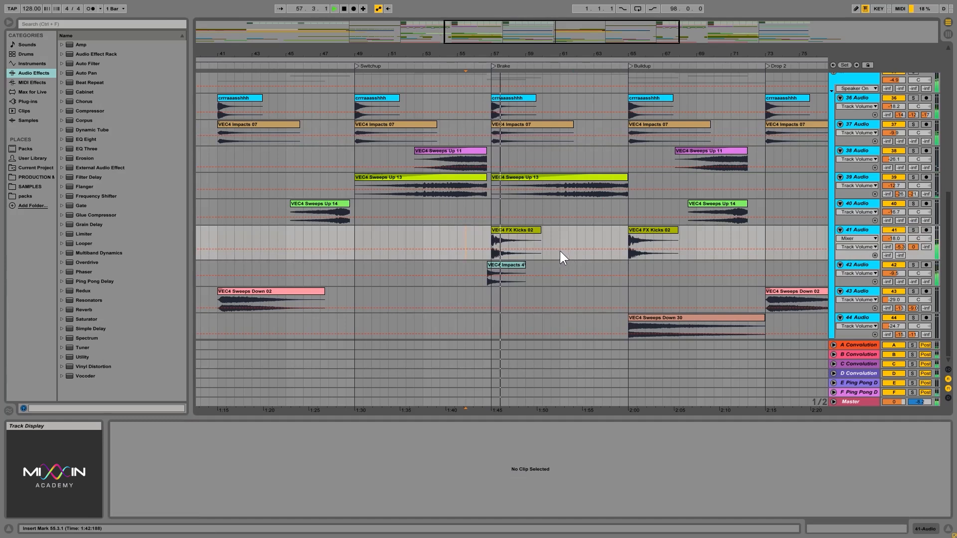
- Set the 41 Audio track volume to -15.0 dB while listening to the Brake transition, and save the set
click(890, 239)
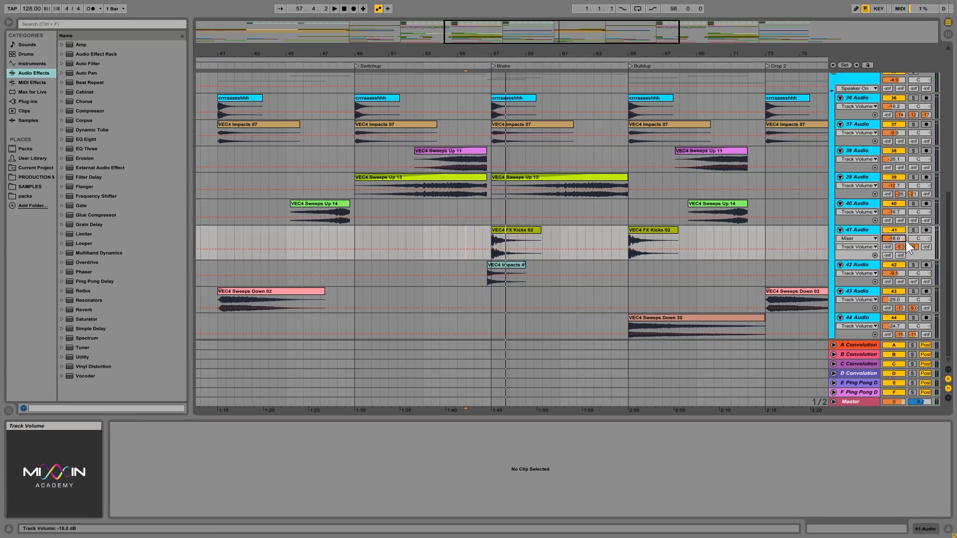
click(888, 239)
key(Up)
key(Up)
key(Up)
key(Up)
key(space)
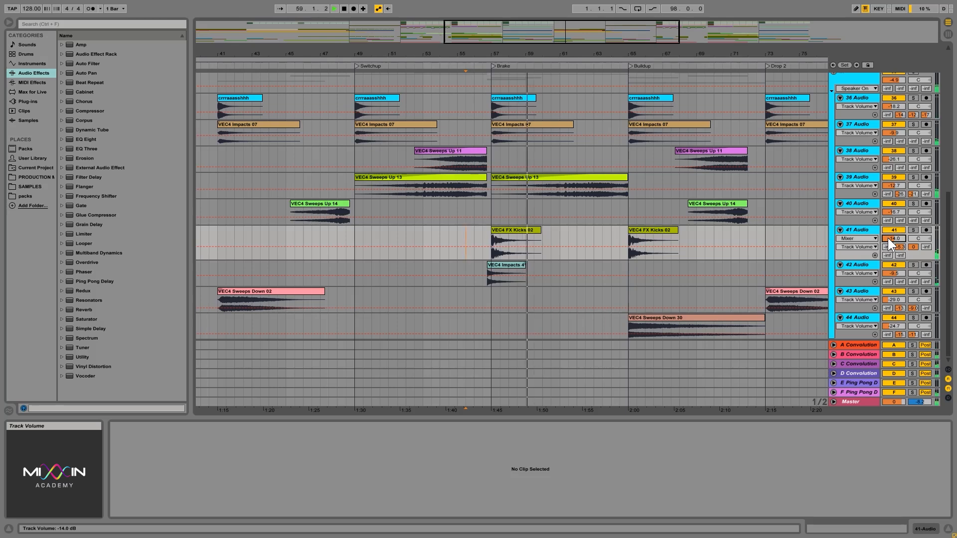
key(Down)
key(space)
key(space)
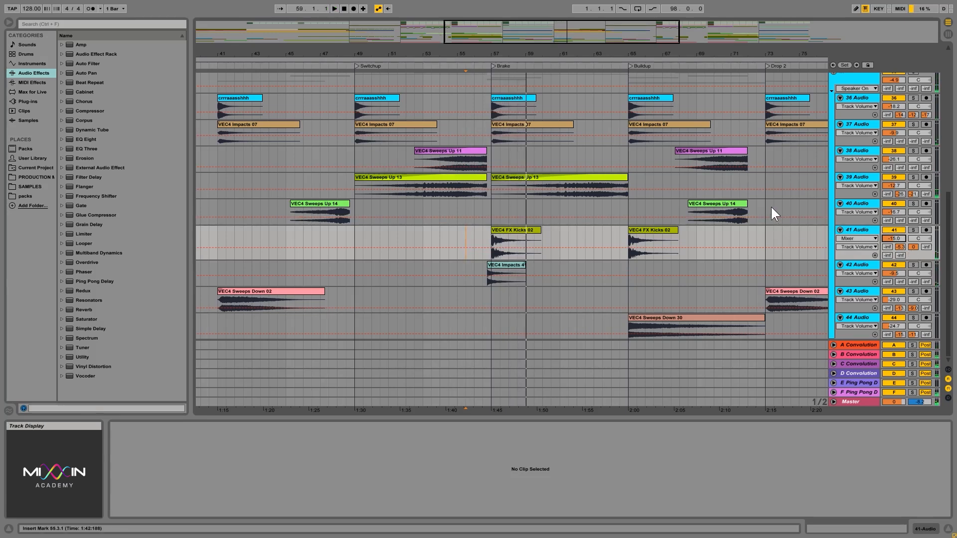
key(ctrl+s)
- Fold the fx, sub and bass group tracks so only the main groups are shown
scroll(803, 226, up, 2)
scroll(803, 223, up, 3)
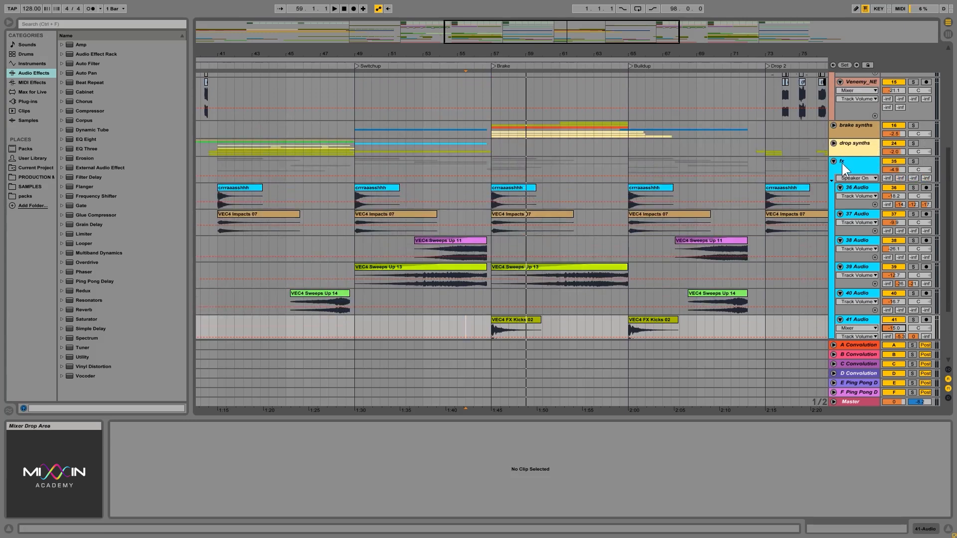
click(842, 163)
click(834, 172)
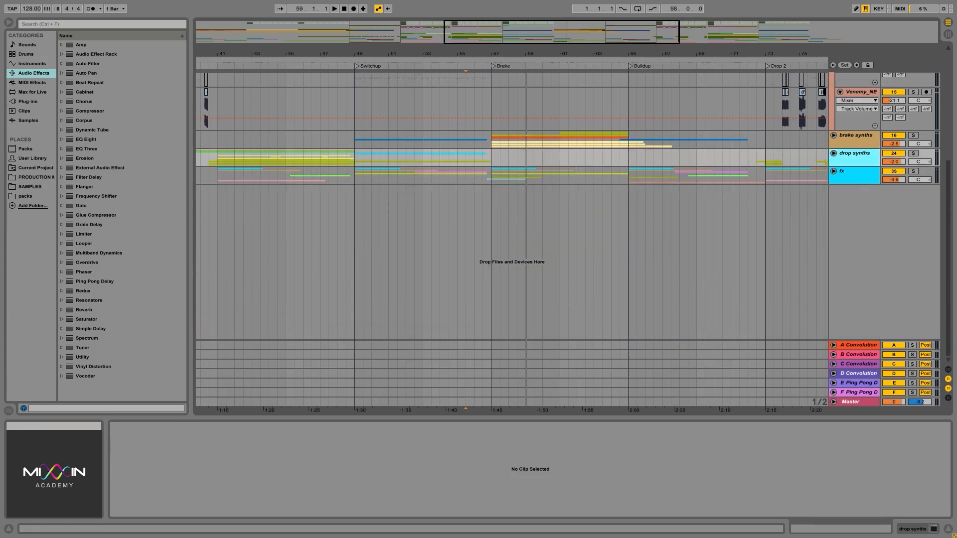
drag(948, 207, 948, 90)
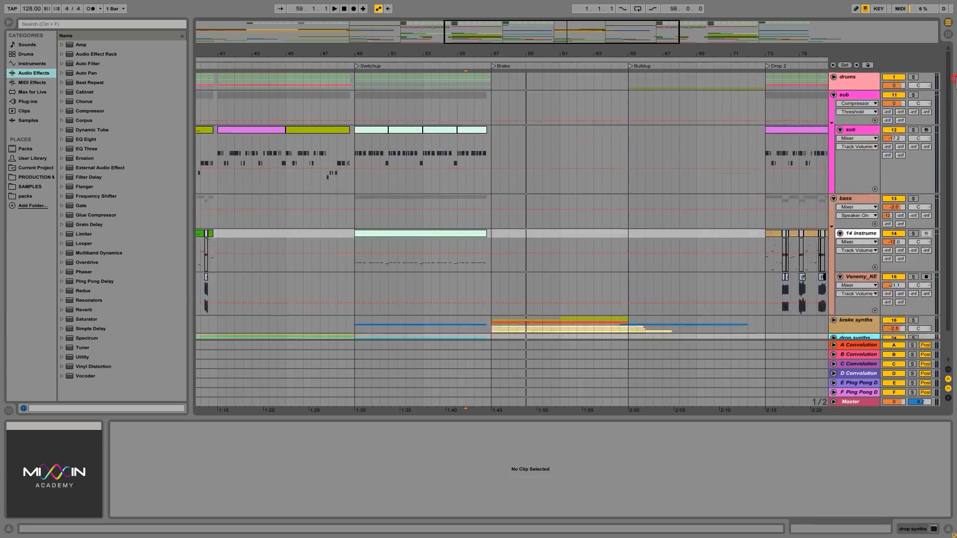
click(833, 94)
click(832, 107)
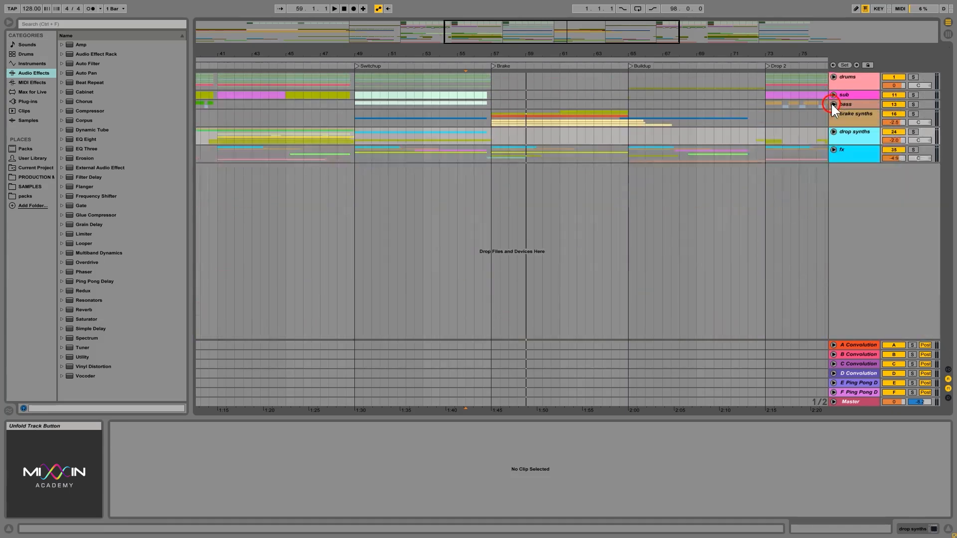
- Show the whole arrangement and place the insert marker on drums at the start of Drop 2, 73.1.1
click(850, 84)
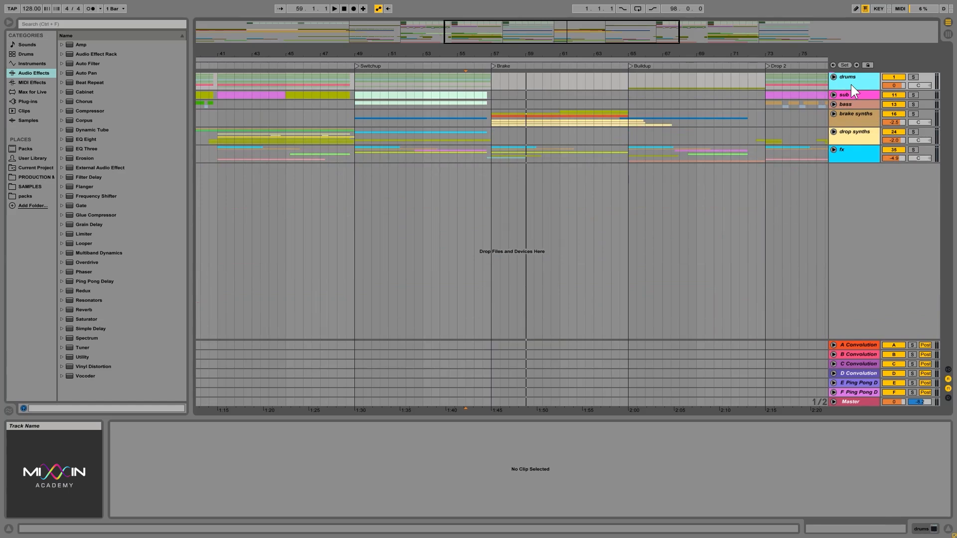
drag(767, 53, 766, 50)
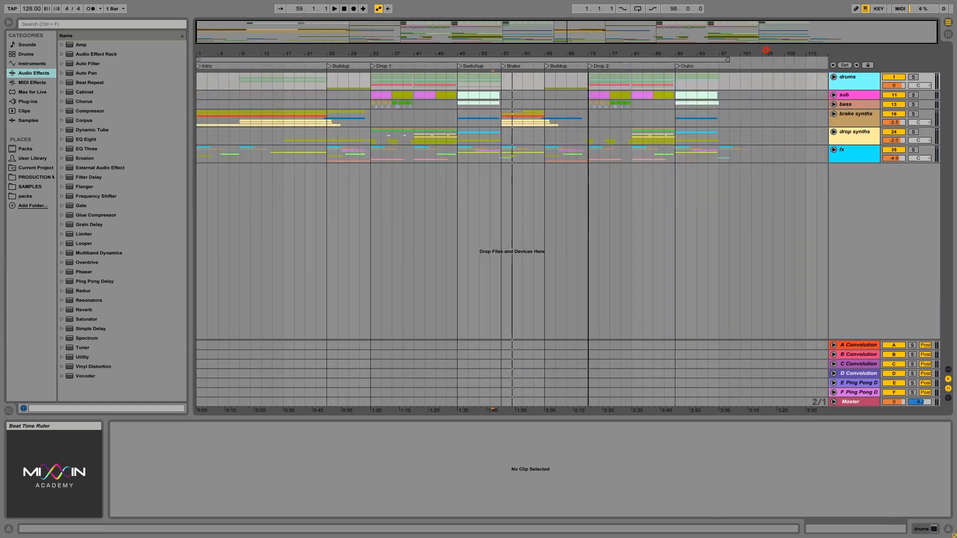
click(587, 77)
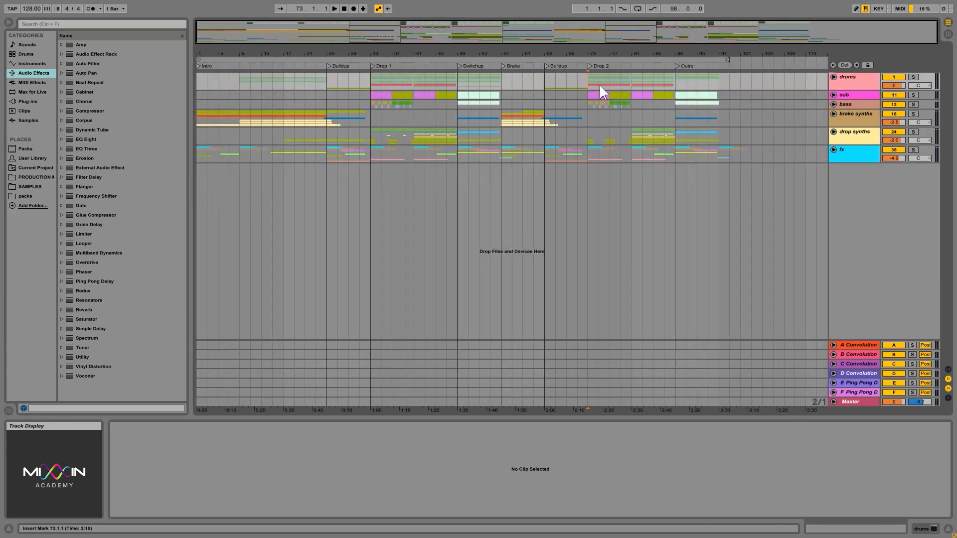